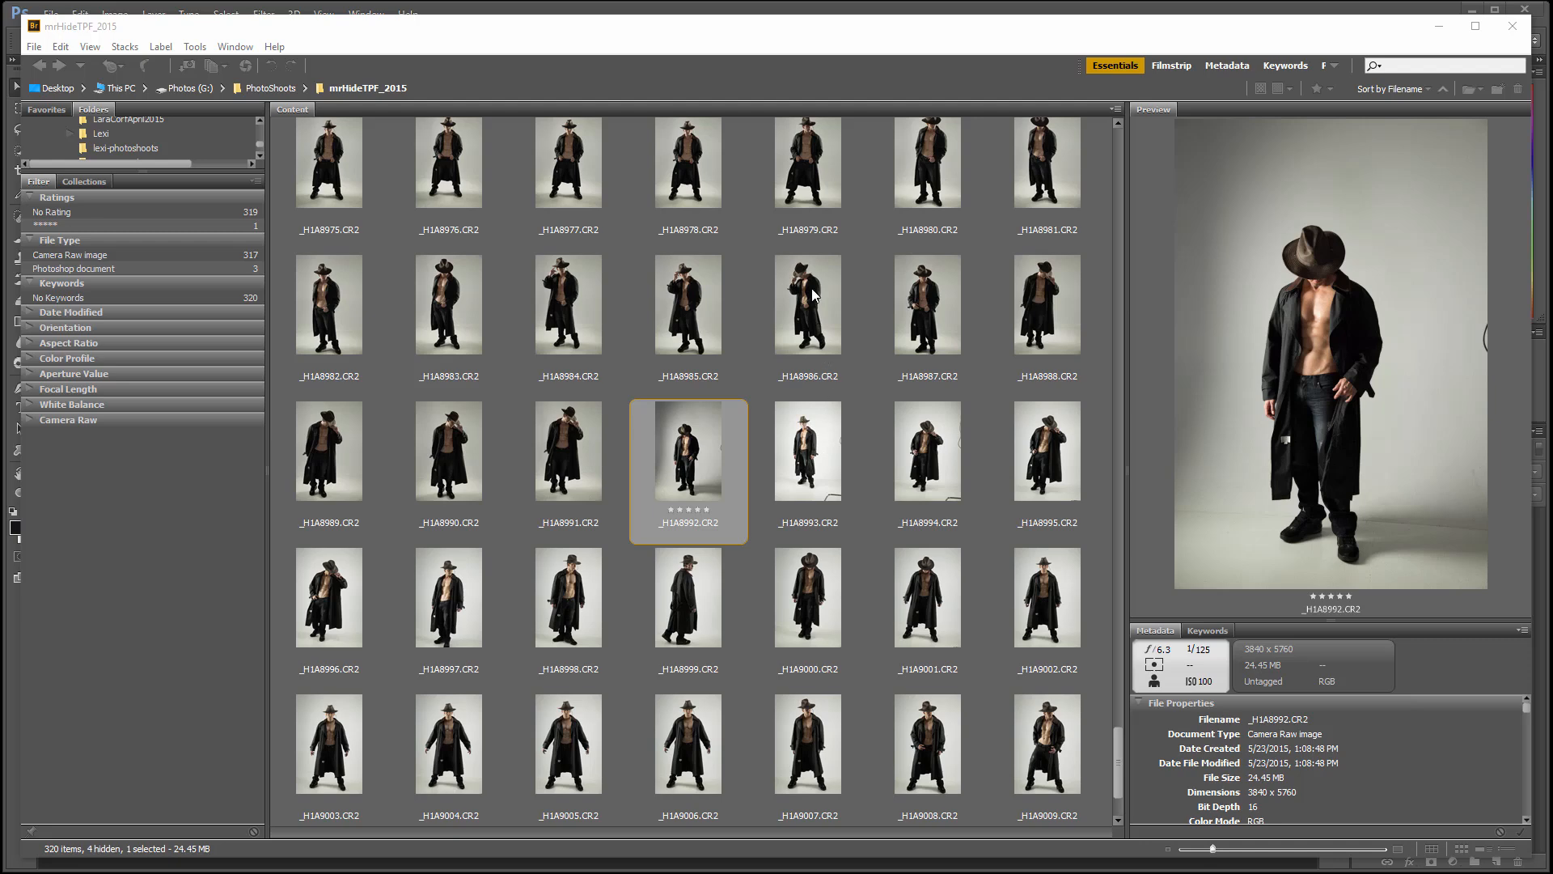
- Compare _H1A8992.CR2 with other shots from the session, including _H1A8993, _H1A8964, _H1A8991 and _H1A8990
{"action": "left_click", "coordinate": [814, 466]}
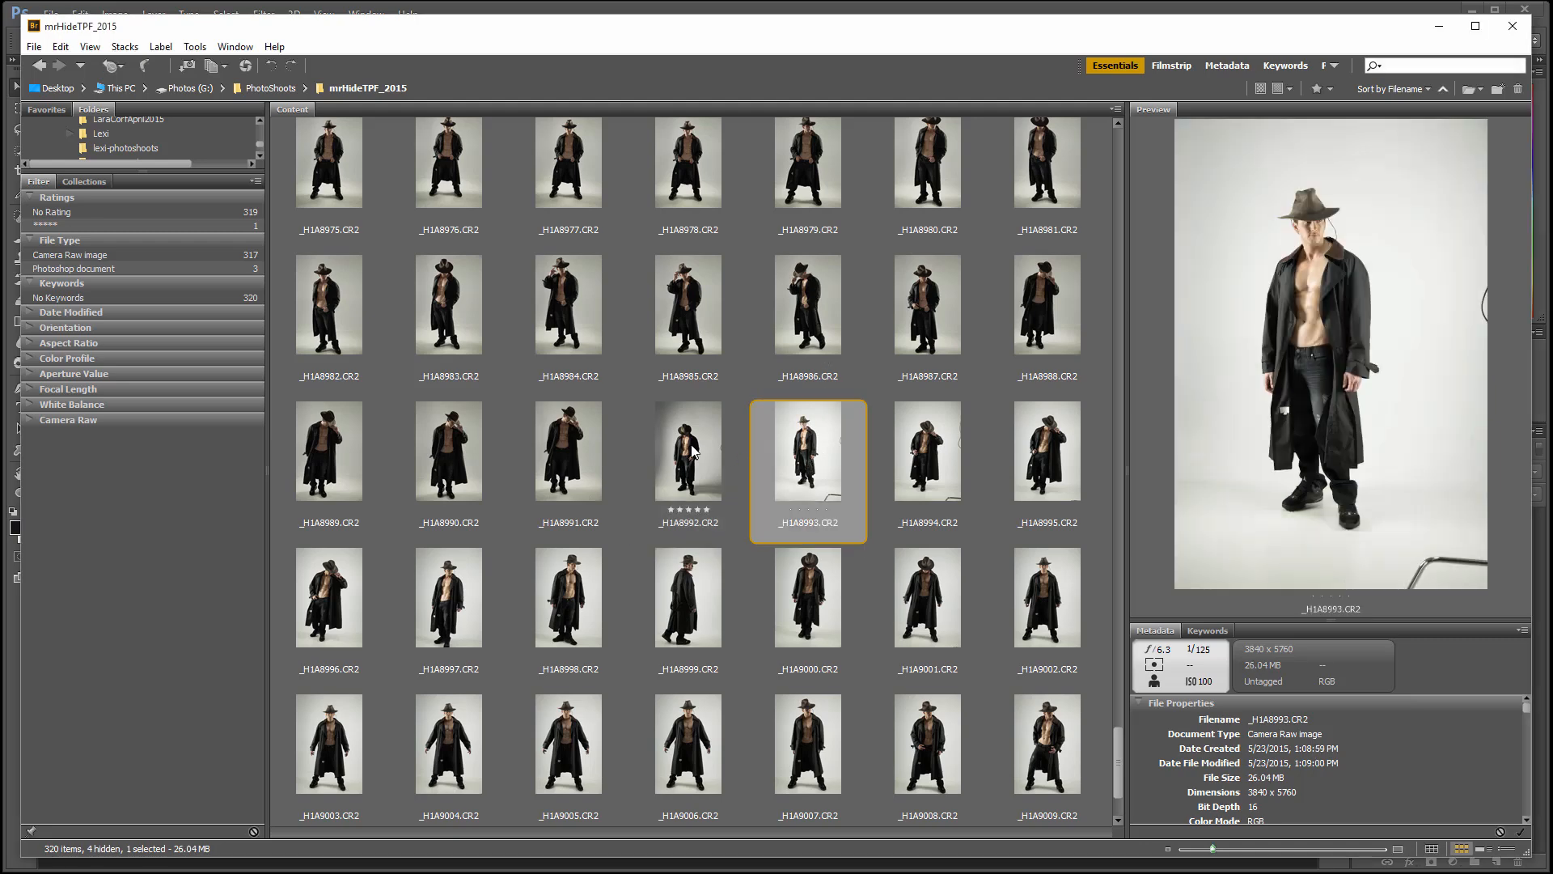
{"action": "double_click", "coordinate": [692, 451]}
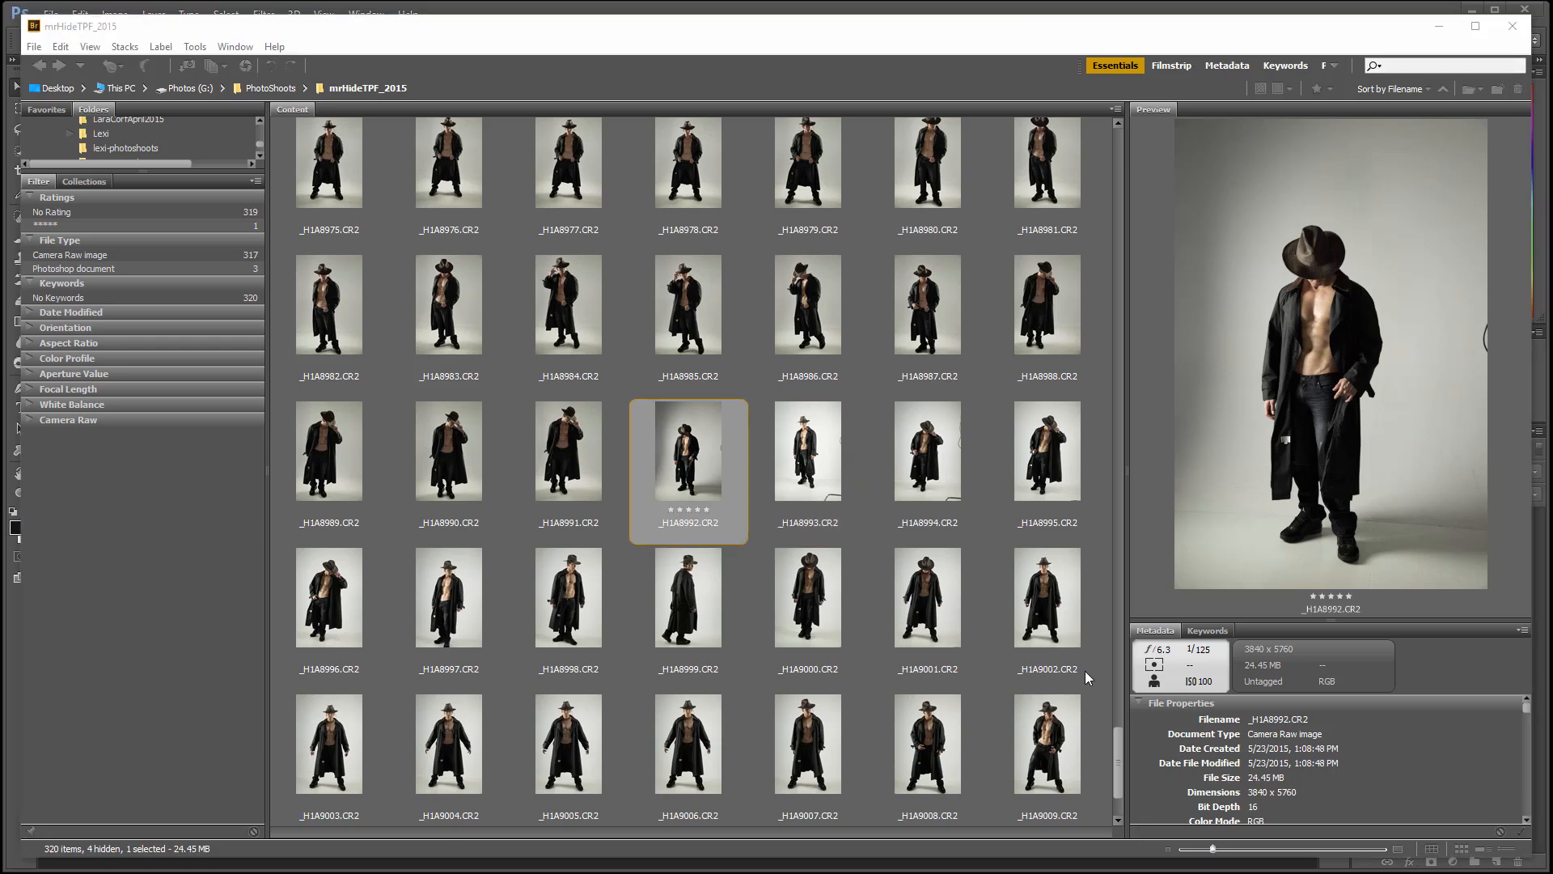
{"action": "left_click_drag", "start_coordinate": [1116, 752], "coordinate": [1128, 700]}
{"action": "left_click", "coordinate": [712, 333]}
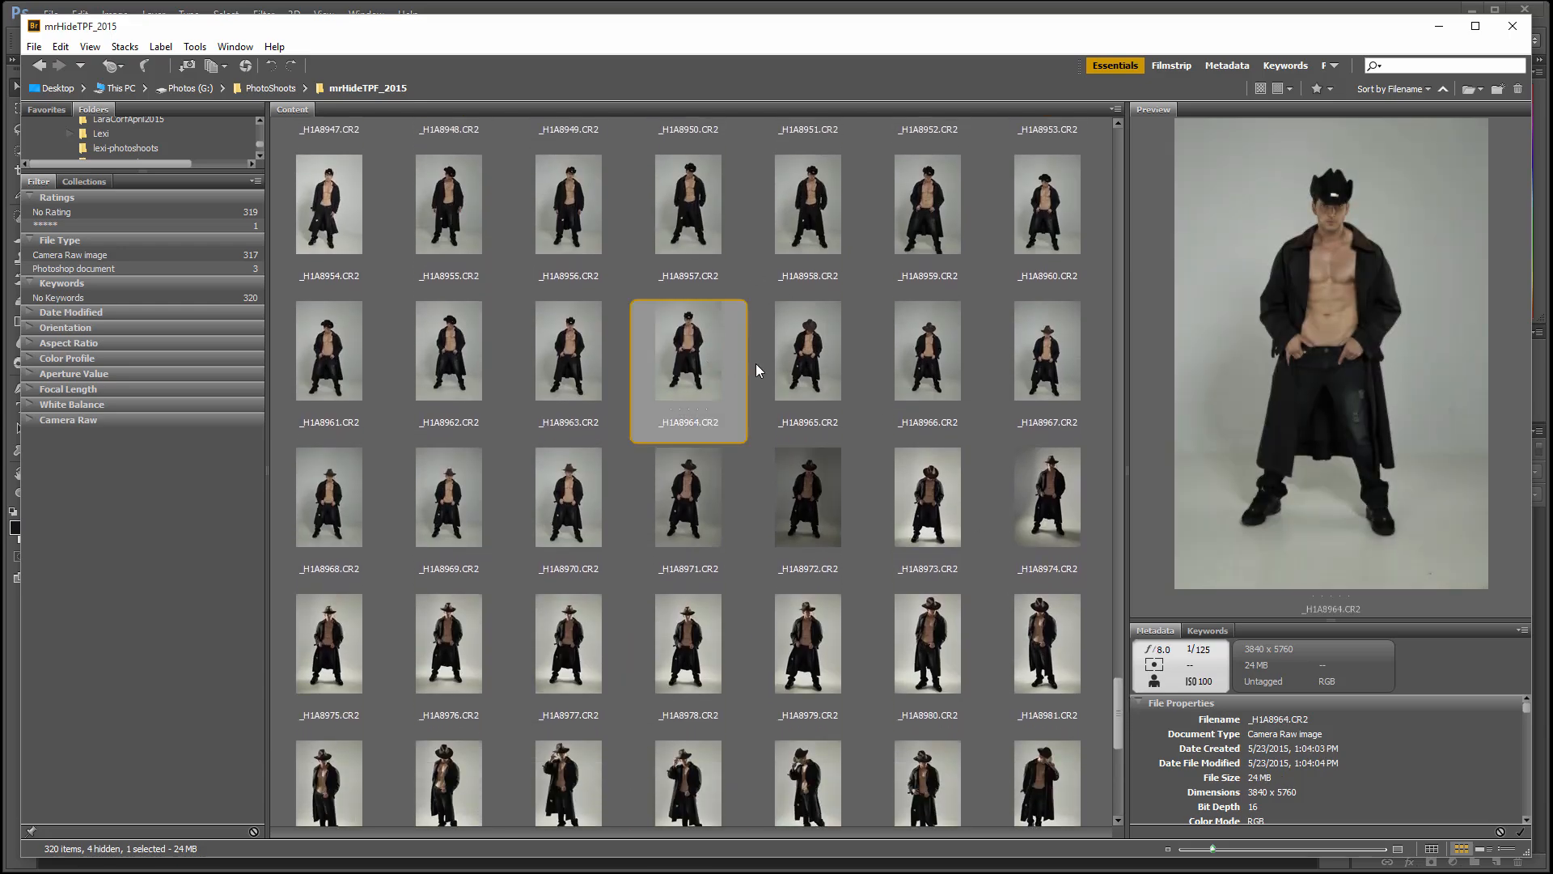
{"action": "left_click", "coordinate": [598, 493]}
{"action": "scroll", "coordinate": [653, 478], "scroll_direction": "down", "scroll_amount": 4}
{"action": "left_click", "coordinate": [651, 370]}
{"action": "left_click", "coordinate": [567, 352]}
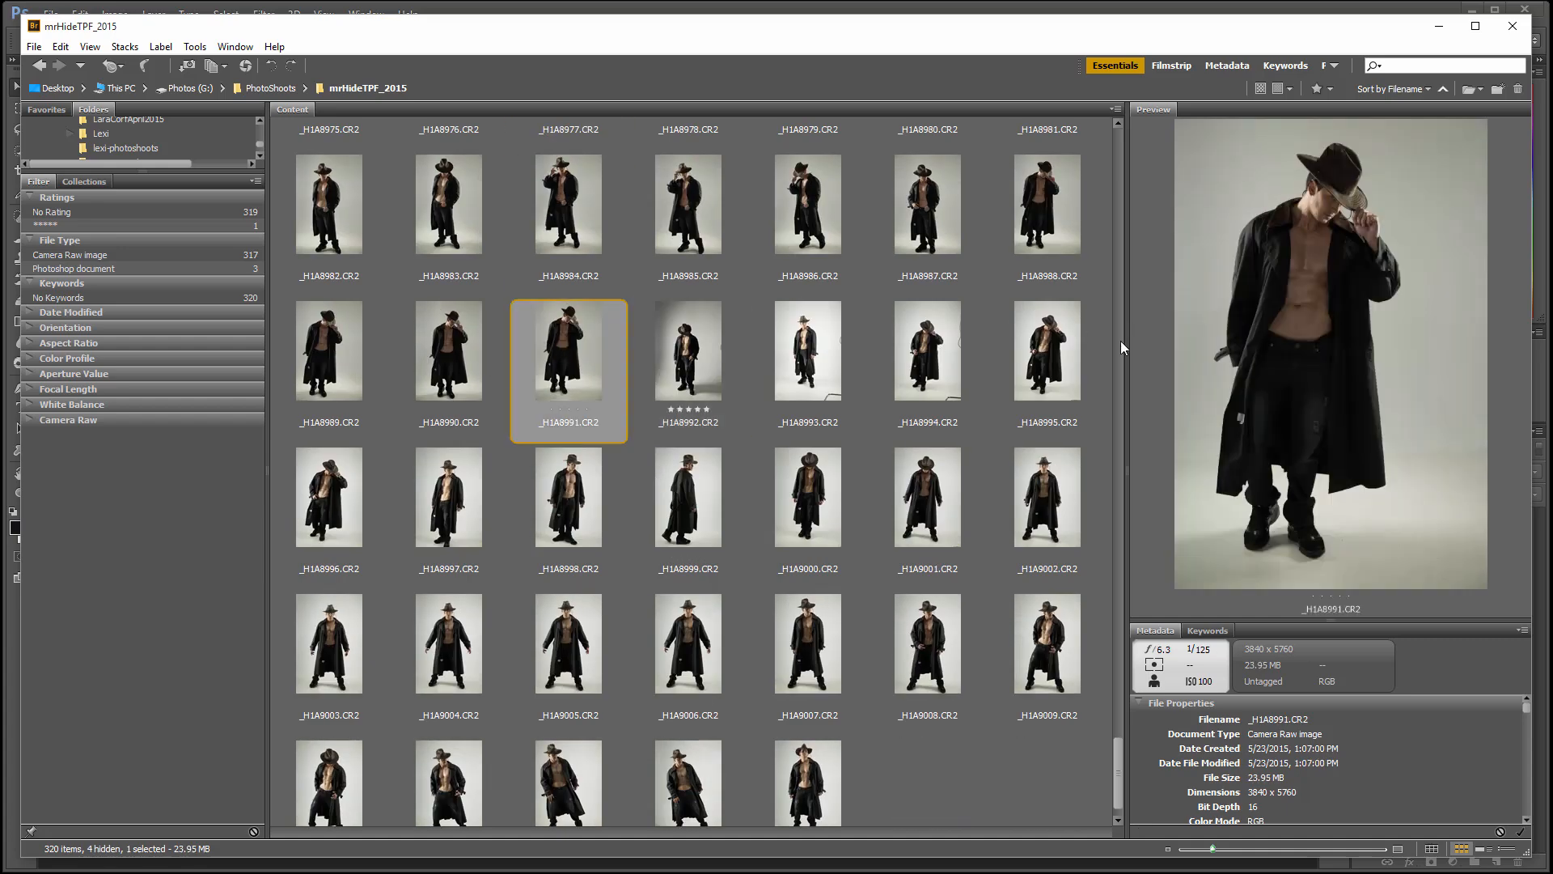
{"action": "left_click", "coordinate": [429, 347]}
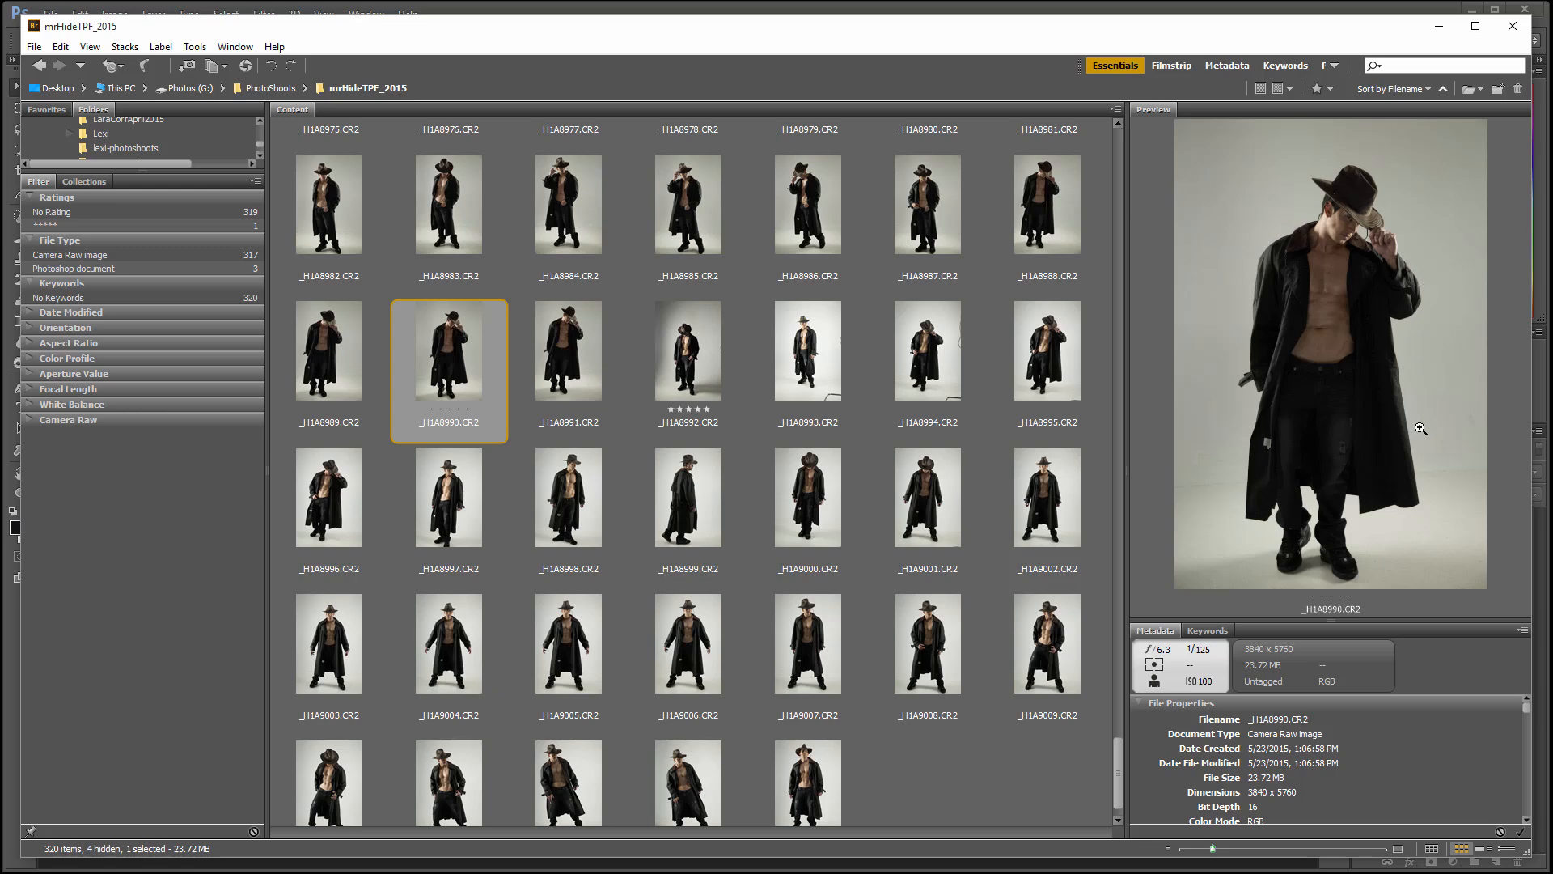
{"action": "left_click", "coordinate": [297, 360]}
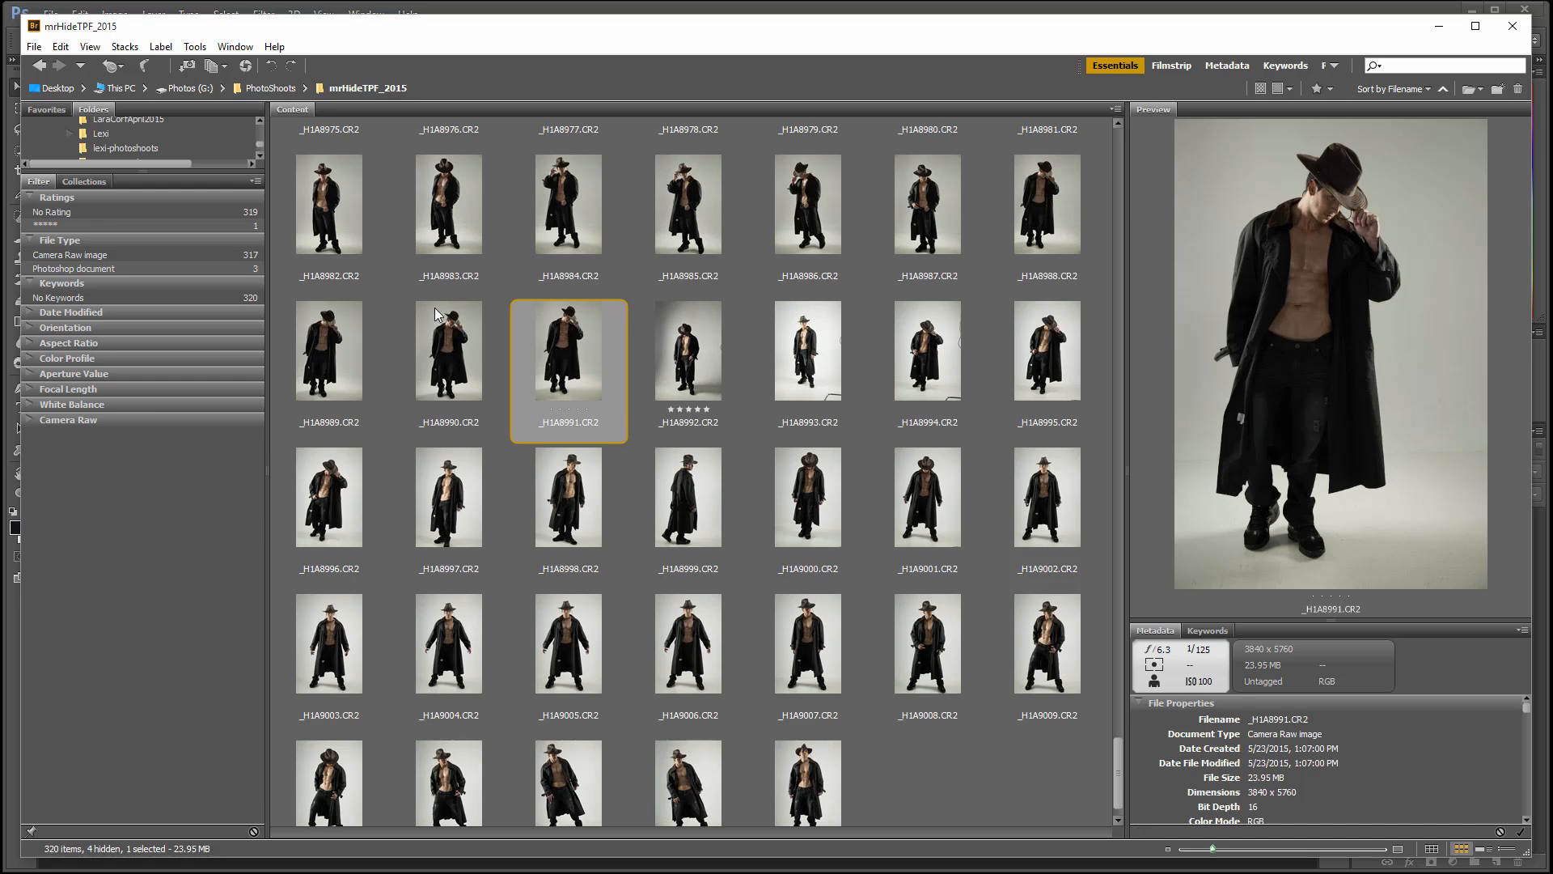
{"action": "key", "text": "Right"}
{"action": "left_click", "coordinate": [702, 387]}
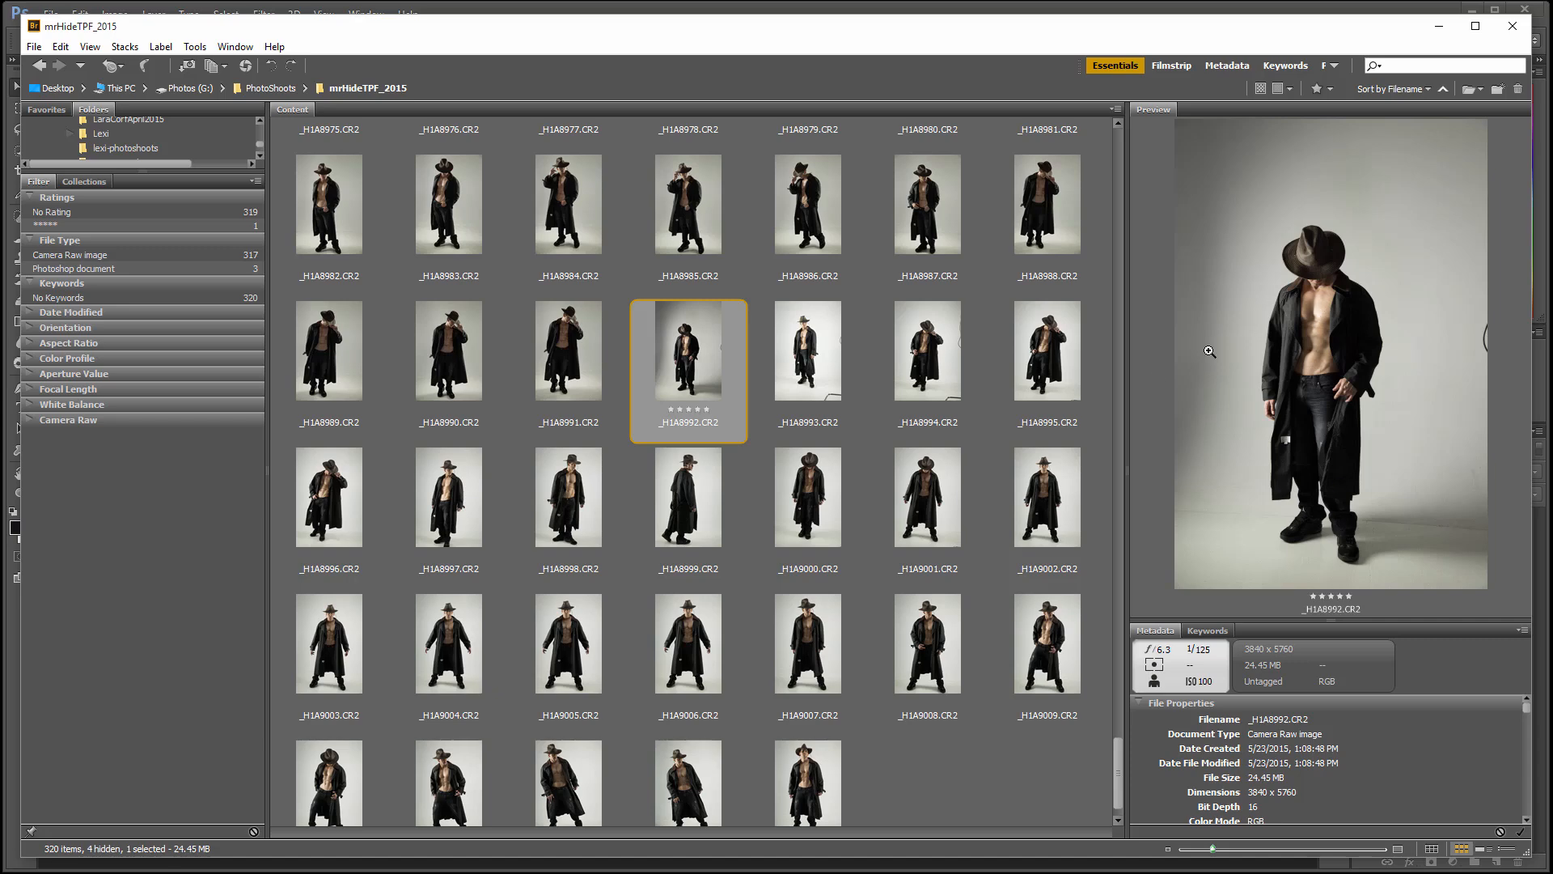
- Inspect the coat and legs in _H1A8992.CR2 up close with the preview loupe
{"action": "left_click", "coordinate": [1307, 439]}
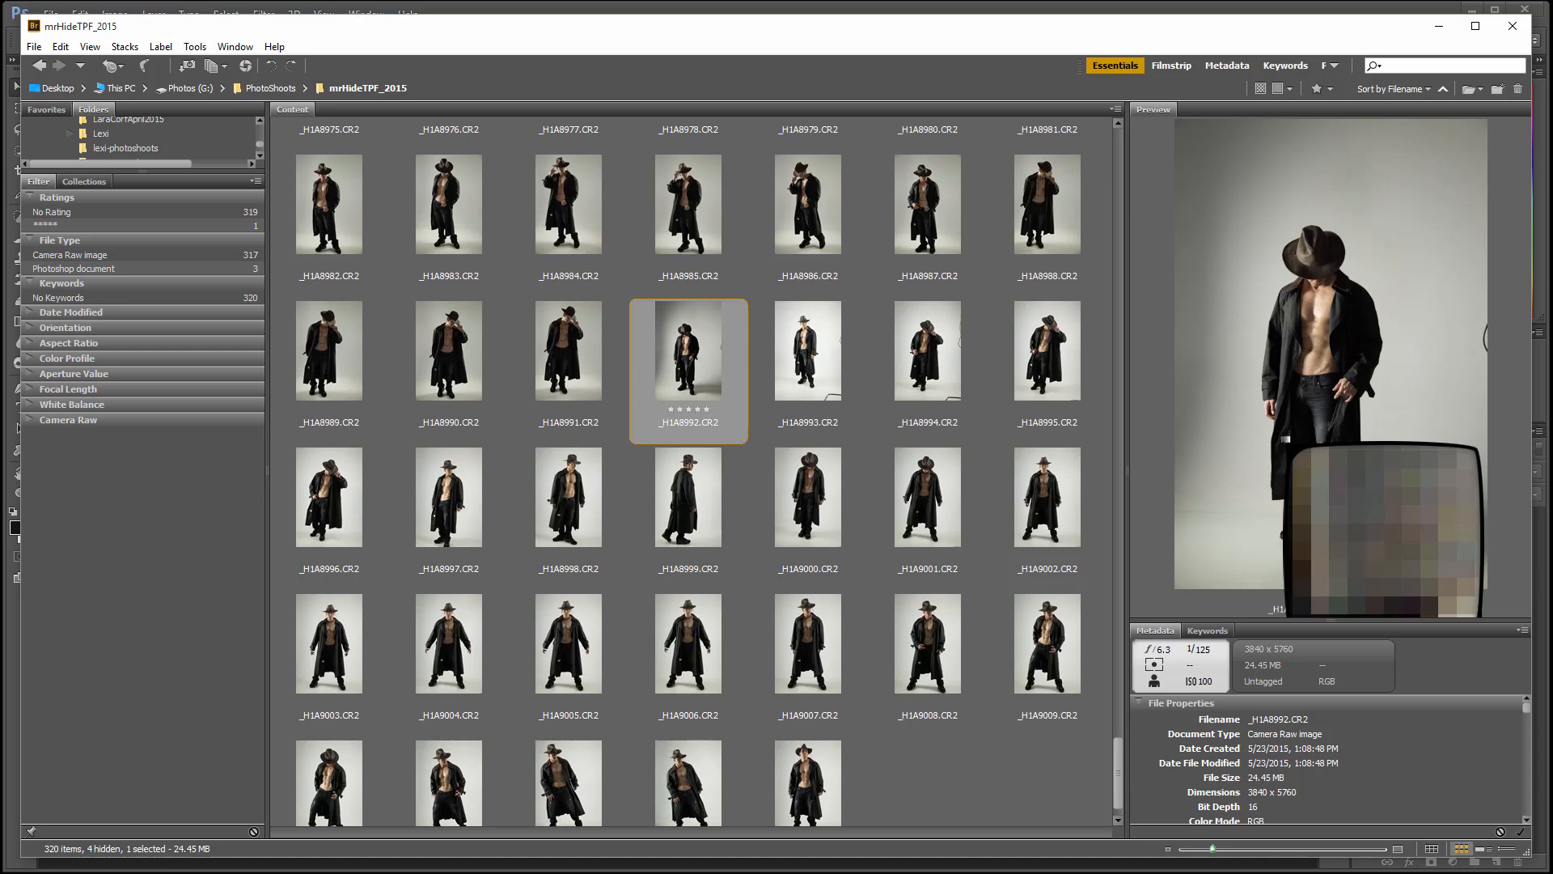
{"action": "left_click_drag", "start_coordinate": [1359, 490], "coordinate": [1412, 511]}
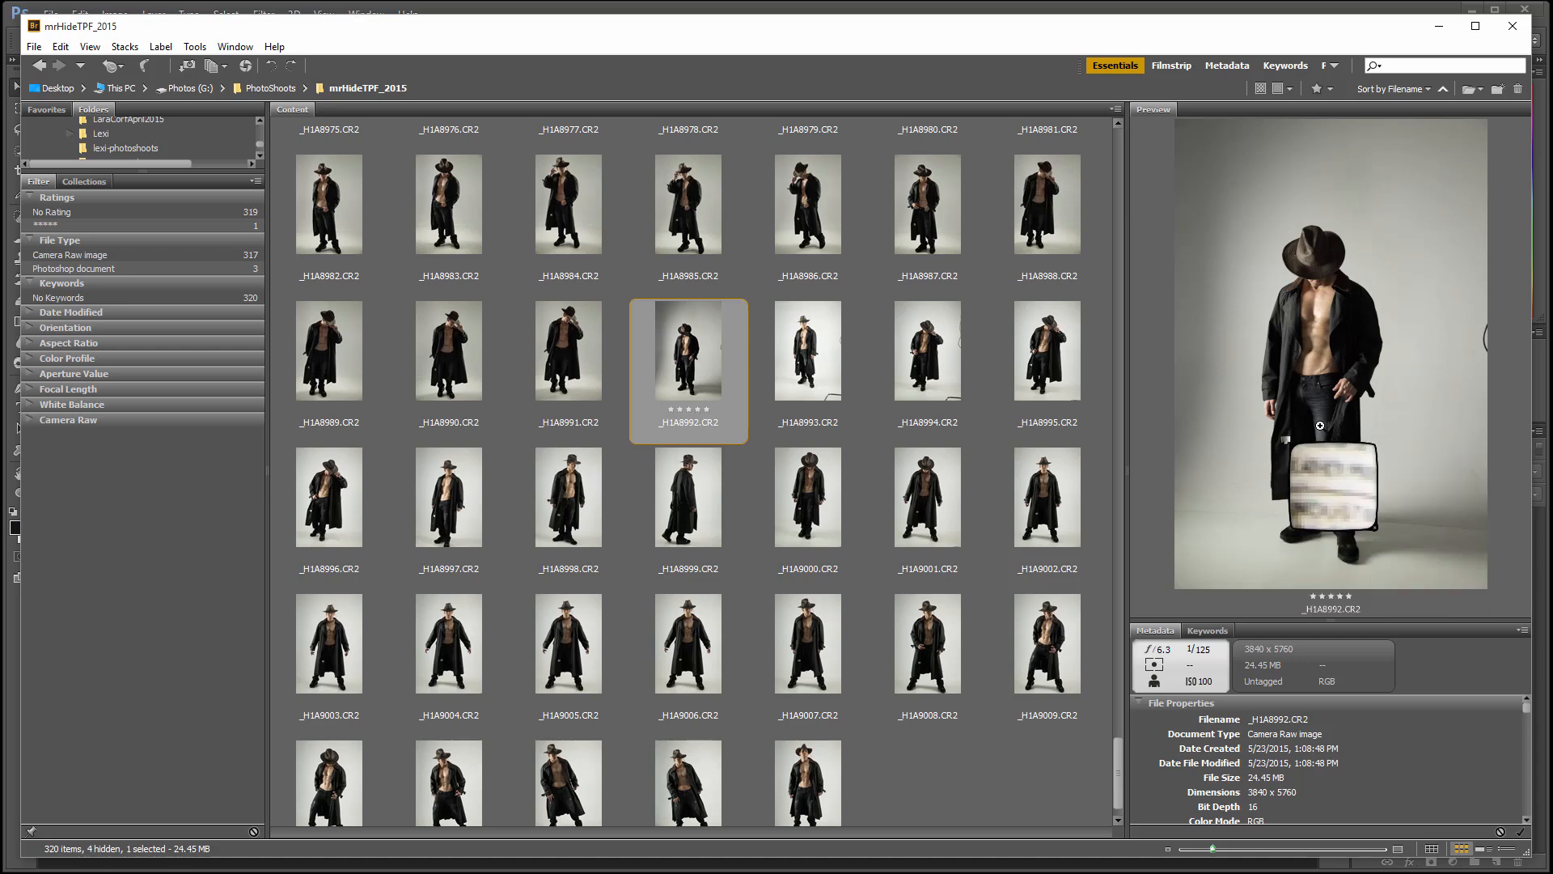
{"action": "left_click", "coordinate": [1286, 441]}
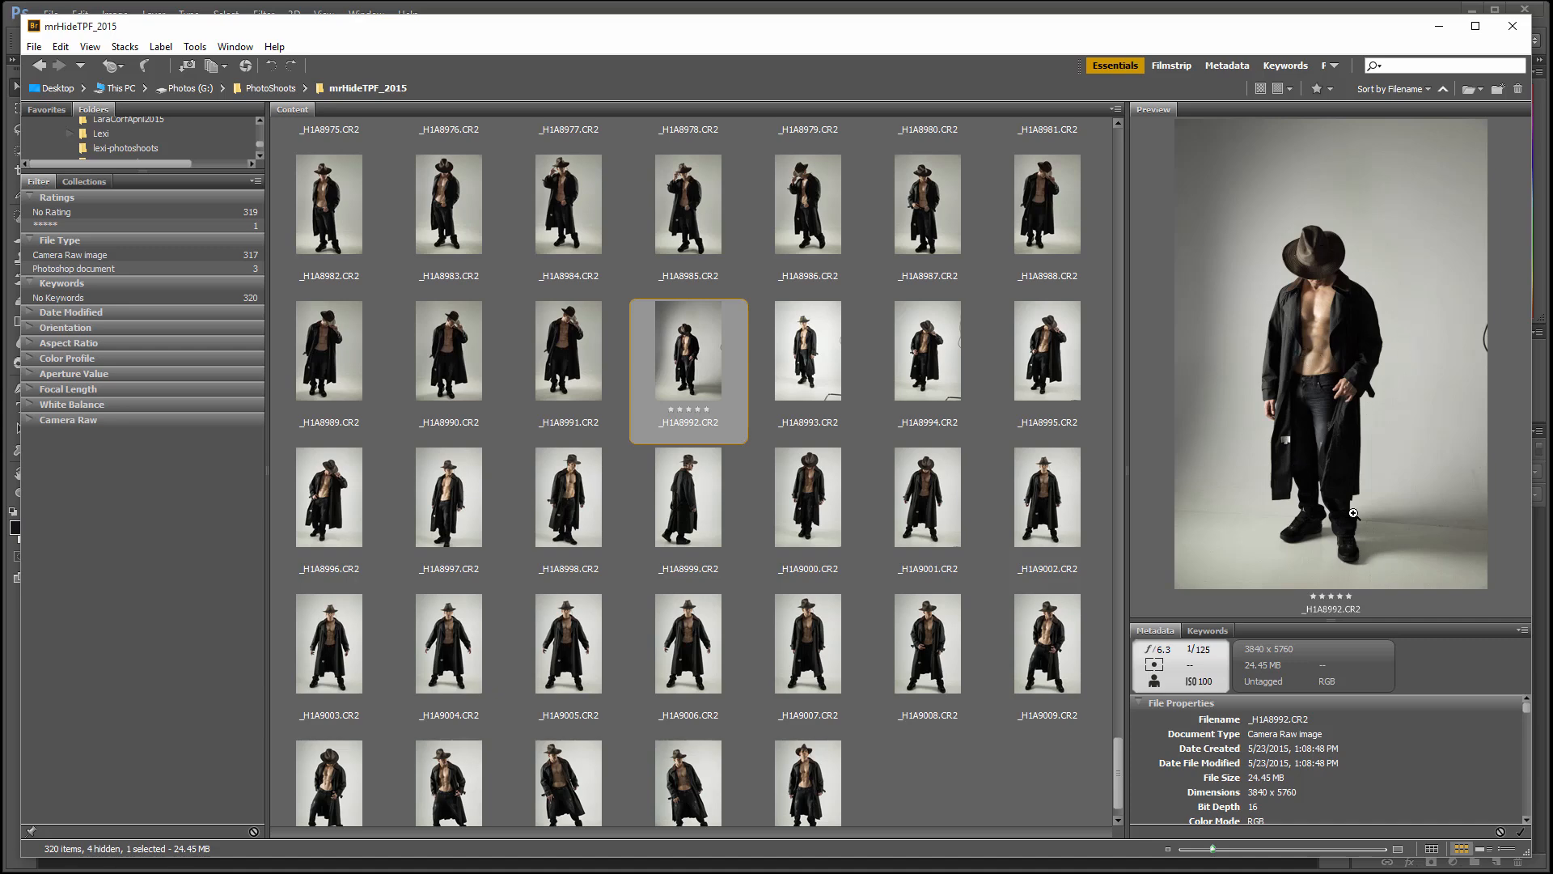
- Preview the wide-stance poses among the shots _H1A9001.CR2 to _H1A9008.CR2 for comparison
{"action": "left_click", "coordinate": [924, 573]}
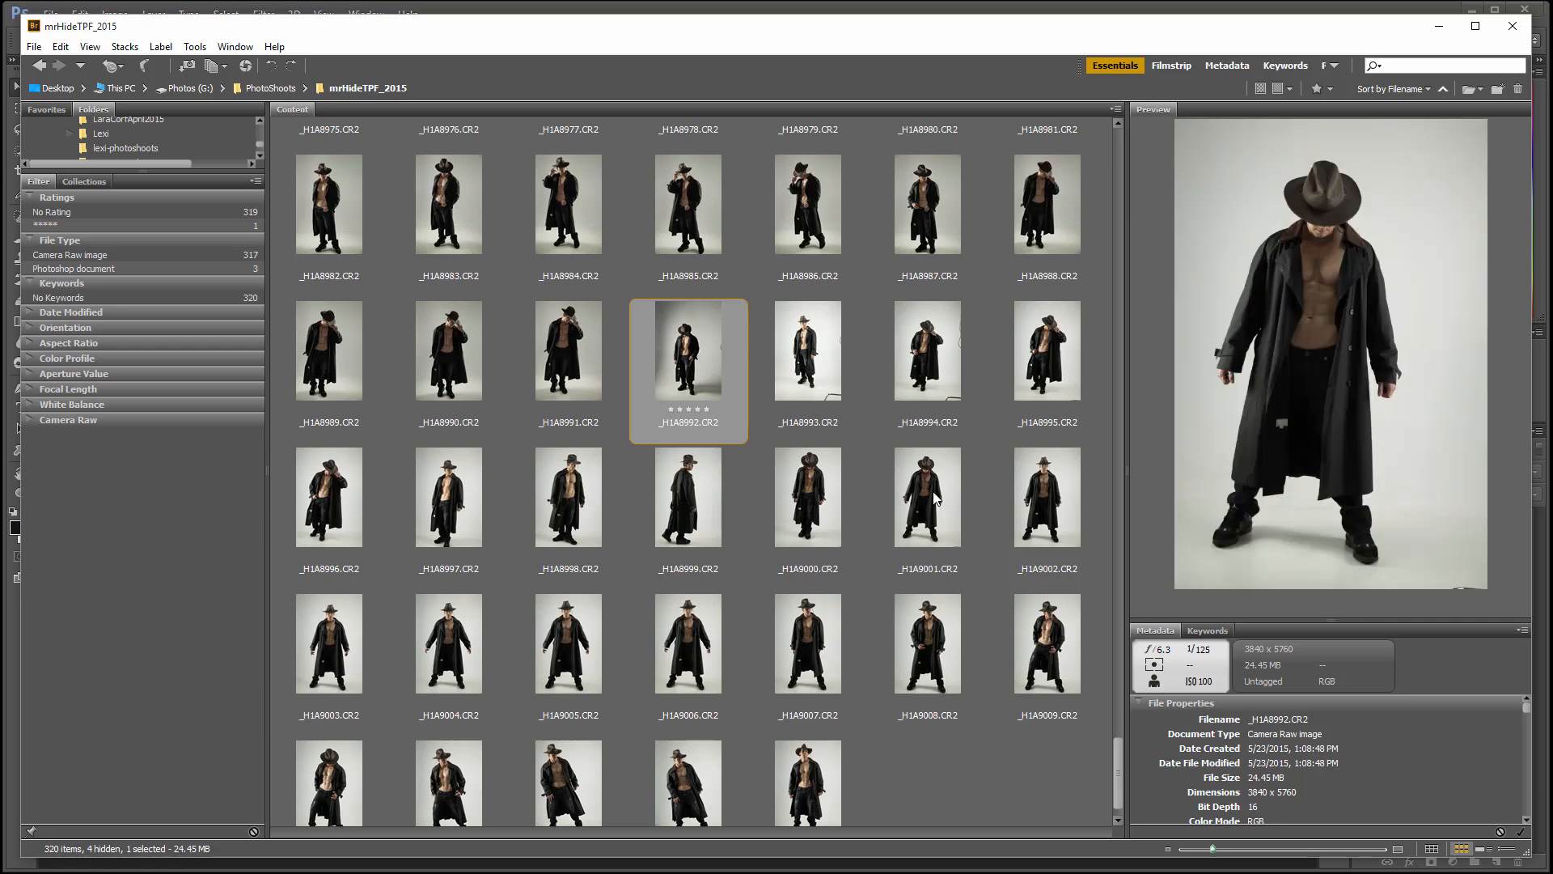
{"action": "left_click", "coordinate": [679, 649]}
{"action": "left_click", "coordinate": [570, 648]}
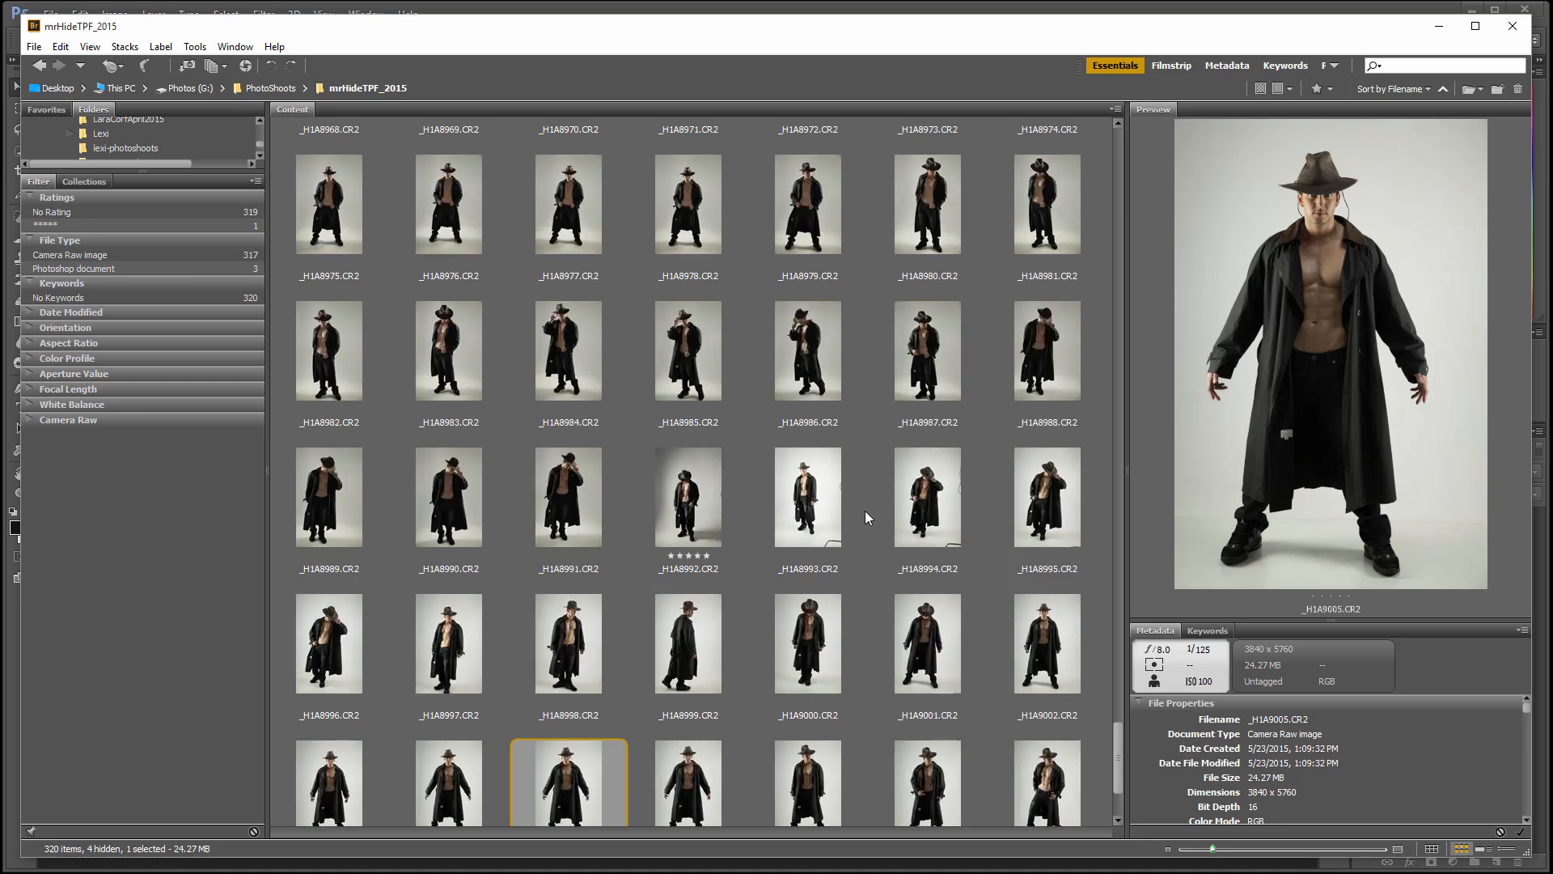
{"action": "left_click", "coordinate": [696, 649]}
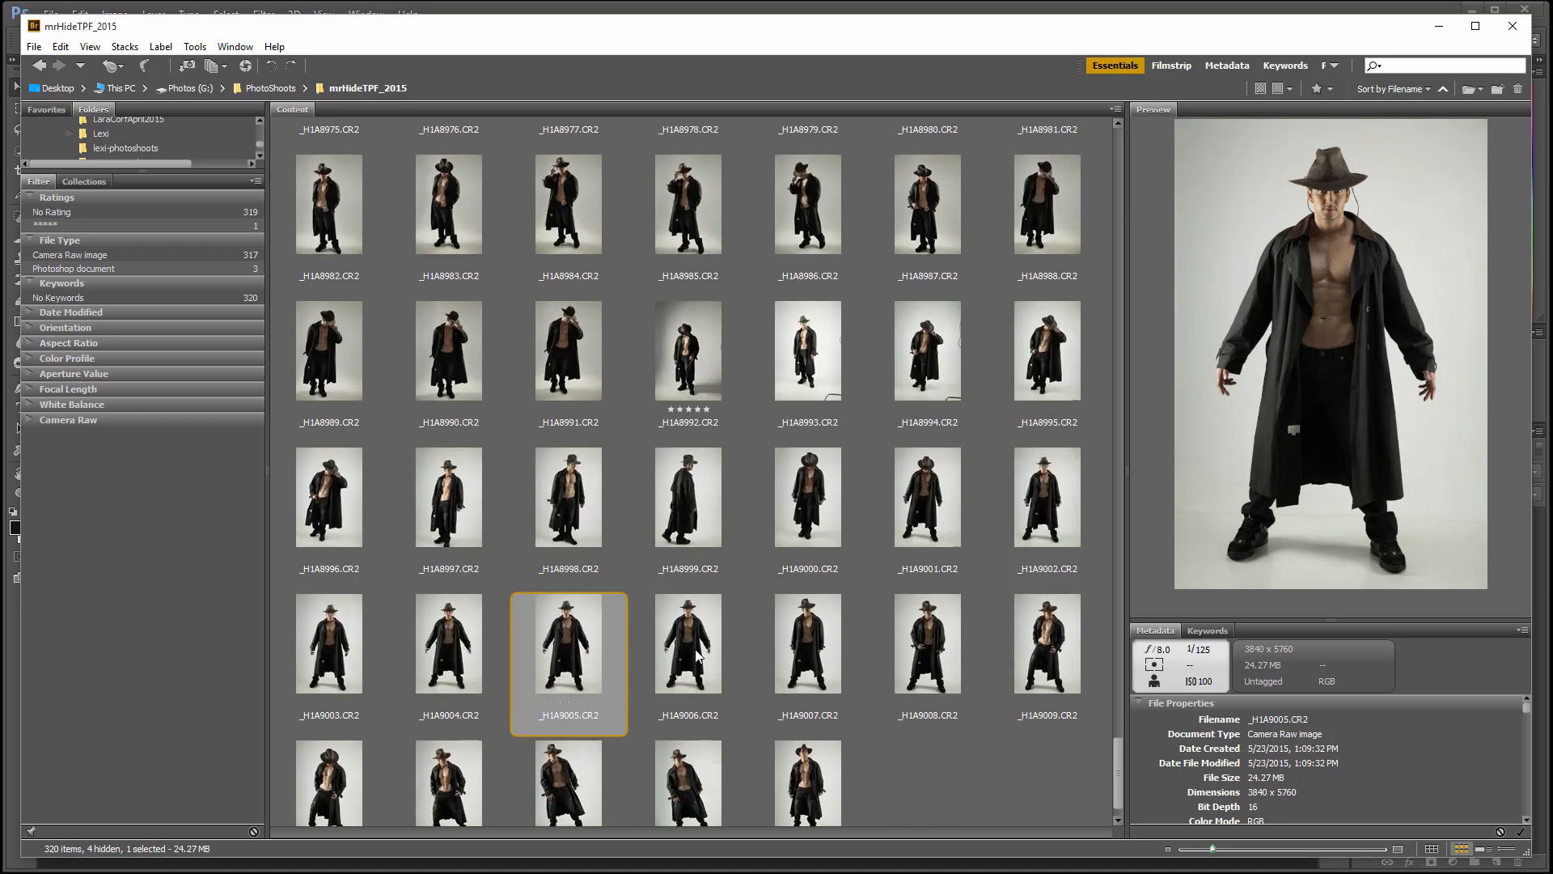
{"action": "left_click", "coordinate": [835, 651]}
{"action": "left_click", "coordinate": [920, 646]}
{"action": "left_click", "coordinate": [613, 625]}
{"action": "left_click", "coordinate": [499, 634]}
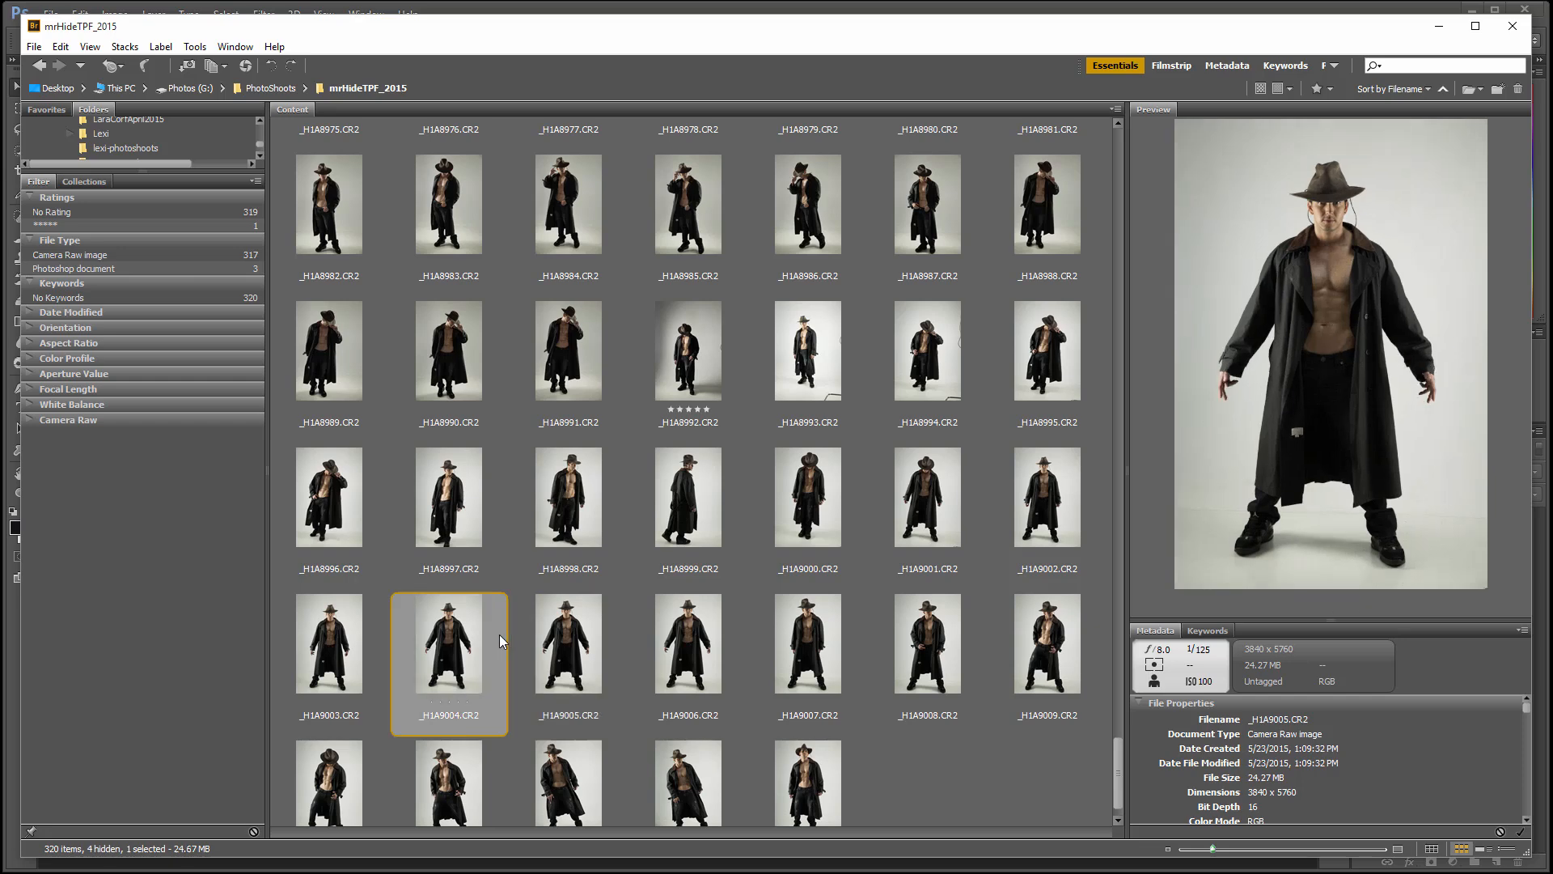
- Compare further poses, including _H1A8998, _H1A9013, _H1A9009 and _H1A9000, with _H1A8992.CR2 and _H1A8990.CR2
{"action": "left_click", "coordinate": [493, 531]}
{"action": "left_click", "coordinate": [591, 578]}
{"action": "scroll", "coordinate": [615, 606], "scroll_direction": "down", "scroll_amount": 1}
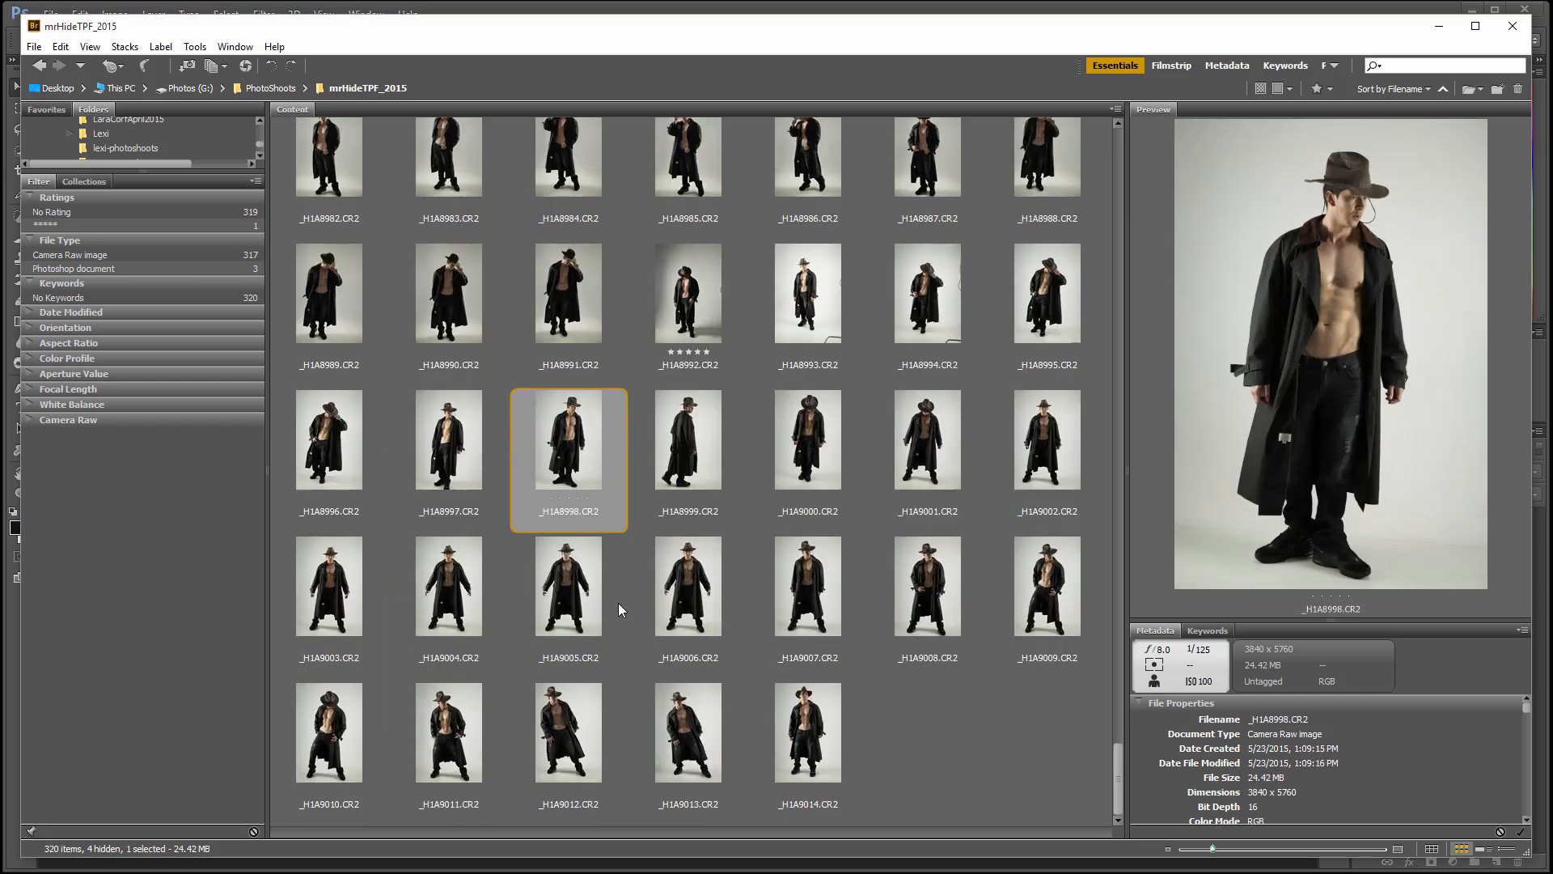
{"action": "left_click", "coordinate": [585, 704]}
{"action": "left_click", "coordinate": [784, 712]}
{"action": "left_click", "coordinate": [727, 712]}
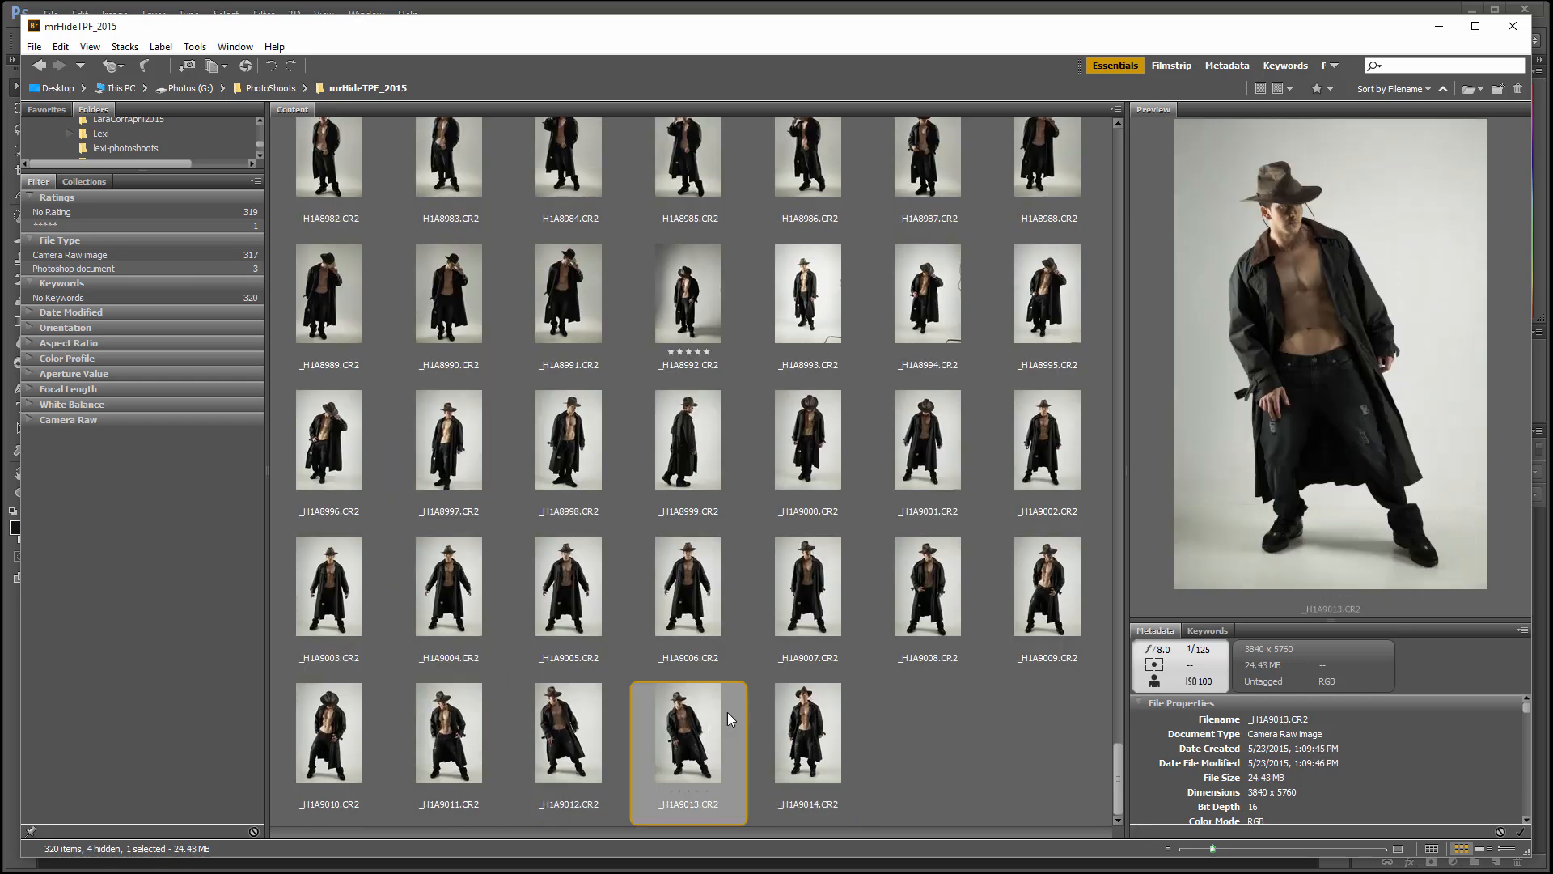
{"action": "left_click", "coordinate": [1046, 611]}
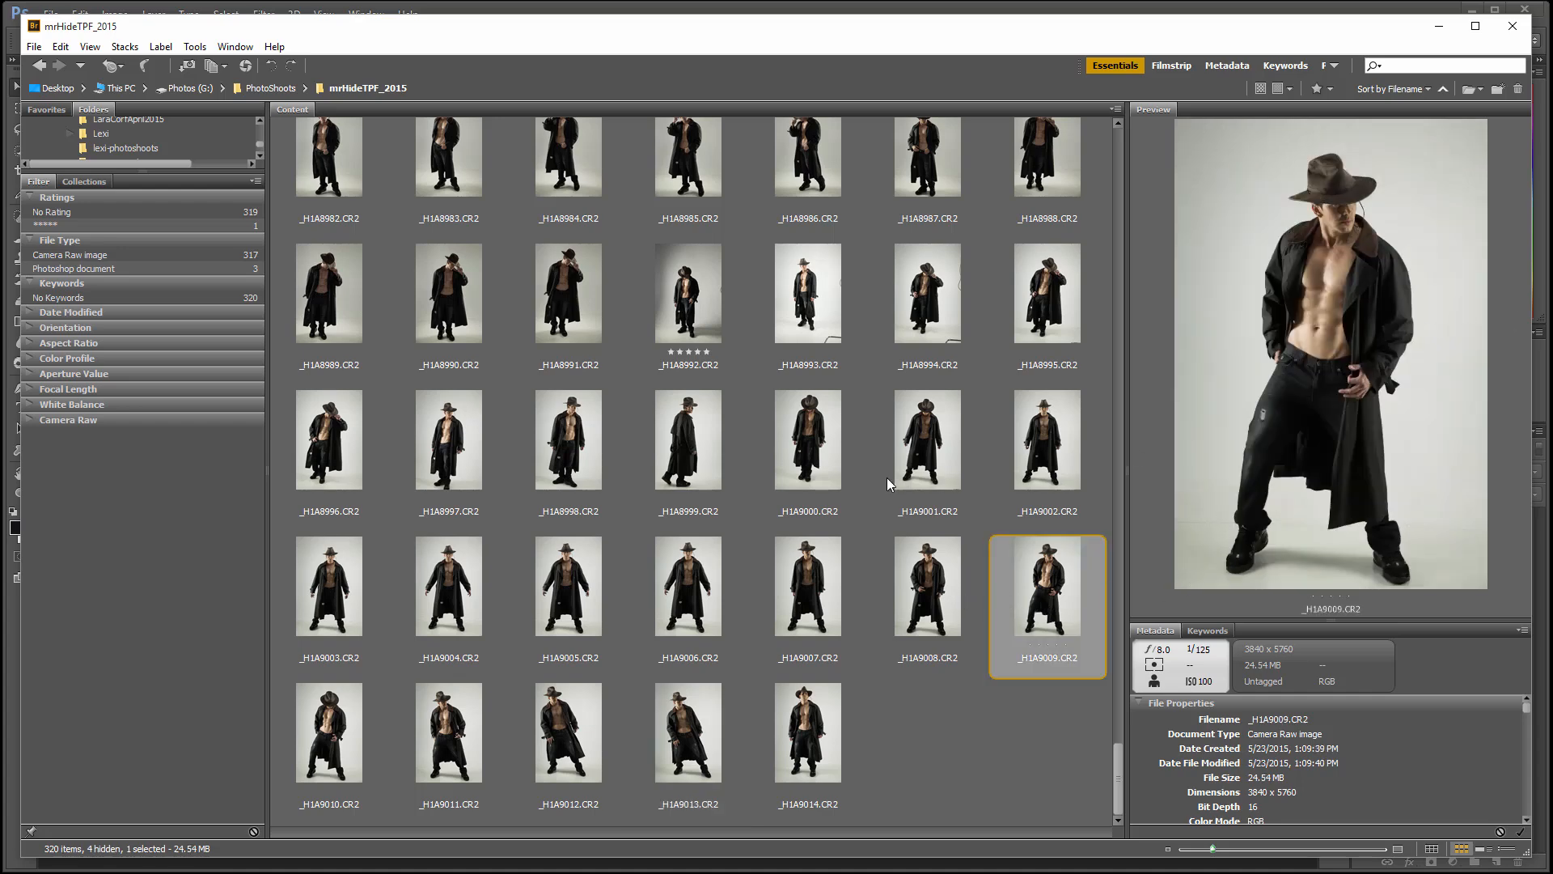
{"action": "left_click", "coordinate": [825, 432]}
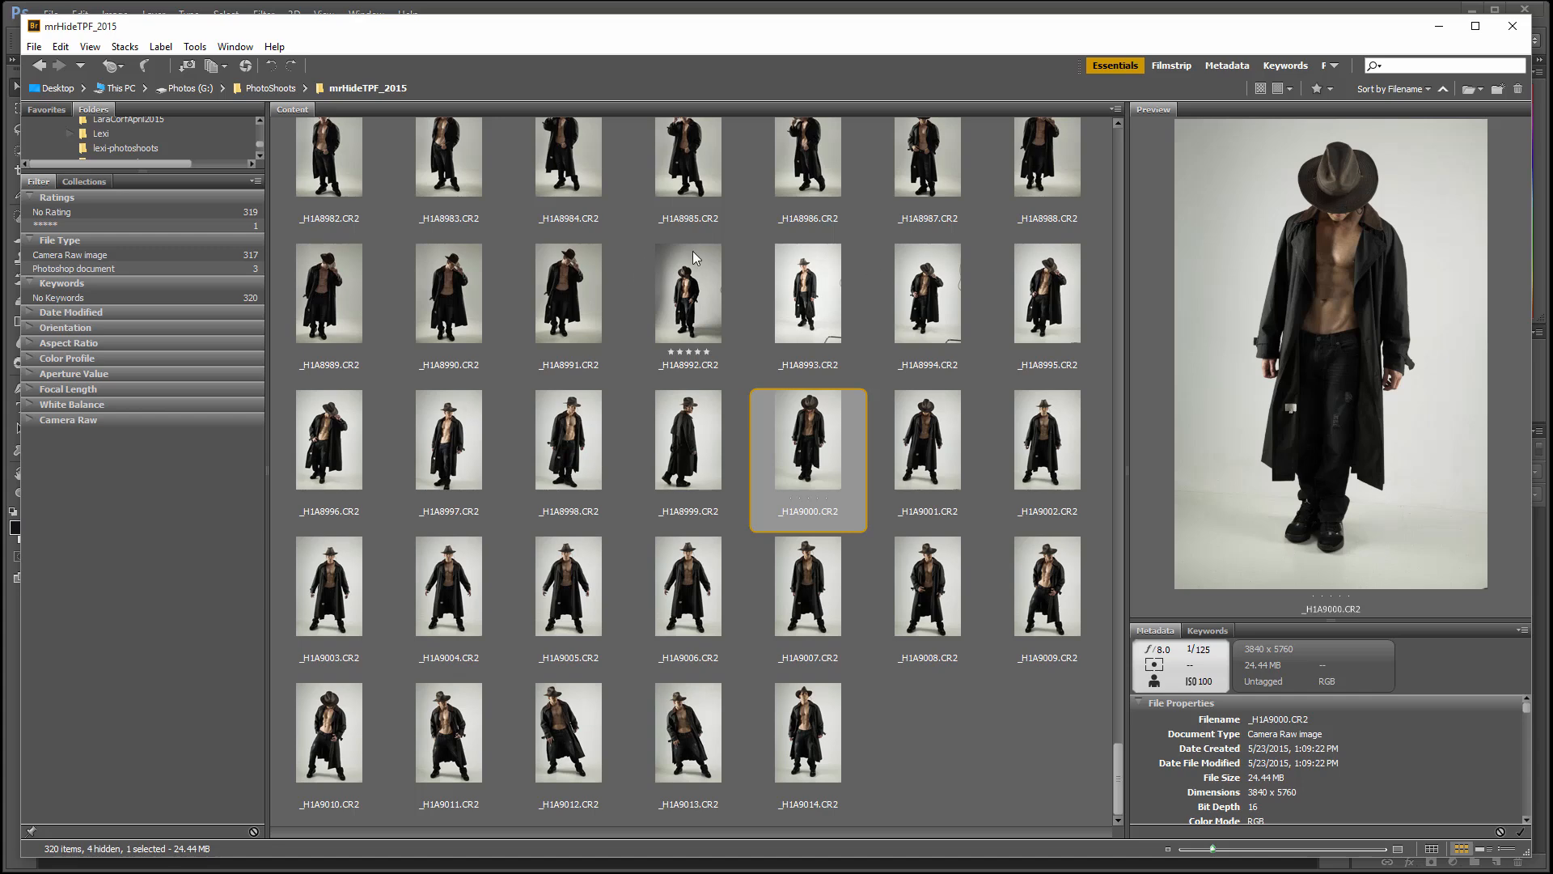
{"action": "left_click", "coordinate": [693, 317]}
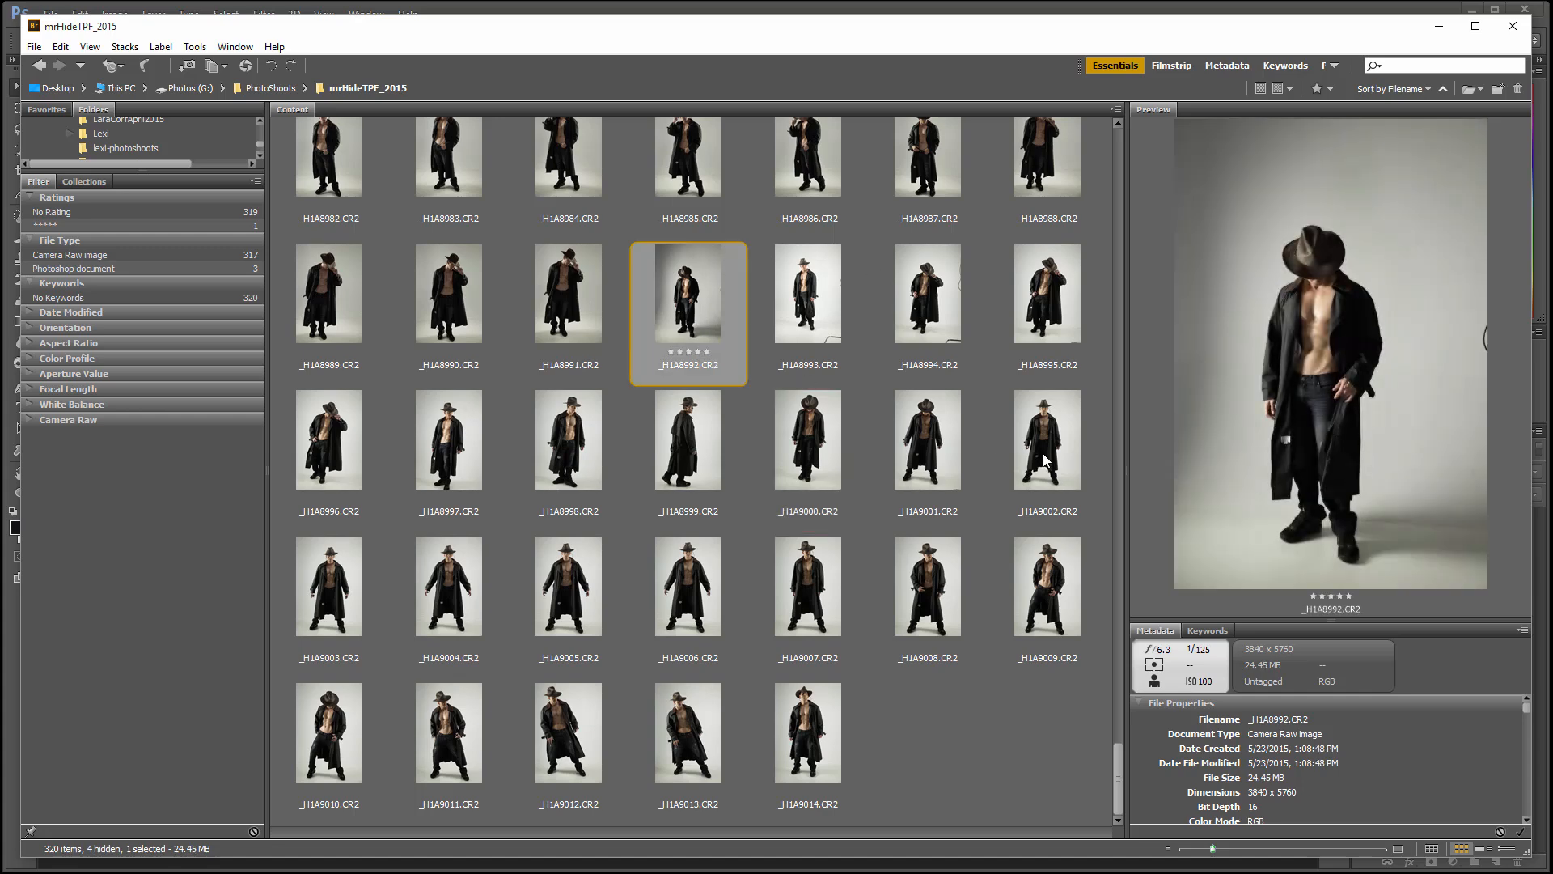
{"action": "left_click", "coordinate": [474, 318]}
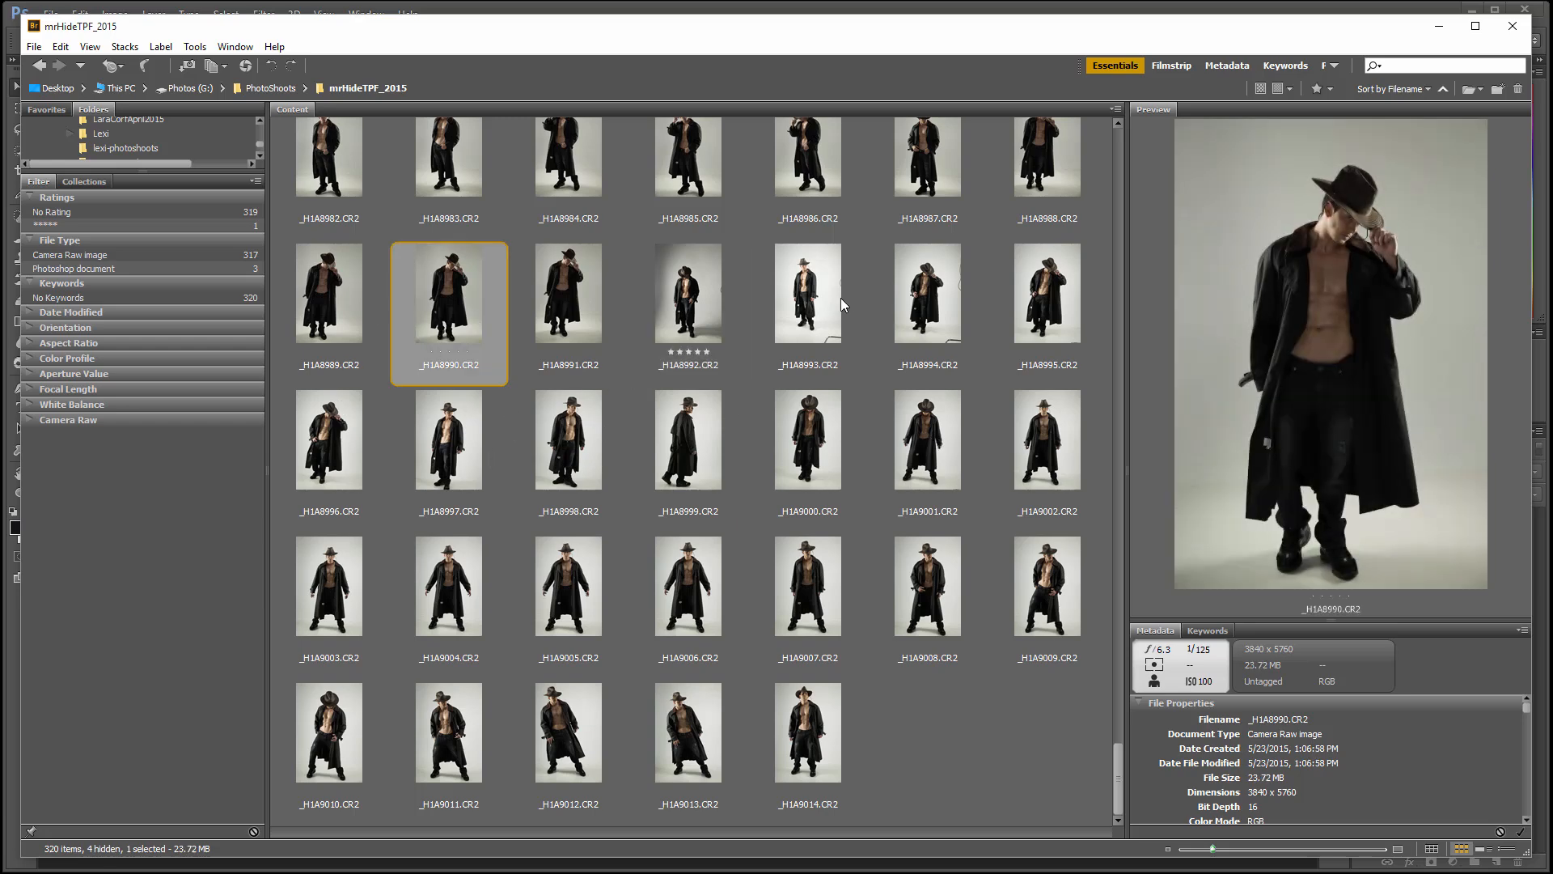
- Open the five-star photo _H1A8992.CR2 in Camera Raw and reposition its window
{"action": "left_click", "coordinate": [705, 329]}
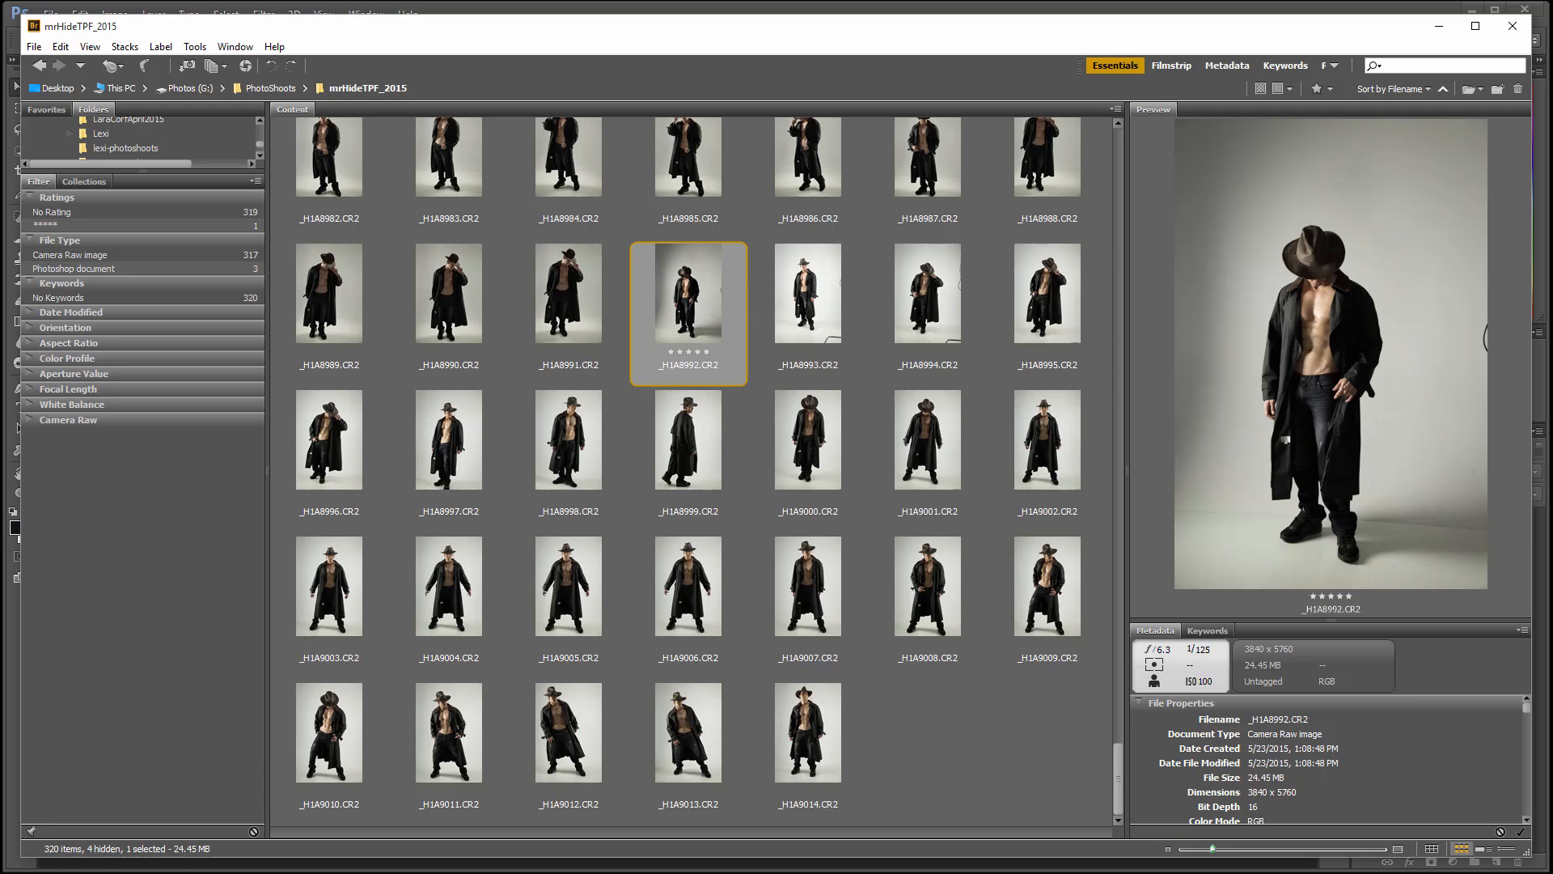
{"action": "double_click", "coordinate": [686, 317]}
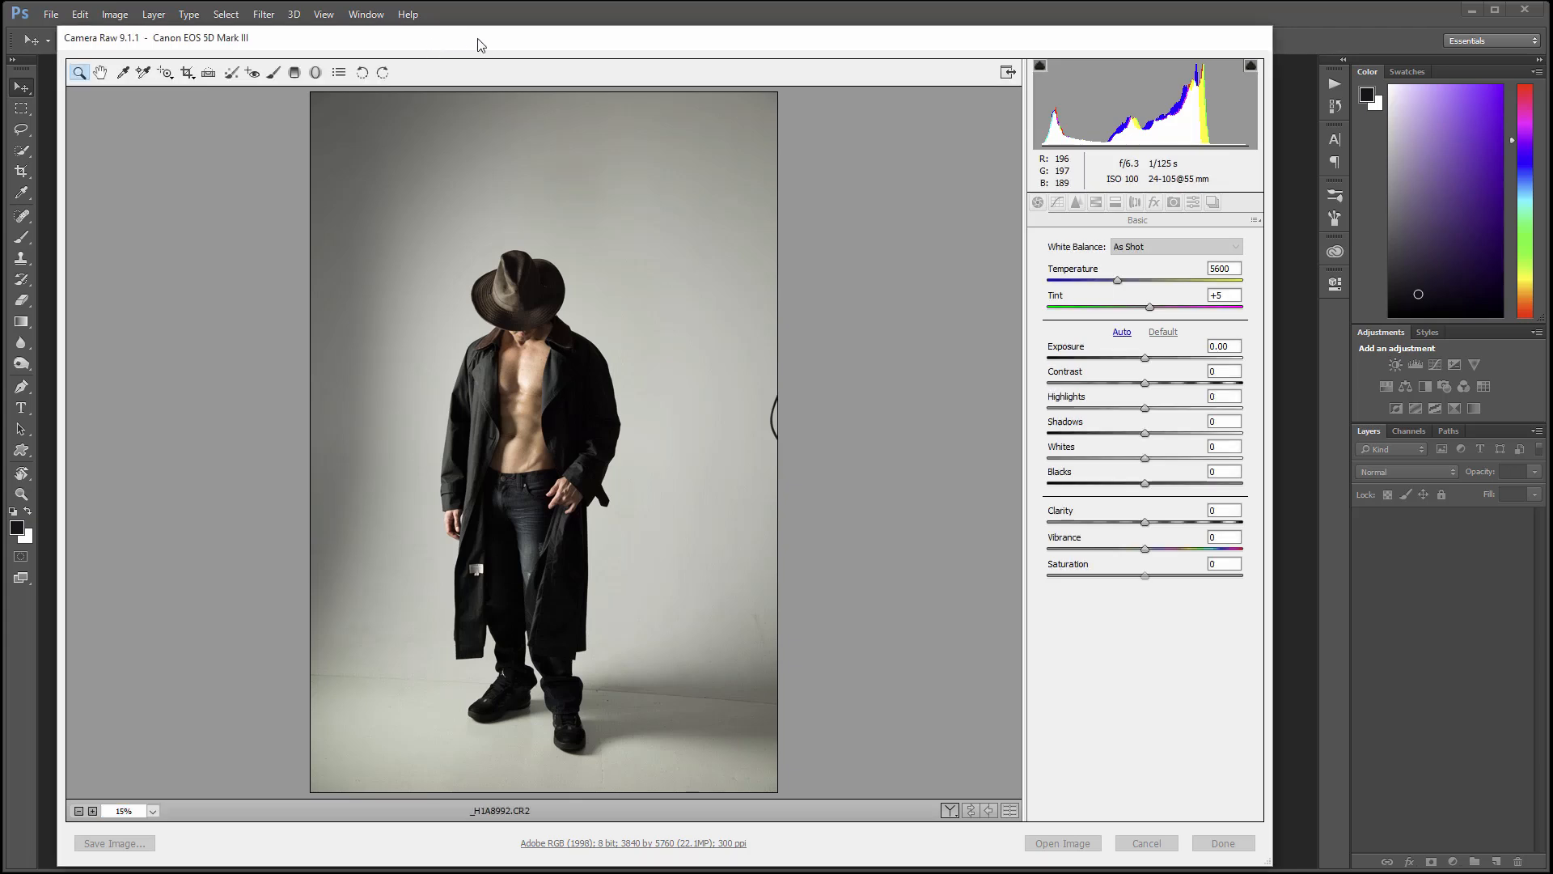
{"action": "left_click_drag", "start_coordinate": [477, 45], "coordinate": [533, 37]}
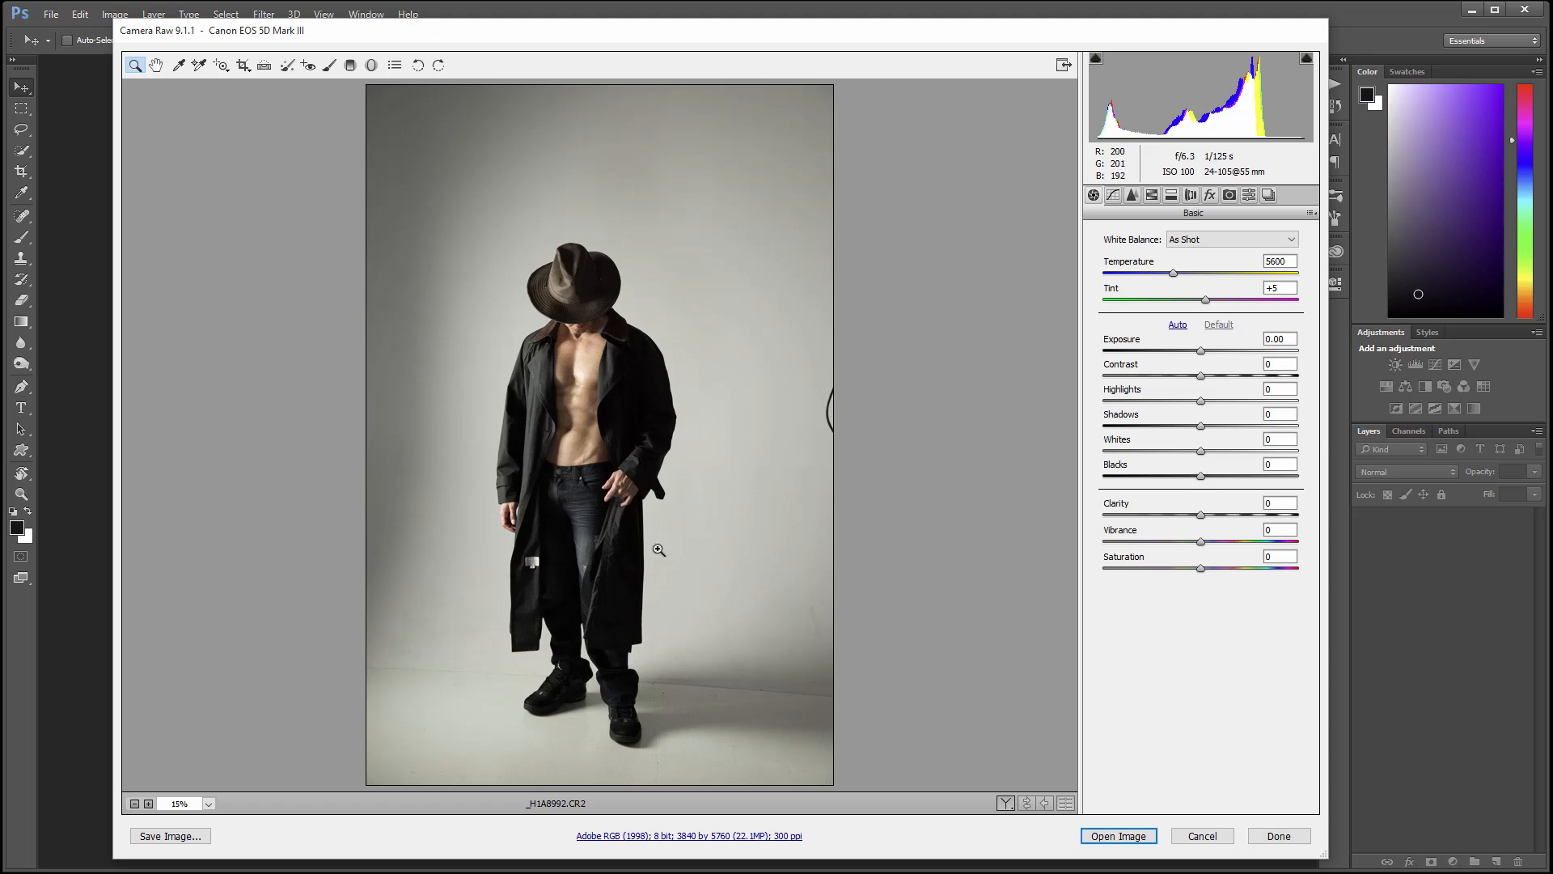
- Review the bit depth choices in the Camera Raw workflow options, leaving the settings unchanged
{"action": "left_click", "coordinate": [701, 842]}
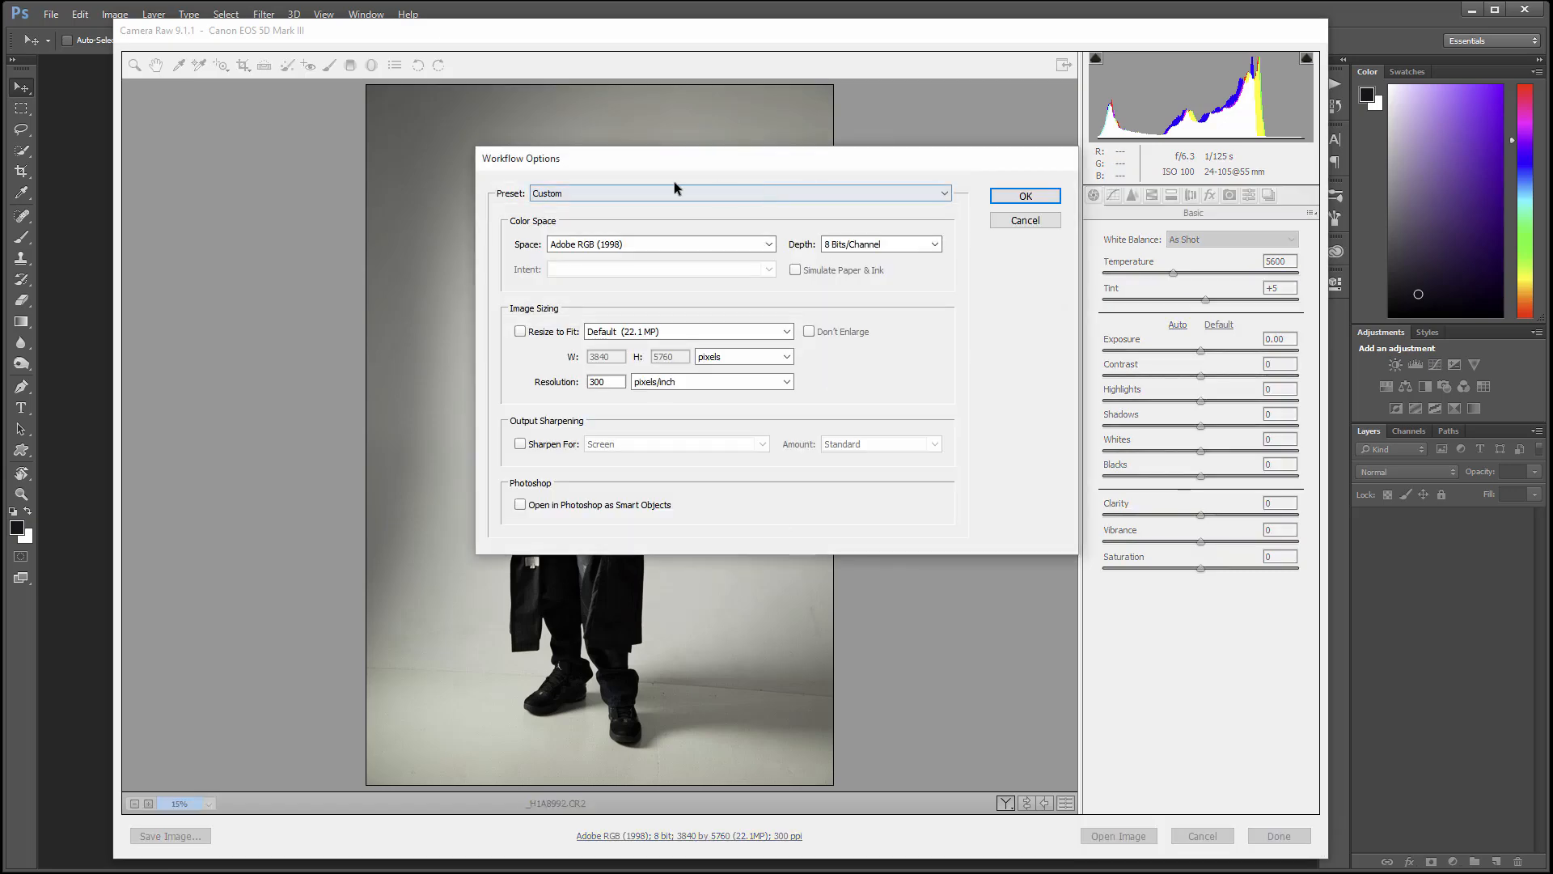
{"action": "left_click", "coordinate": [914, 244]}
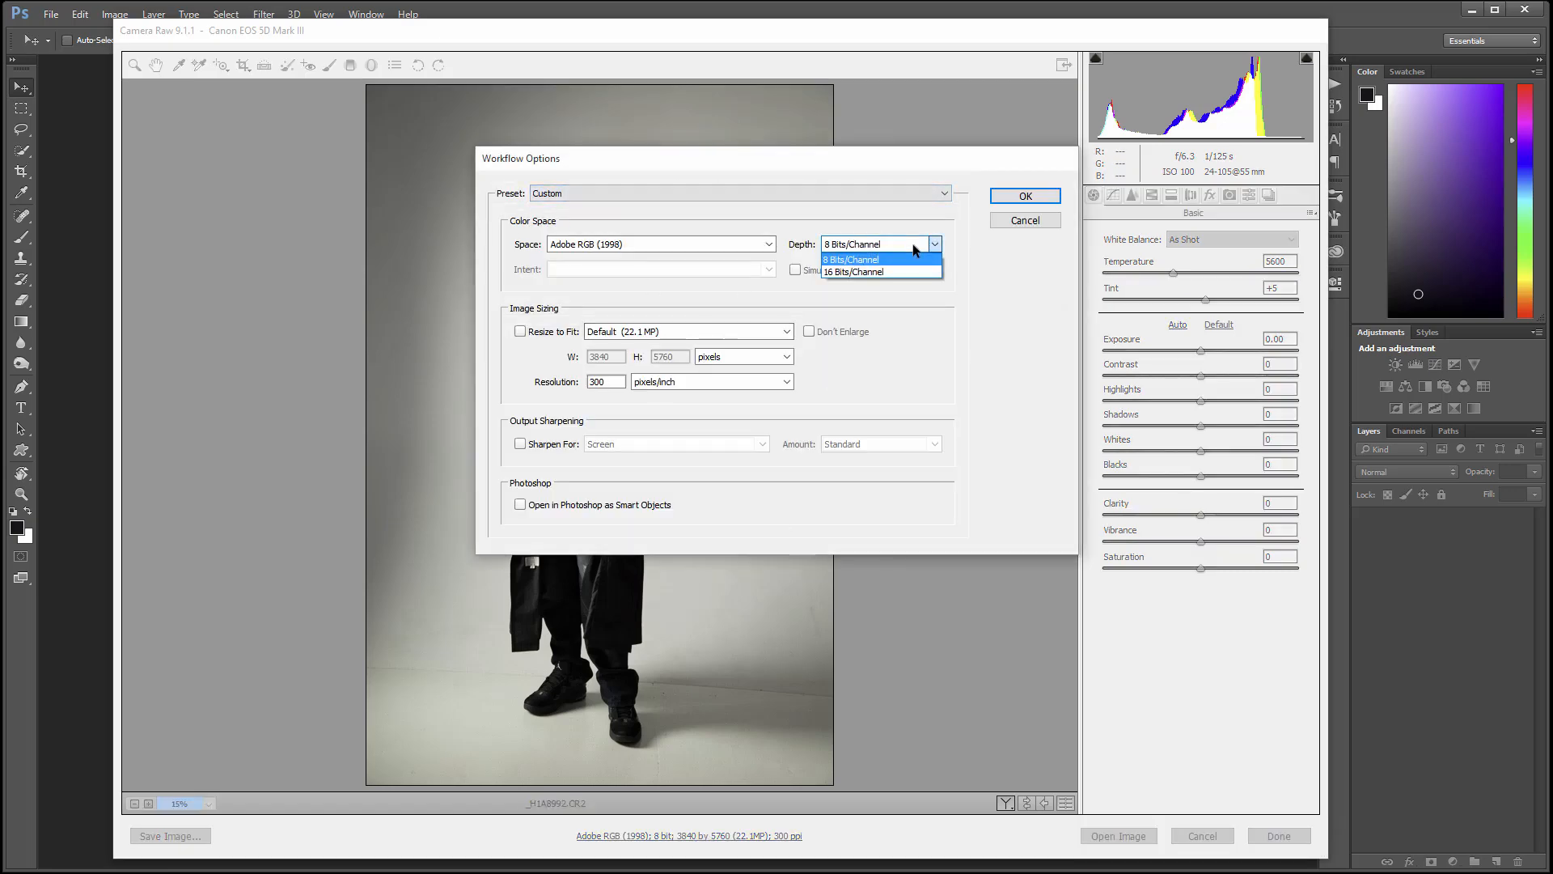
{"action": "left_click", "coordinate": [1006, 270]}
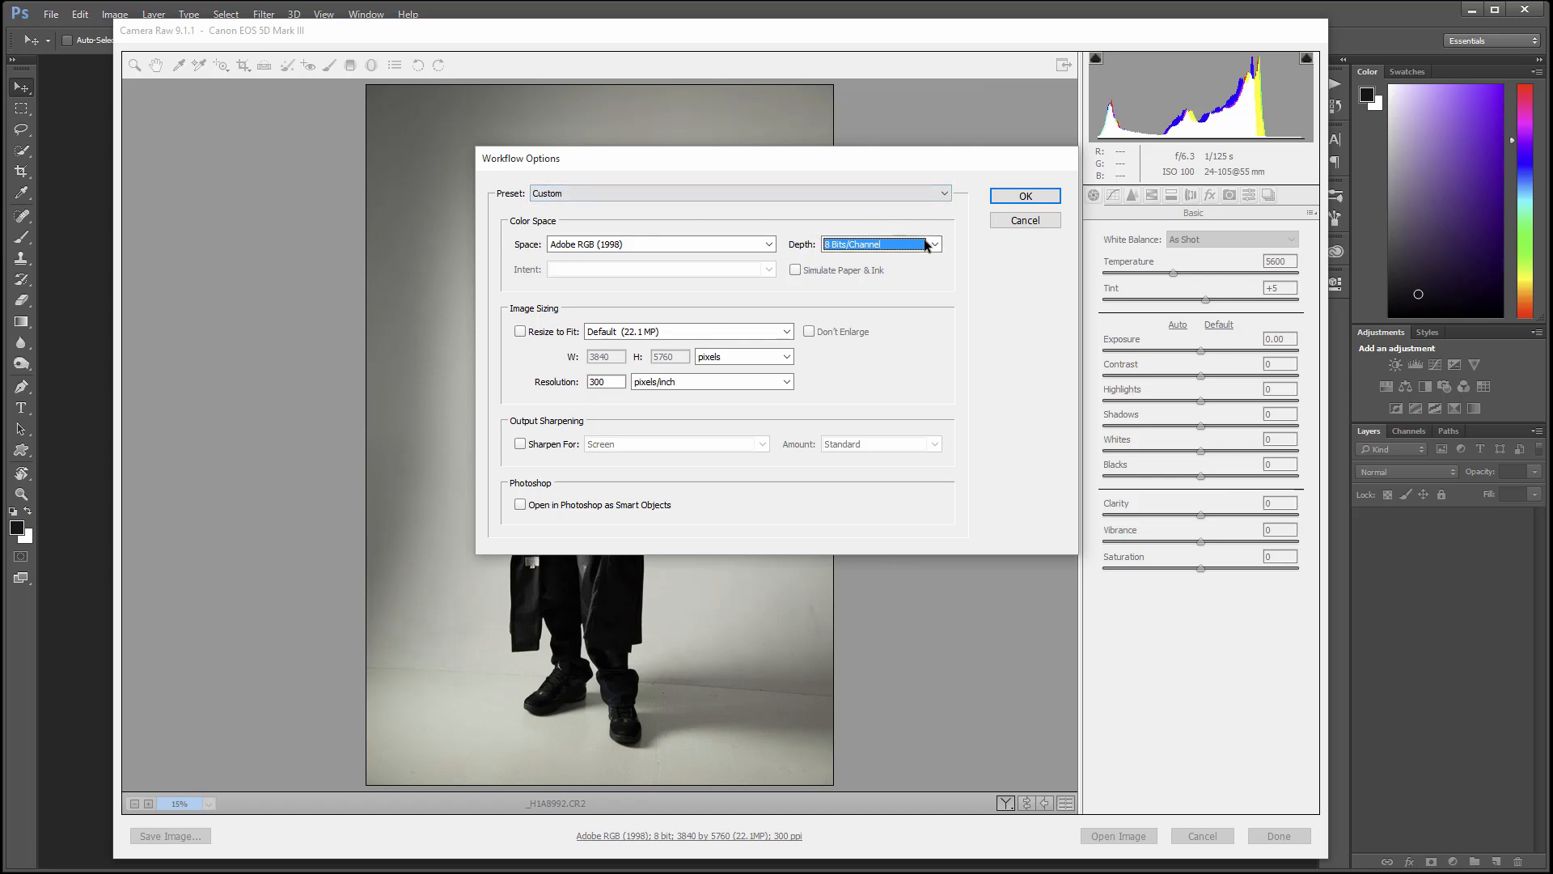
{"action": "left_click", "coordinate": [1025, 221]}
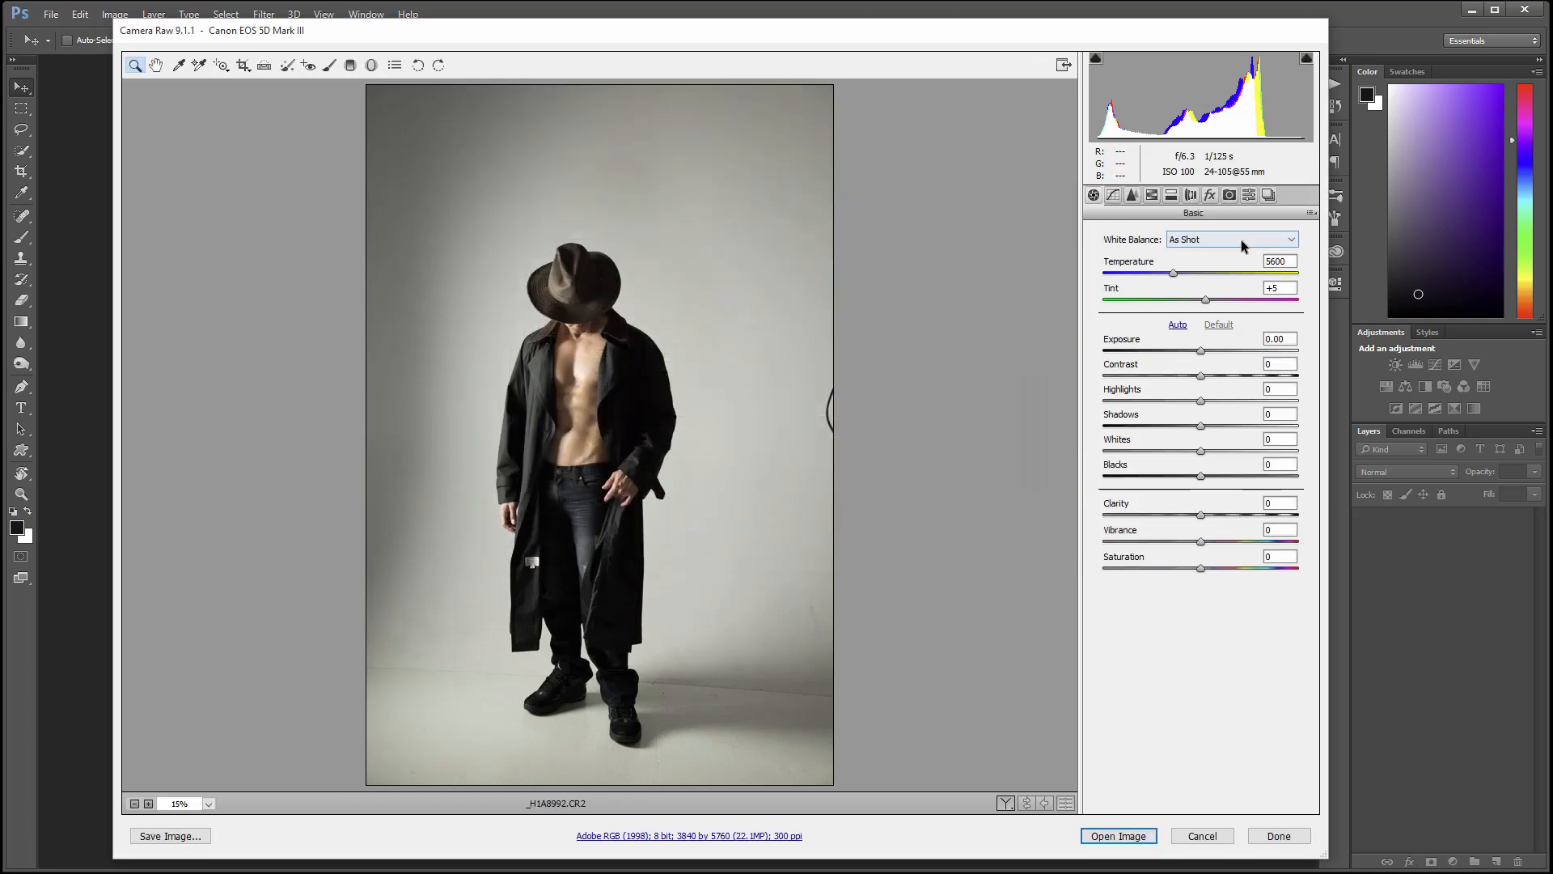
- Enable Remove Chromatic Aberration in the photo's lens corrections
{"action": "left_click", "coordinate": [1191, 195]}
{"action": "left_click", "coordinate": [1141, 257]}
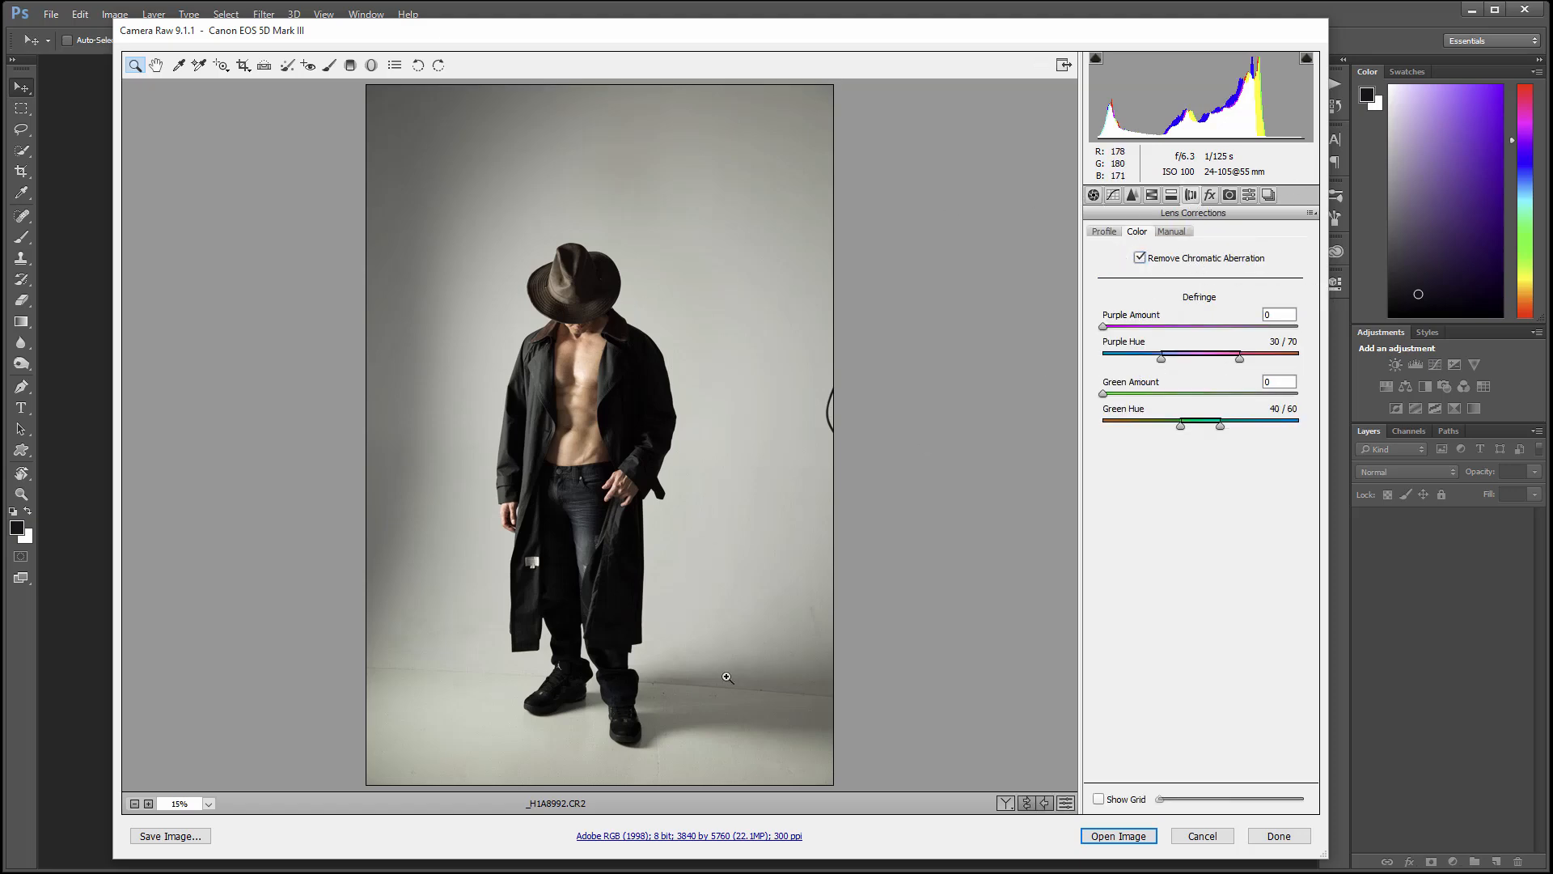
- Try enabling the lens profile corrections, switch them off again and return to the chromatic aberration settings
{"action": "left_click", "coordinate": [1105, 232]}
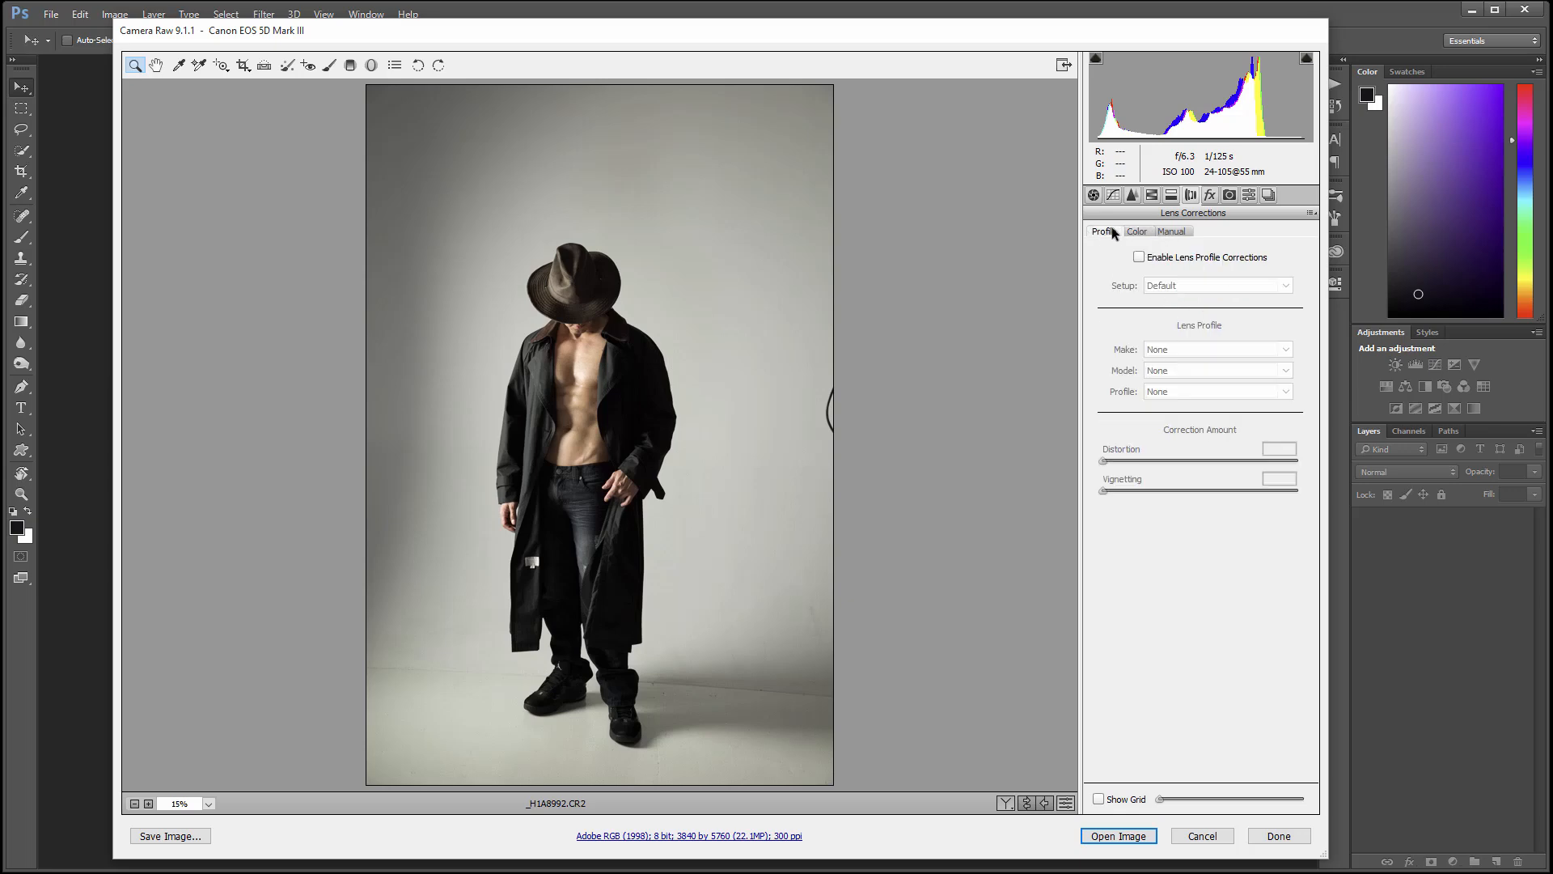
{"action": "left_click", "coordinate": [1141, 257]}
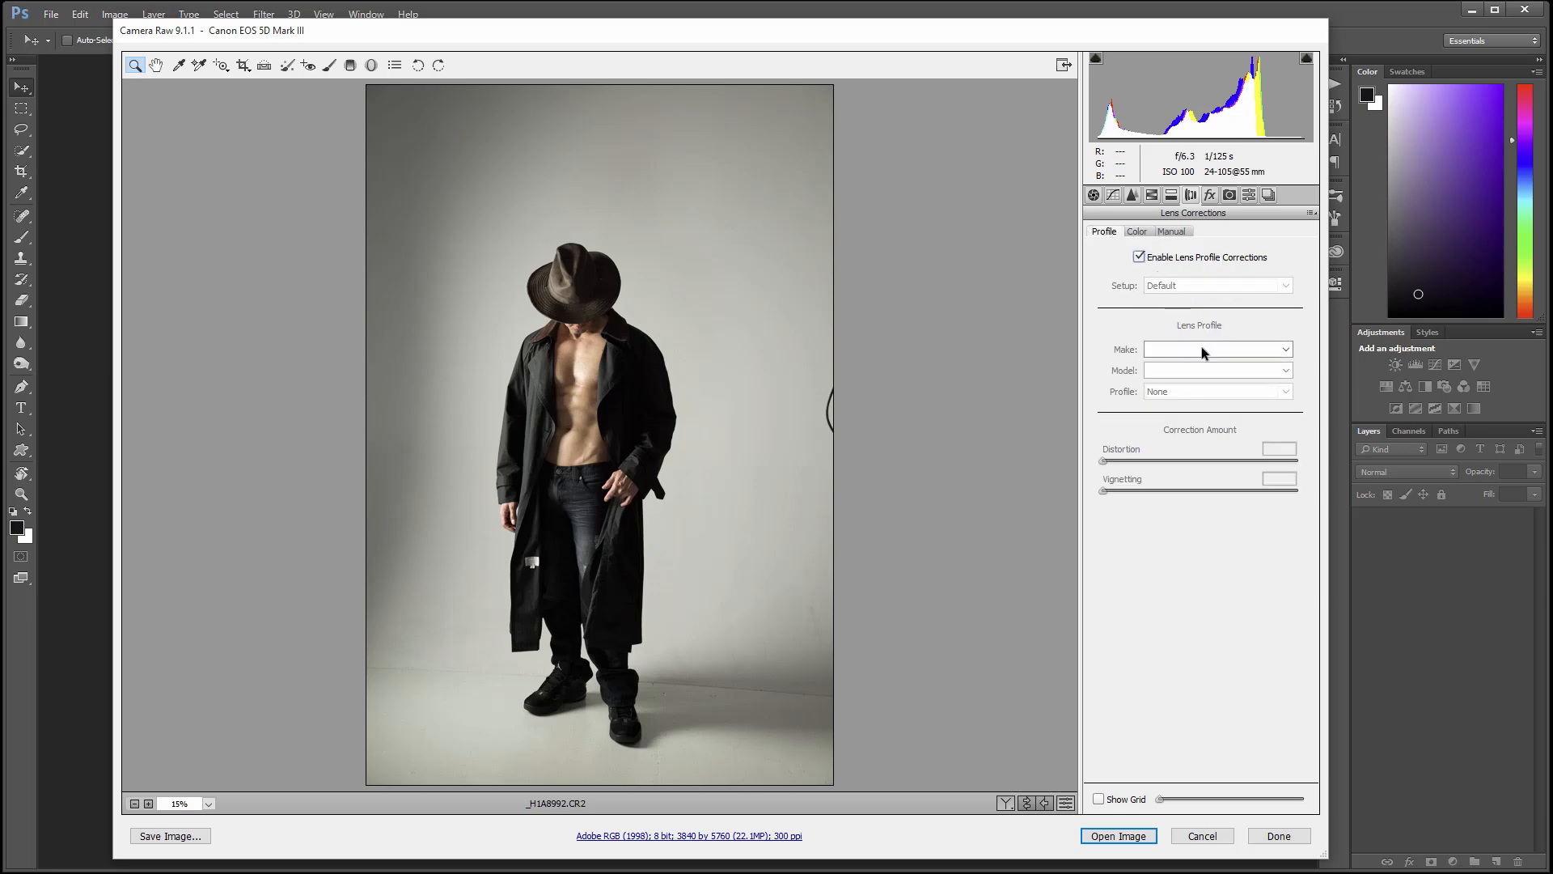
{"action": "left_click", "coordinate": [1141, 256]}
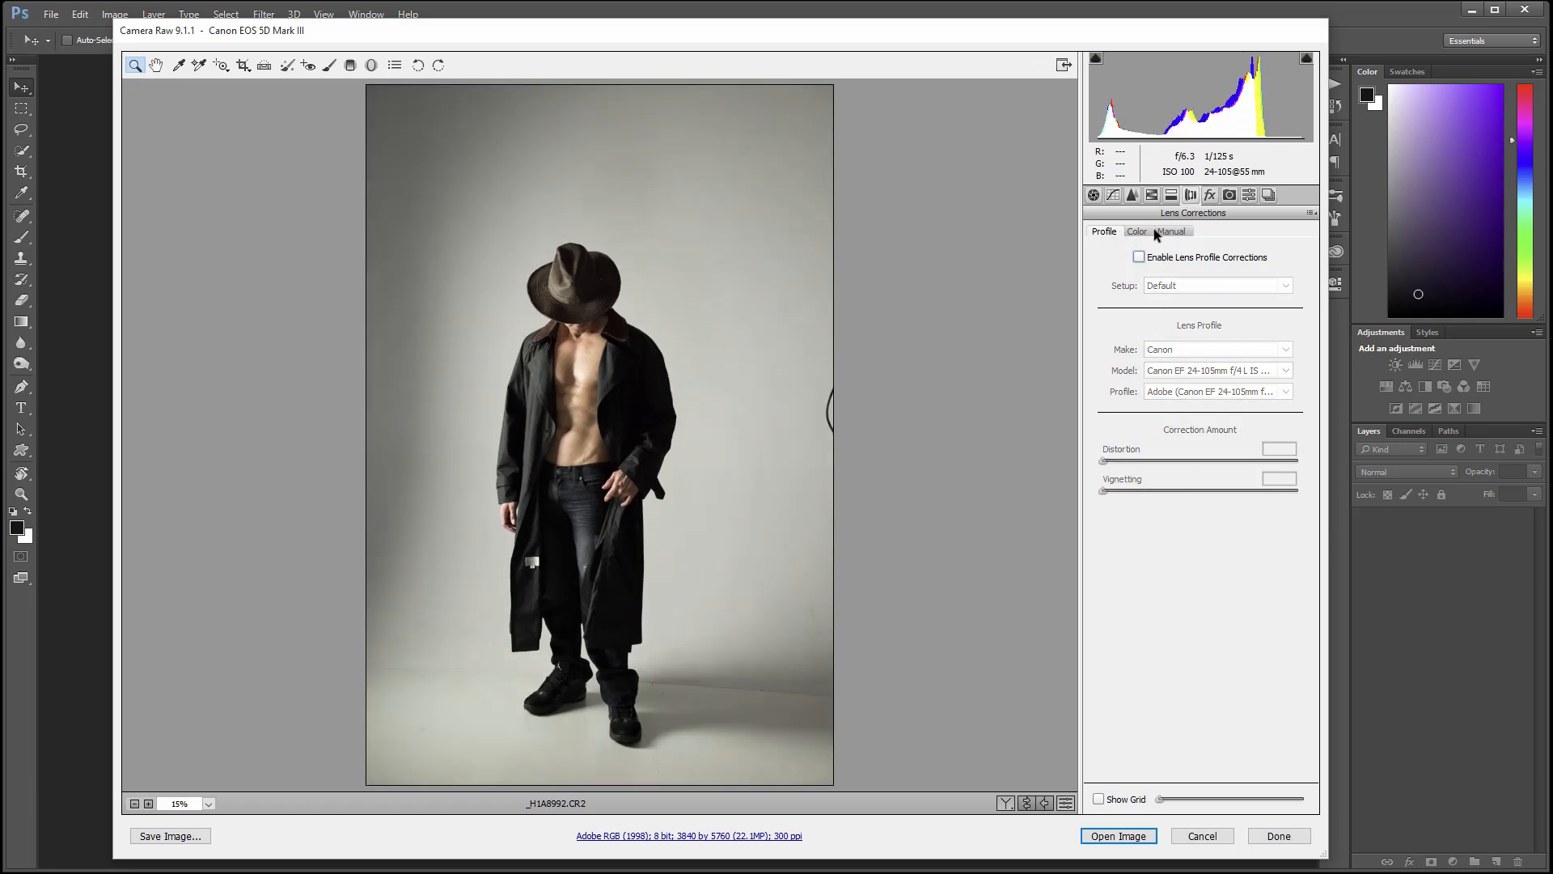
{"action": "left_click", "coordinate": [1149, 230]}
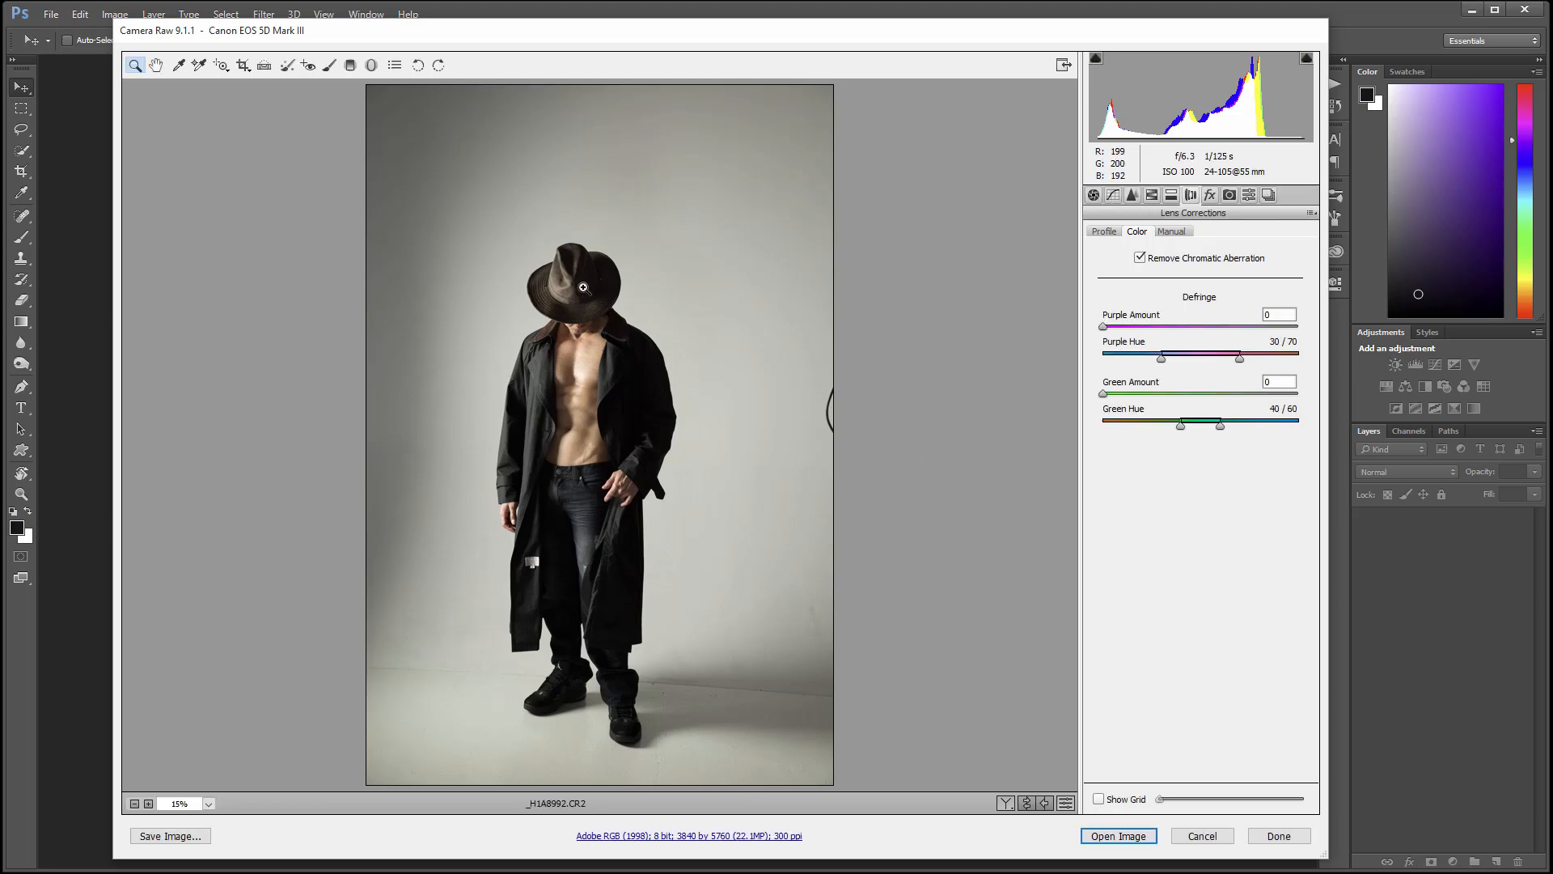
- Increase the photo's sharpening amount and slightly reduce the sharpening detail, judging the effect on the enlarged upper body
{"action": "left_click", "coordinate": [1130, 195]}
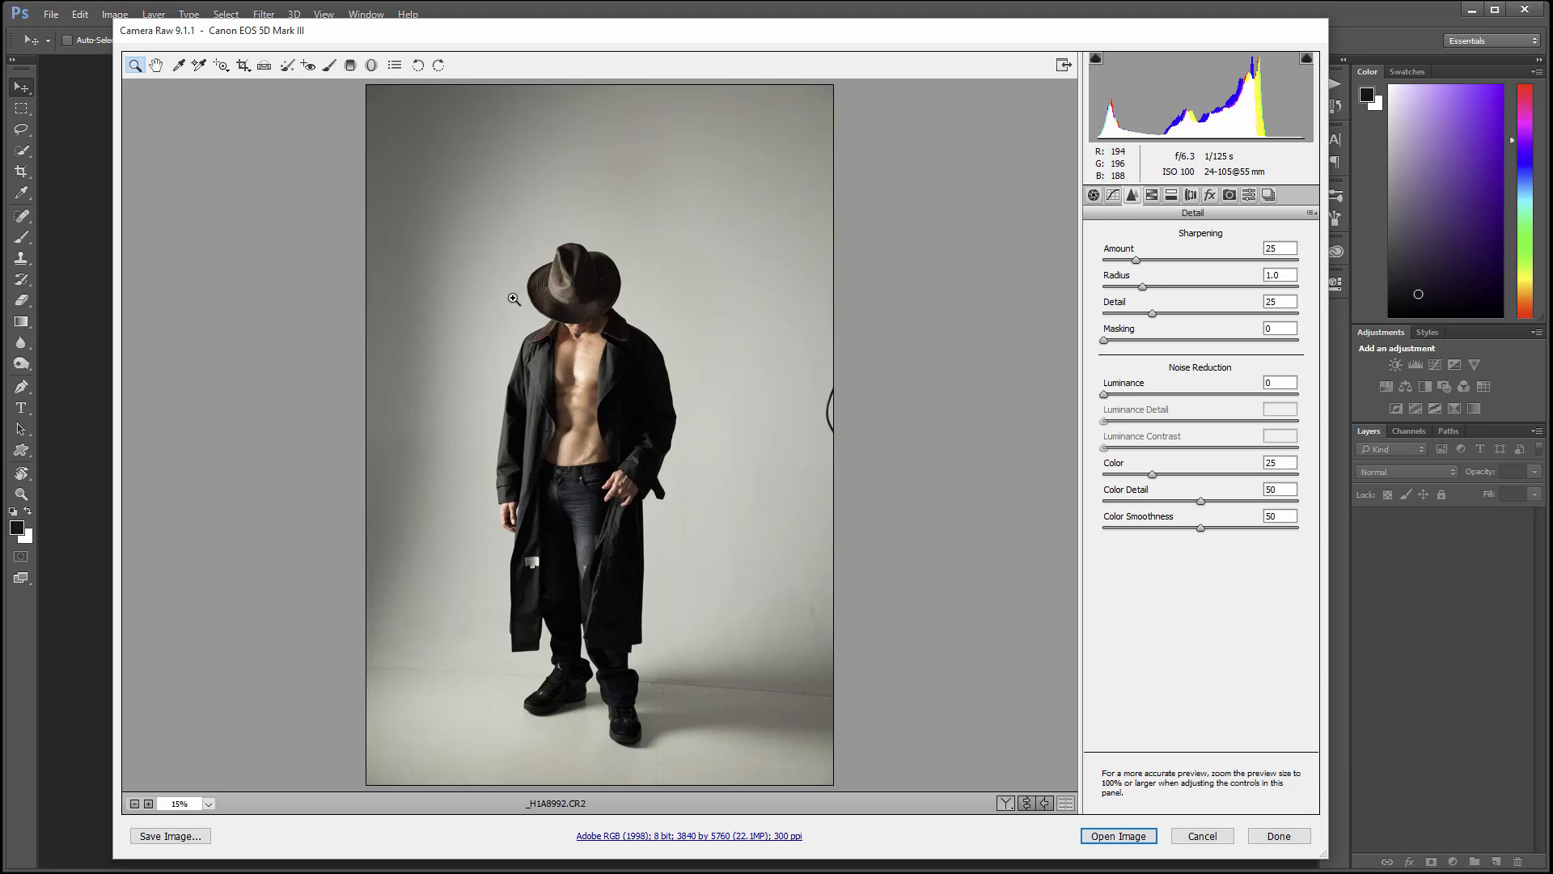
{"action": "left_click_drag", "start_coordinate": [526, 300], "coordinate": [607, 407]}
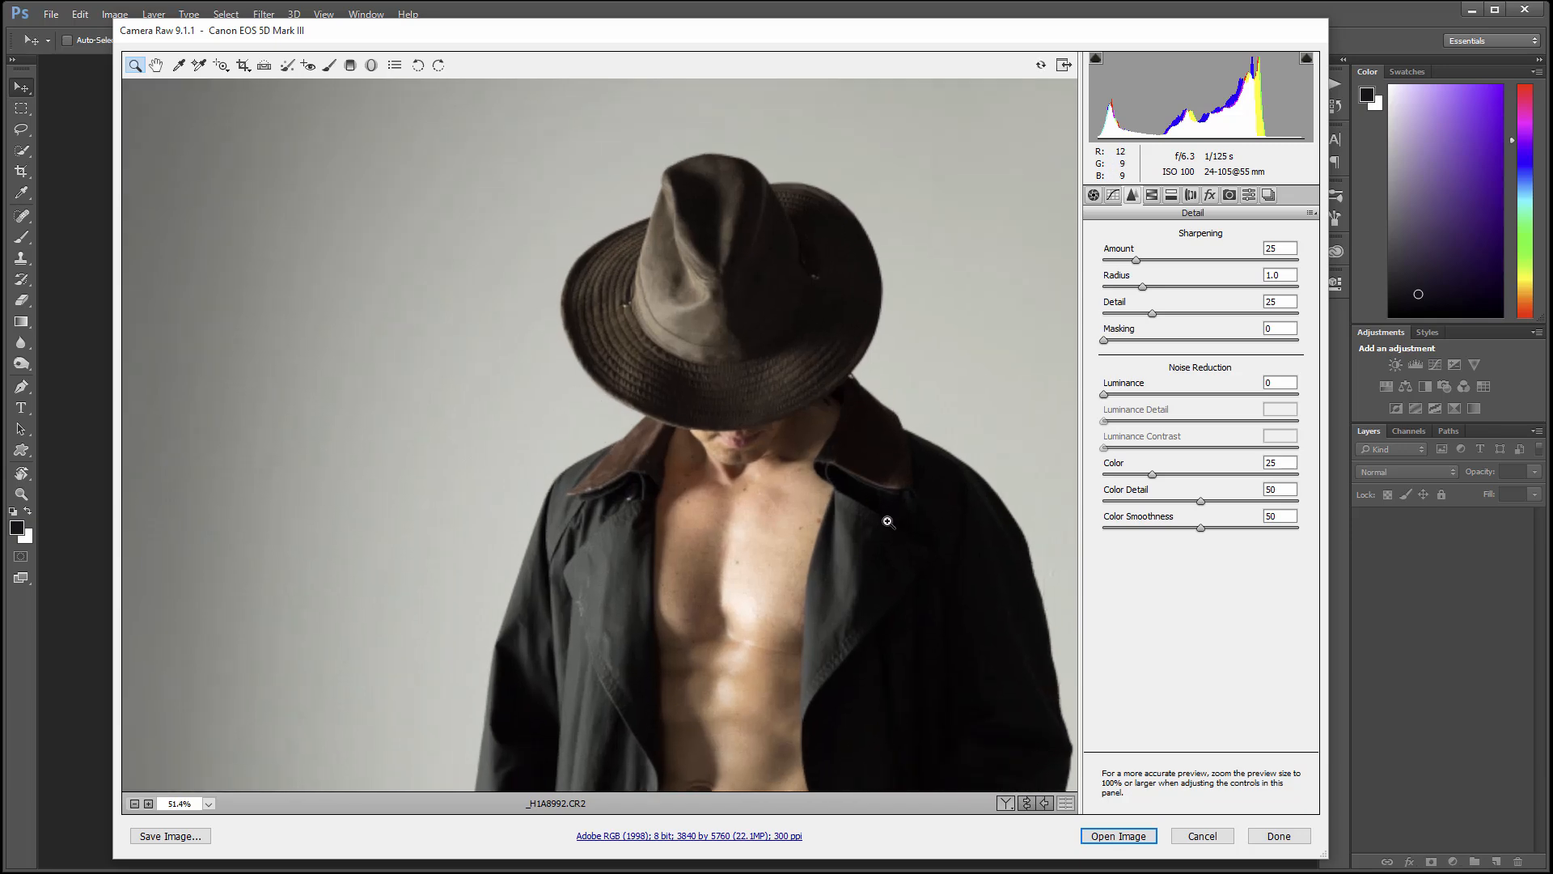
{"action": "left_click_drag", "start_coordinate": [870, 486], "coordinate": [842, 444]}
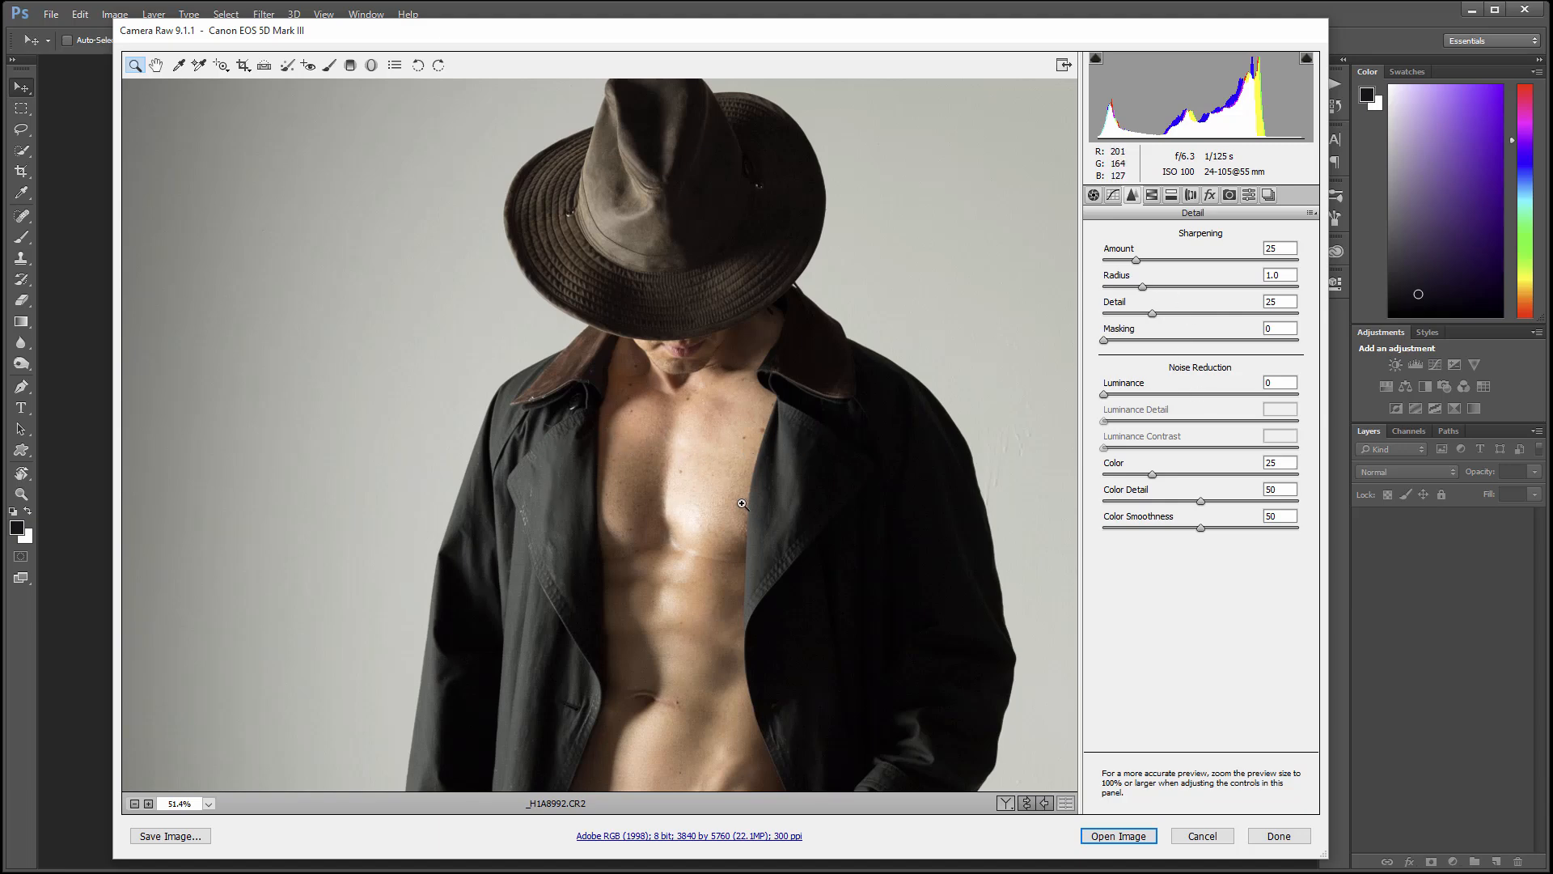
{"action": "left_click_drag", "start_coordinate": [1132, 260], "coordinate": [1189, 259]}
{"action": "left_click_drag", "start_coordinate": [1217, 260], "coordinate": [1212, 260]}
{"action": "left_click_drag", "start_coordinate": [1153, 313], "coordinate": [1136, 313]}
- Lower the Highlights to -55 in the basic adjustments to recover the bright areas
{"action": "left_click", "coordinate": [1092, 195]}
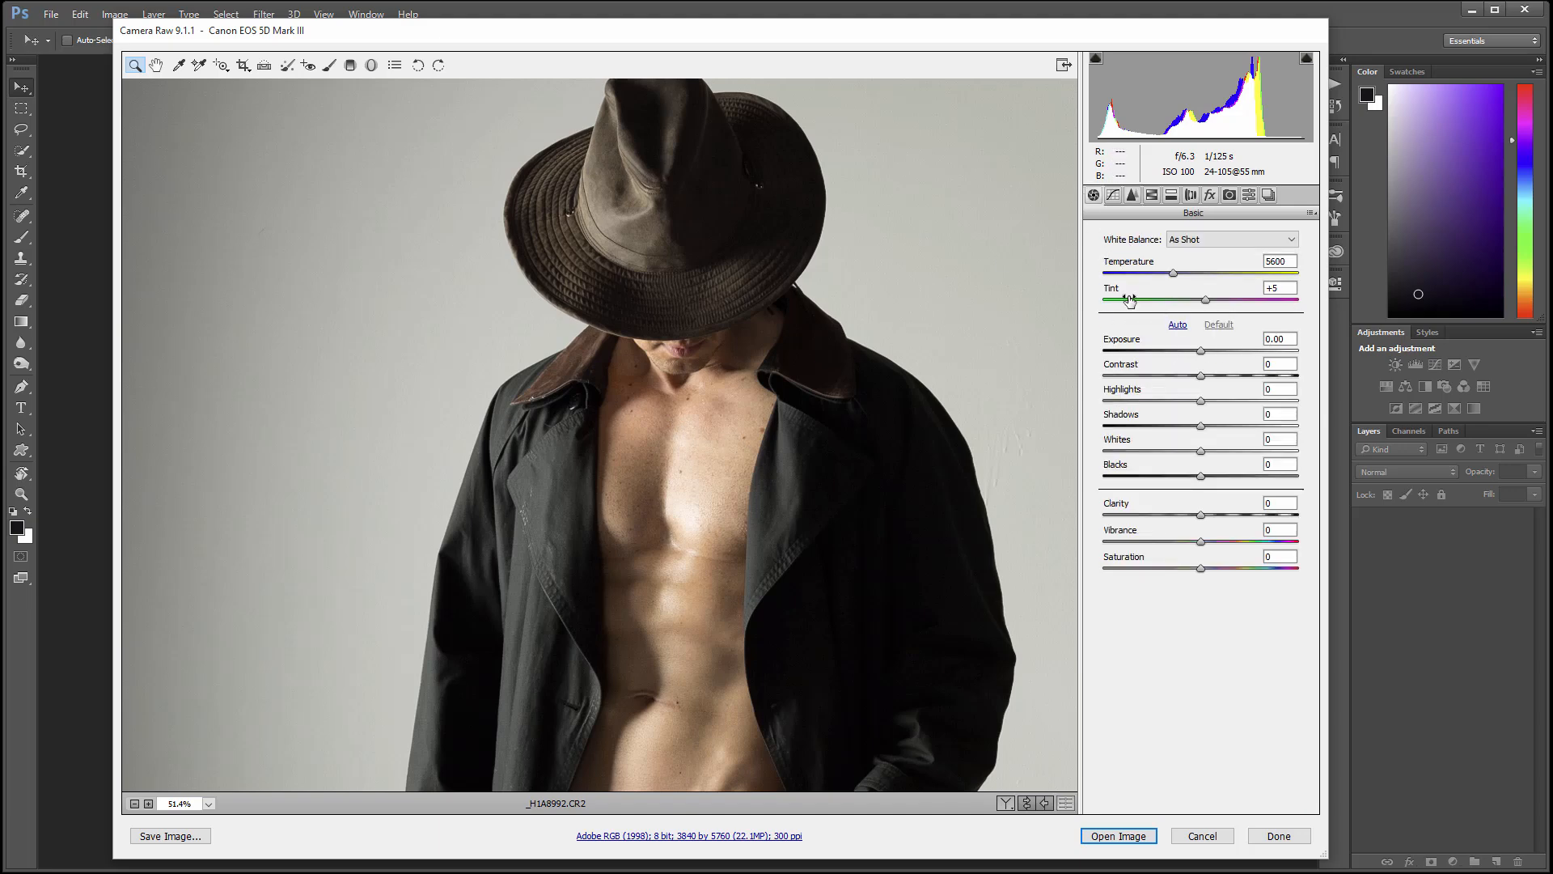
{"action": "left_click_drag", "start_coordinate": [1202, 402], "coordinate": [1163, 400]}
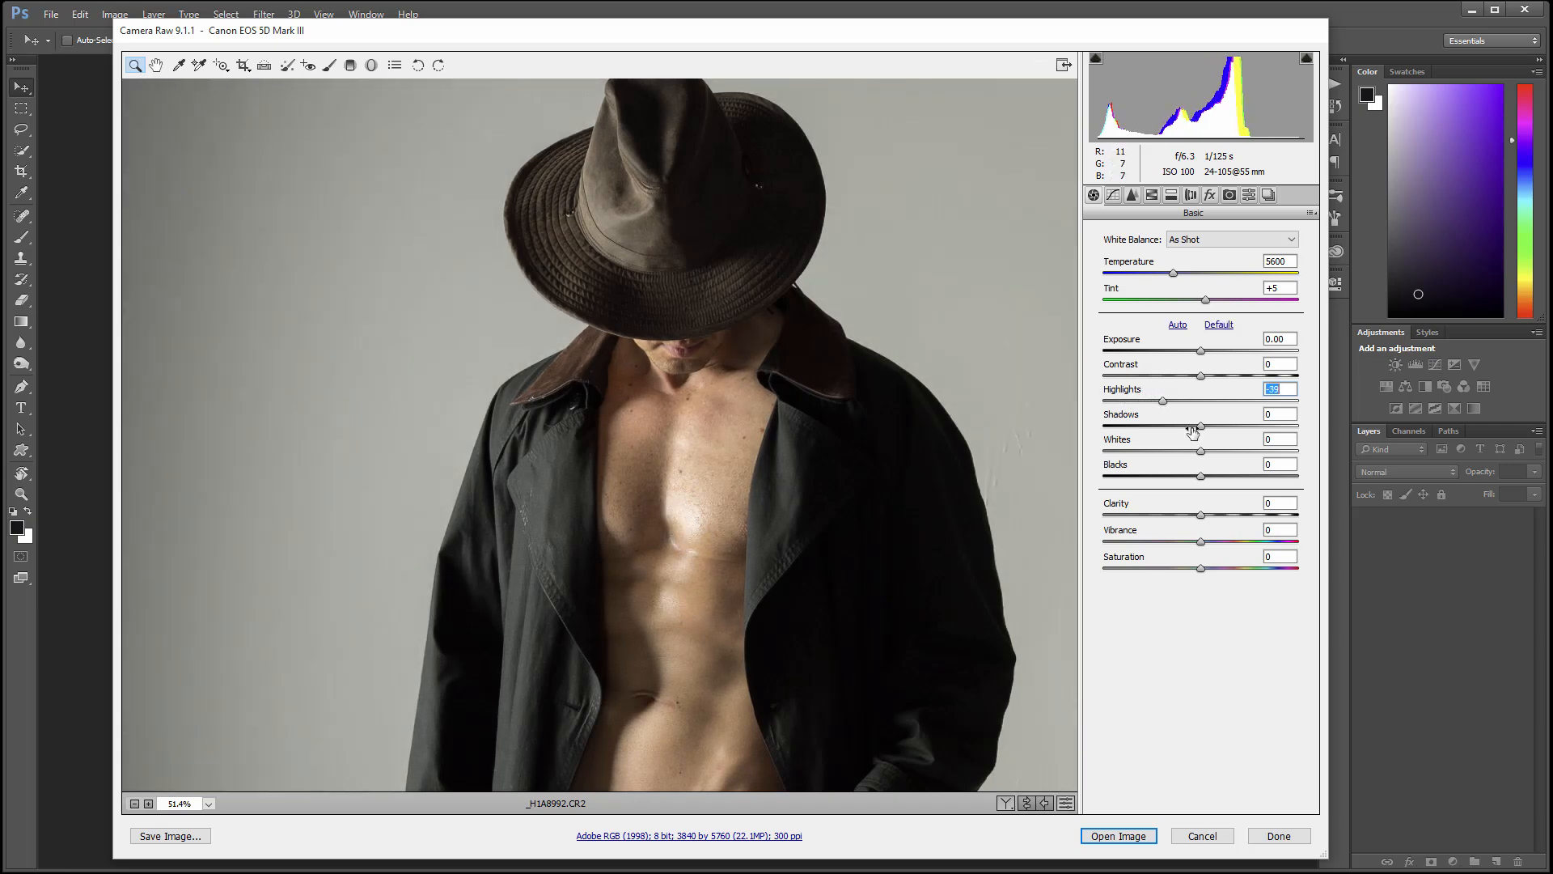
{"action": "mouse_move", "coordinate": [1157, 398]}
{"action": "left_mouse_down"}
{"action": "mouse_move", "coordinate": [1061, 396]}
{"action": "mouse_move", "coordinate": [1146, 402]}
{"action": "left_mouse_up"}
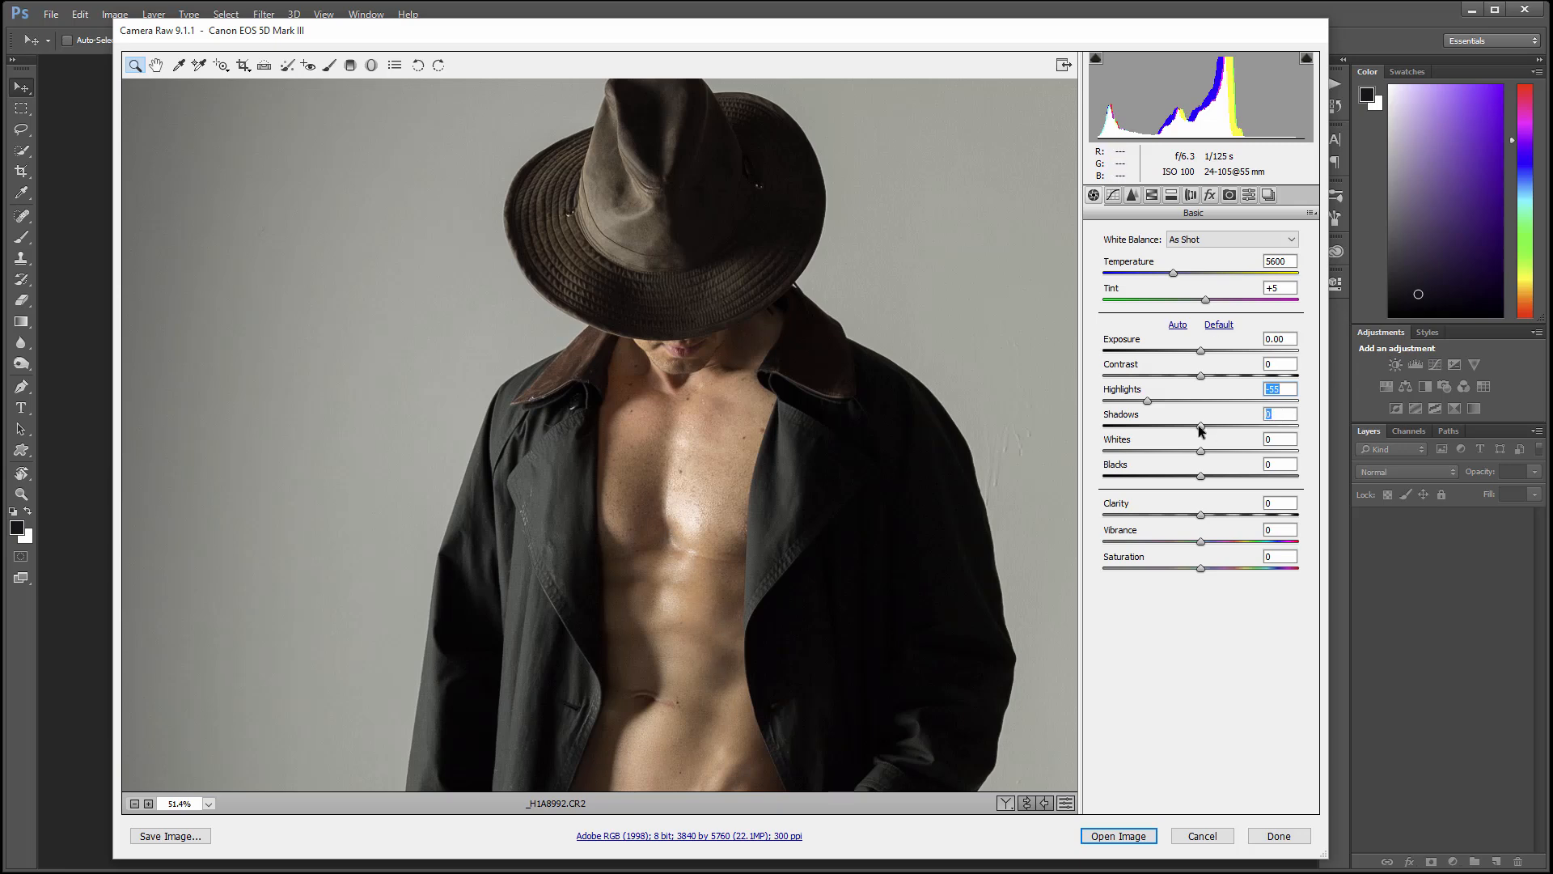
- Raise the Shadows to +40, checking the detail in the dark coat and jeans
{"action": "left_click_drag", "start_coordinate": [1200, 429], "coordinate": [1222, 424]}
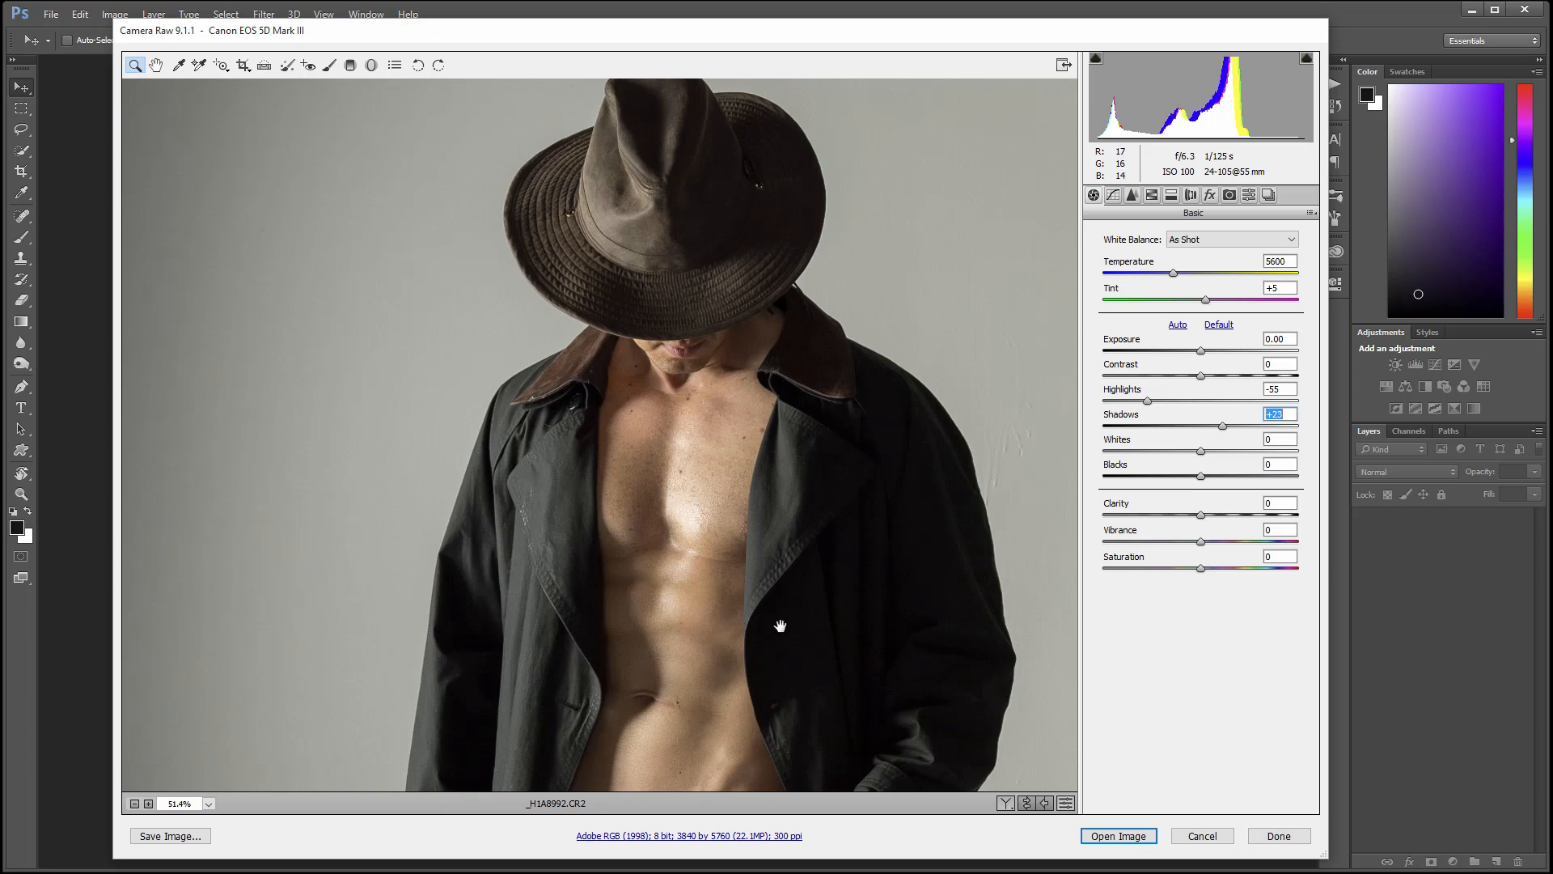
{"action": "left_click_drag", "start_coordinate": [780, 625], "coordinate": [774, 339]}
{"action": "left_click_drag", "start_coordinate": [774, 711], "coordinate": [883, 298]}
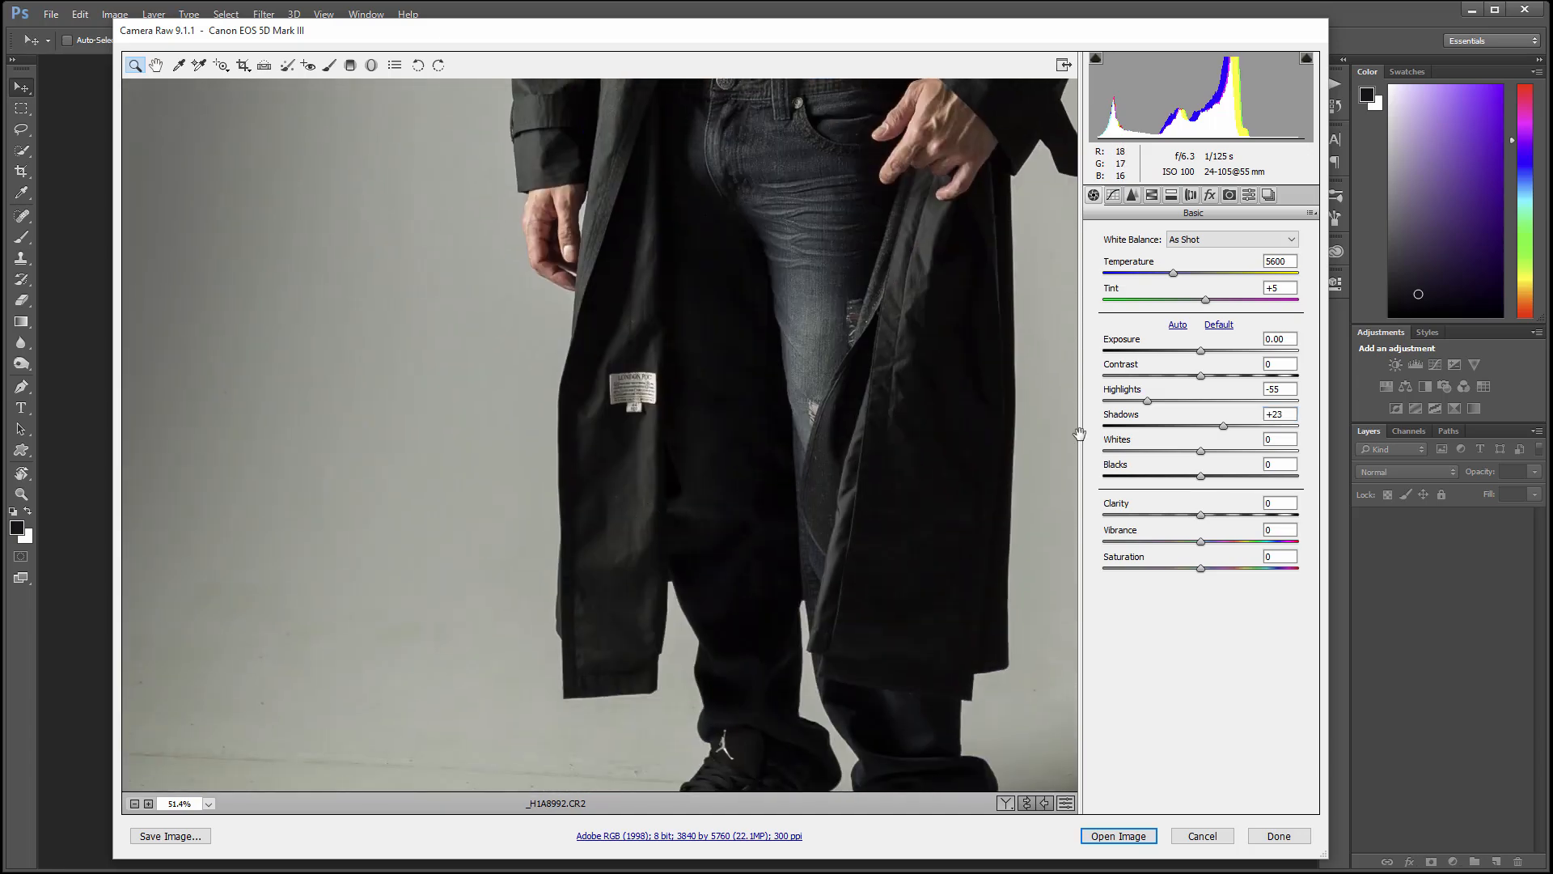
{"action": "left_click_drag", "start_coordinate": [1244, 424], "coordinate": [1303, 428]}
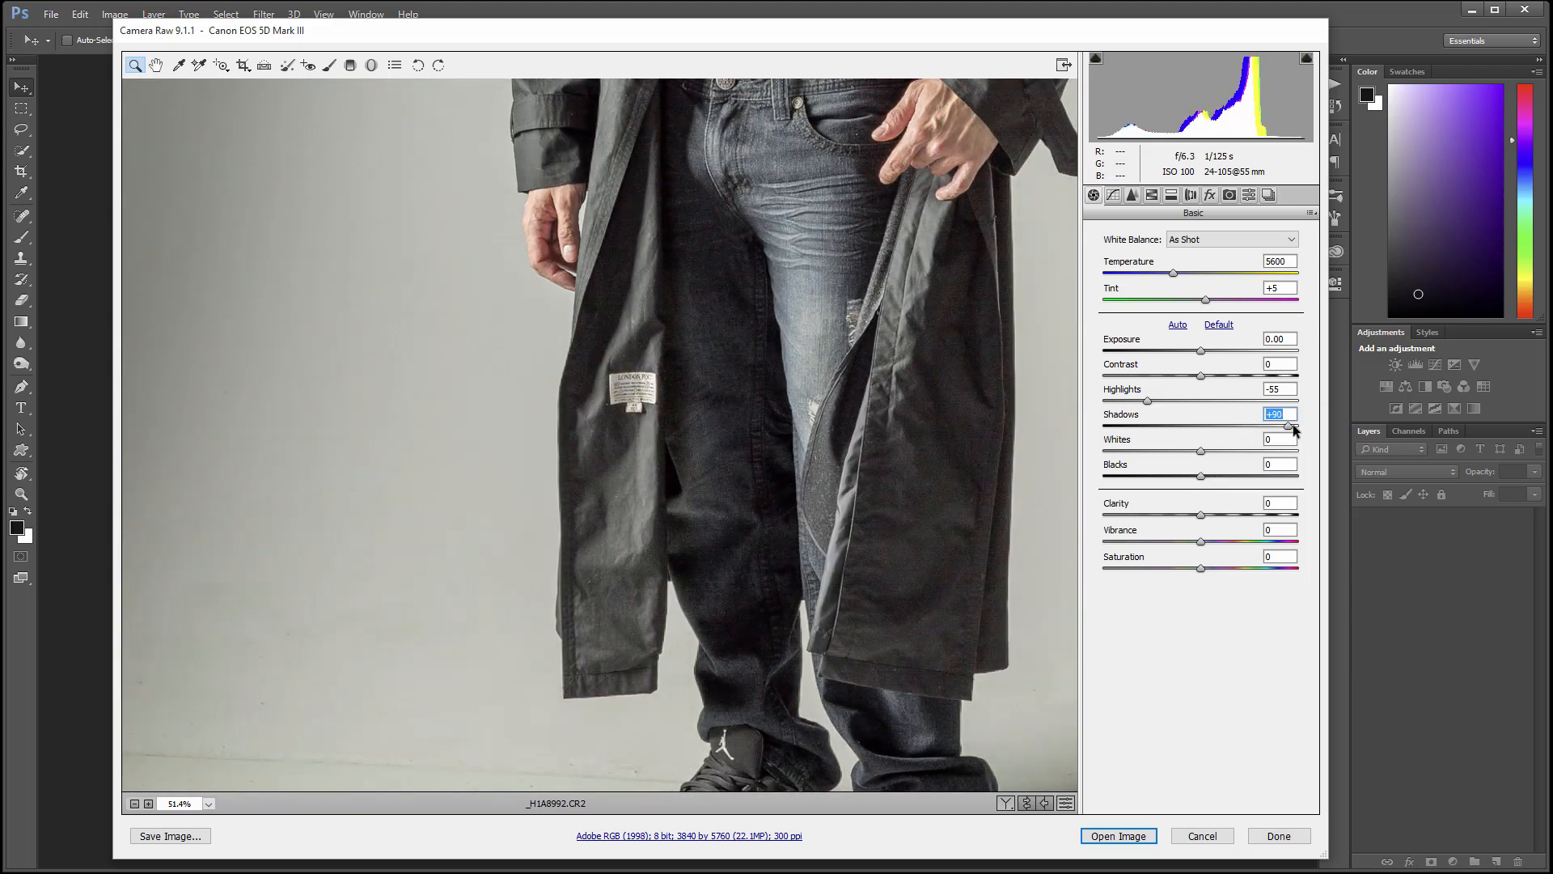
{"action": "left_click_drag", "start_coordinate": [1294, 431], "coordinate": [1240, 425]}
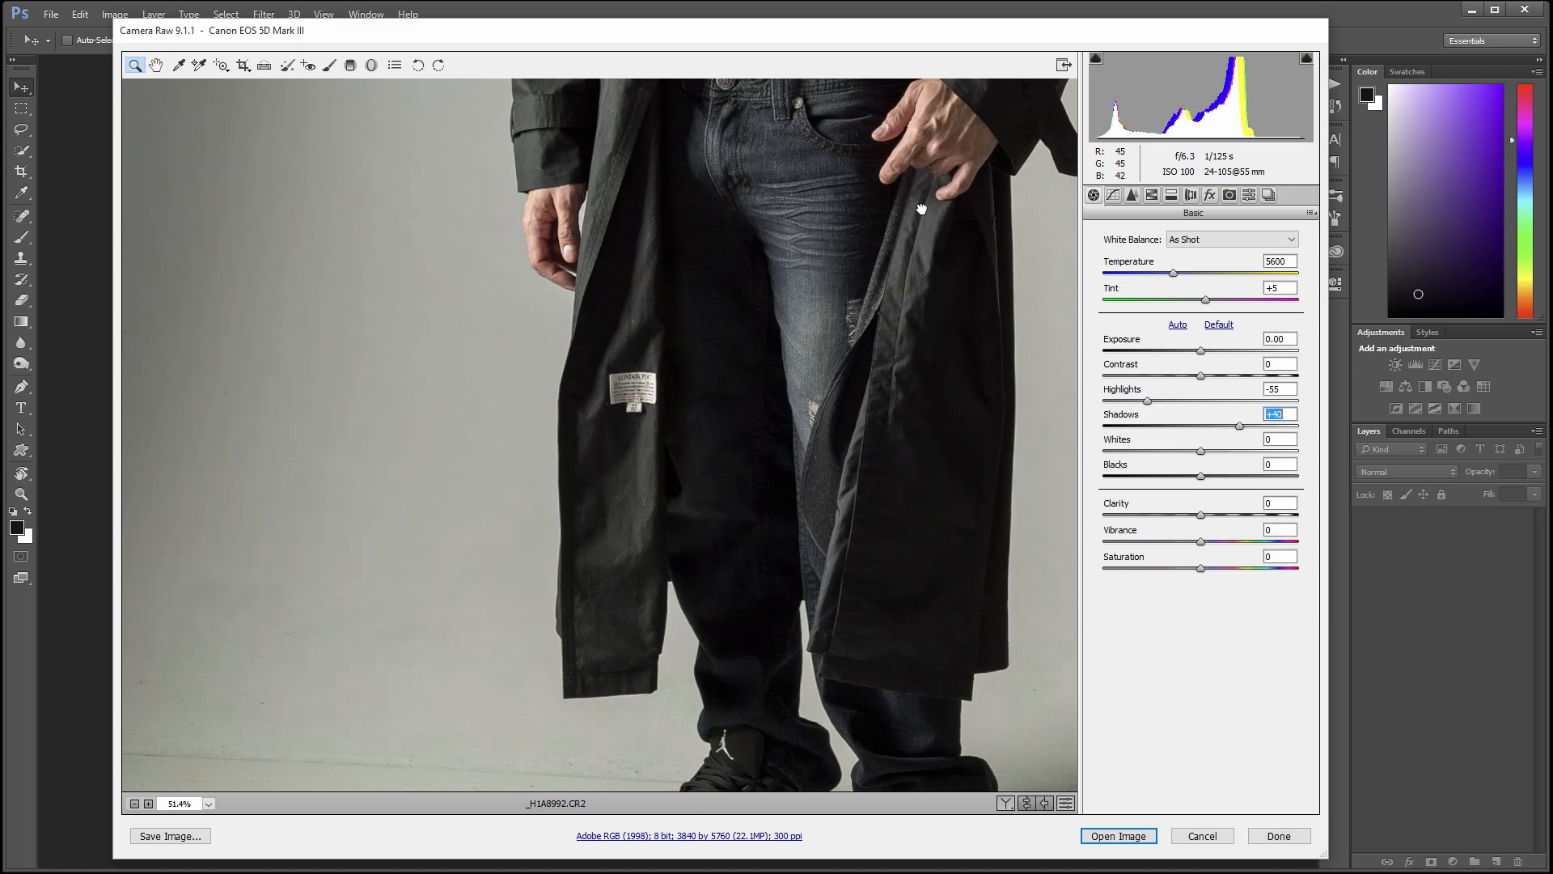
{"action": "left_click_drag", "start_coordinate": [921, 209], "coordinate": [875, 622]}
{"action": "left_click_drag", "start_coordinate": [812, 275], "coordinate": [798, 524]}
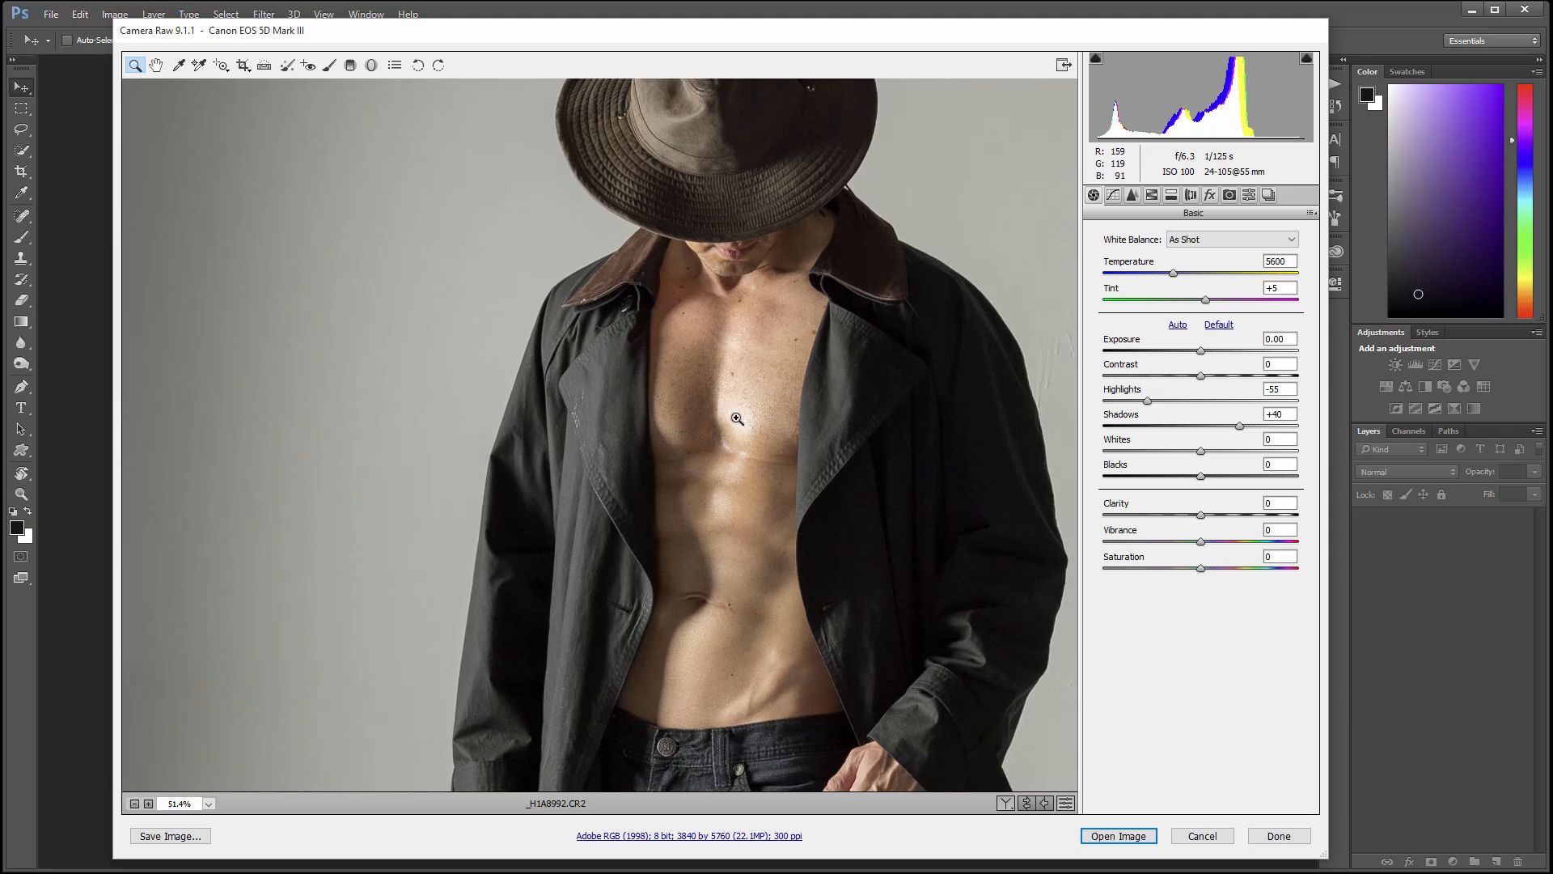
- Adjust the HSL luminance with Oranges at +29 and Yellows at -23 to tune the skin tones
{"action": "left_click", "coordinate": [1154, 197]}
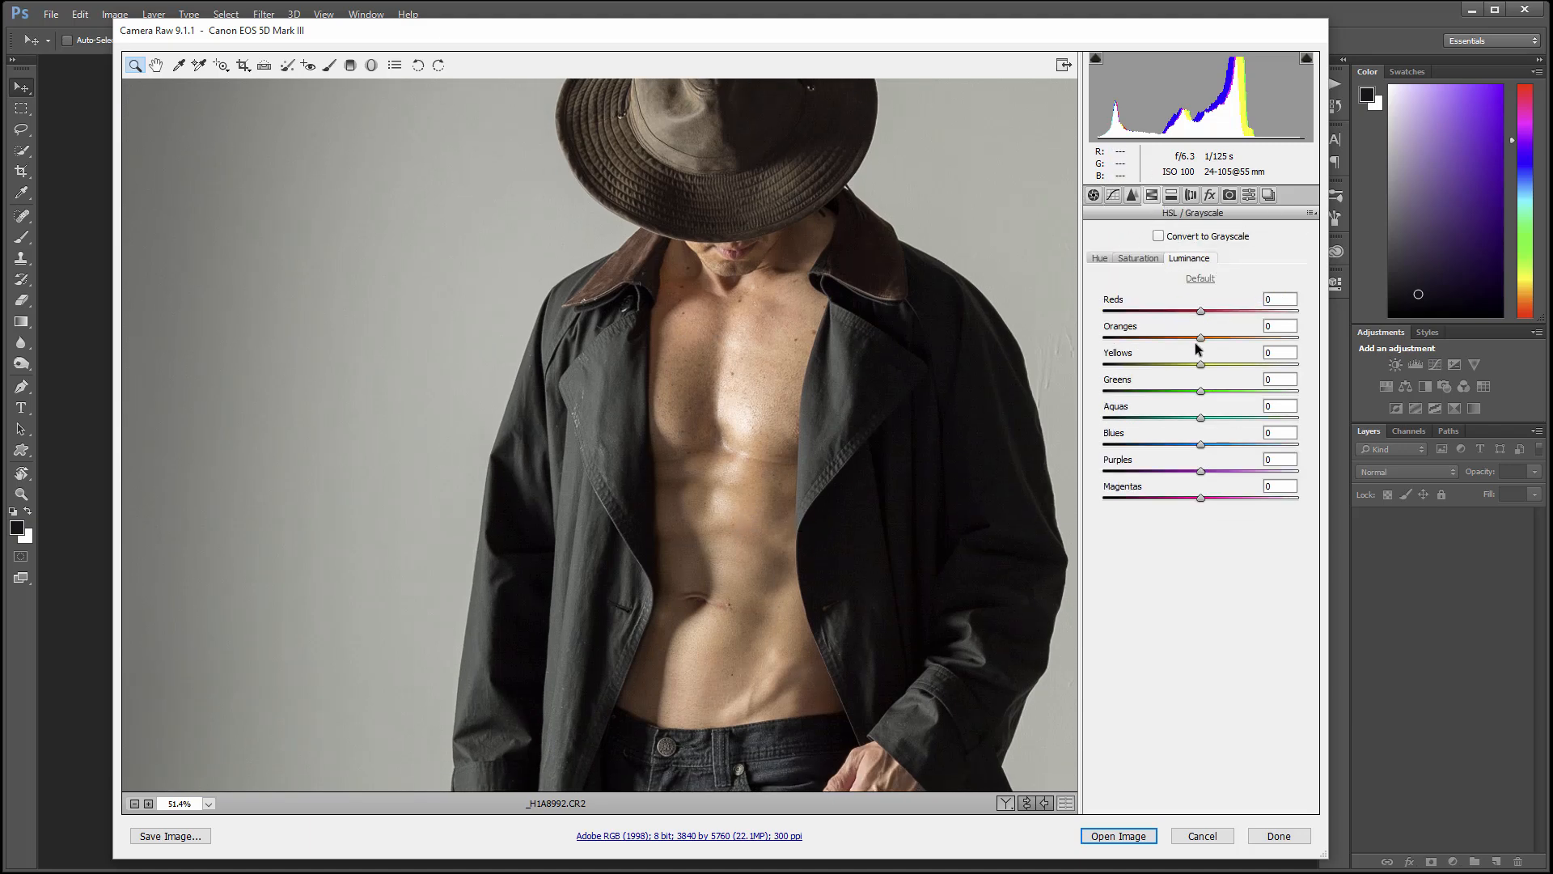
{"action": "mouse_move", "coordinate": [1200, 338]}
{"action": "left_mouse_down"}
{"action": "mouse_move", "coordinate": [1265, 374]}
{"action": "mouse_move", "coordinate": [1138, 372]}
{"action": "mouse_move", "coordinate": [1221, 337]}
{"action": "mouse_move", "coordinate": [1265, 339]}
{"action": "mouse_move", "coordinate": [1226, 338]}
{"action": "left_mouse_up"}
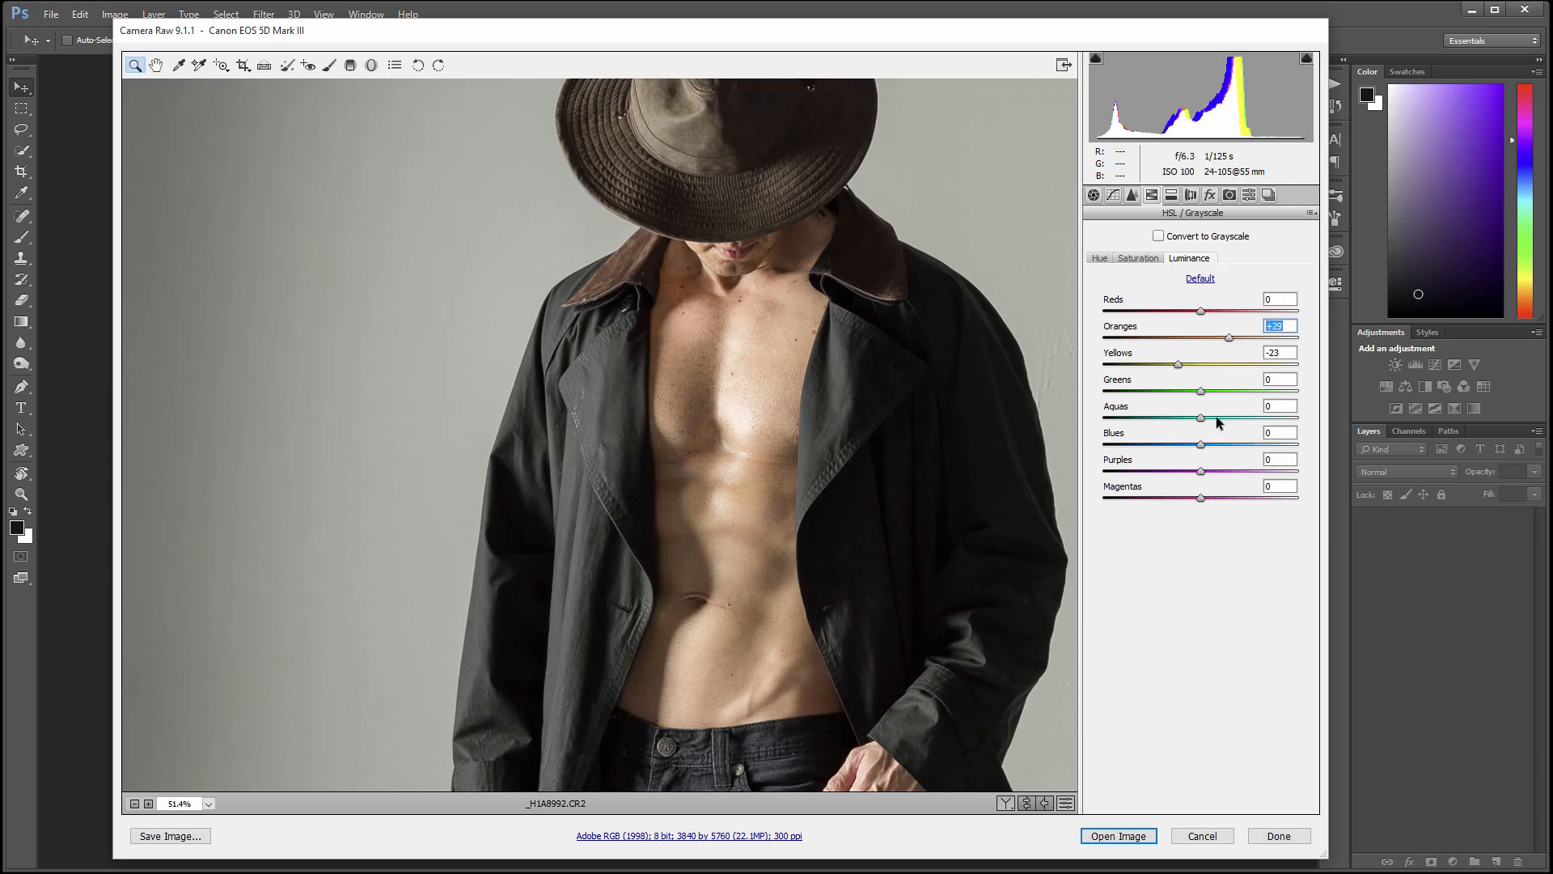
{"action": "left_click_drag", "start_coordinate": [807, 372], "coordinate": [767, 391]}
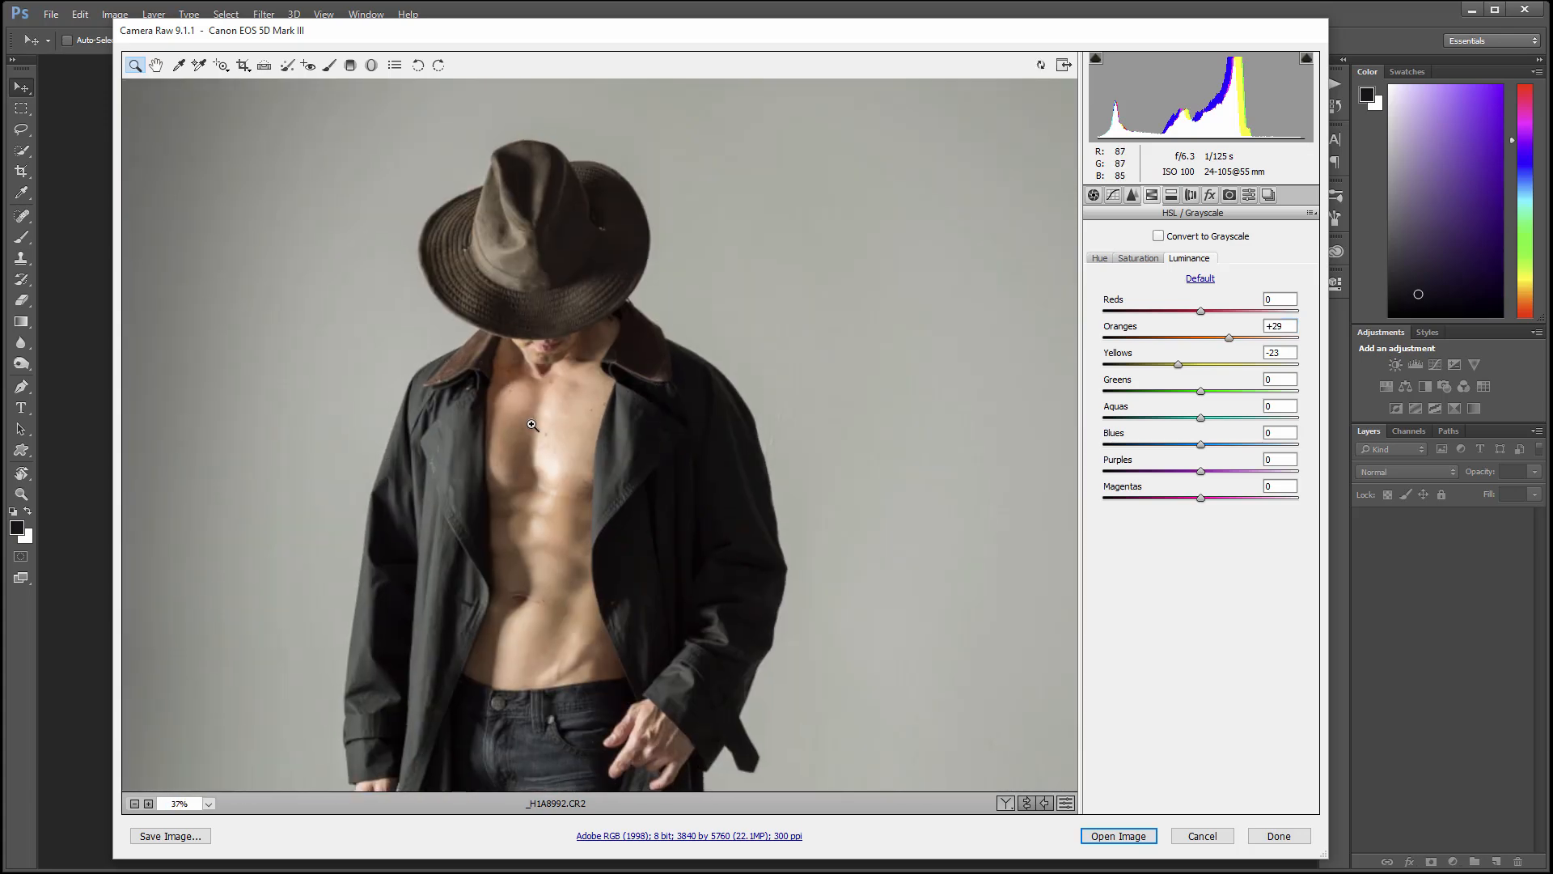
{"action": "left_click_drag", "start_coordinate": [580, 534], "coordinate": [789, 527]}
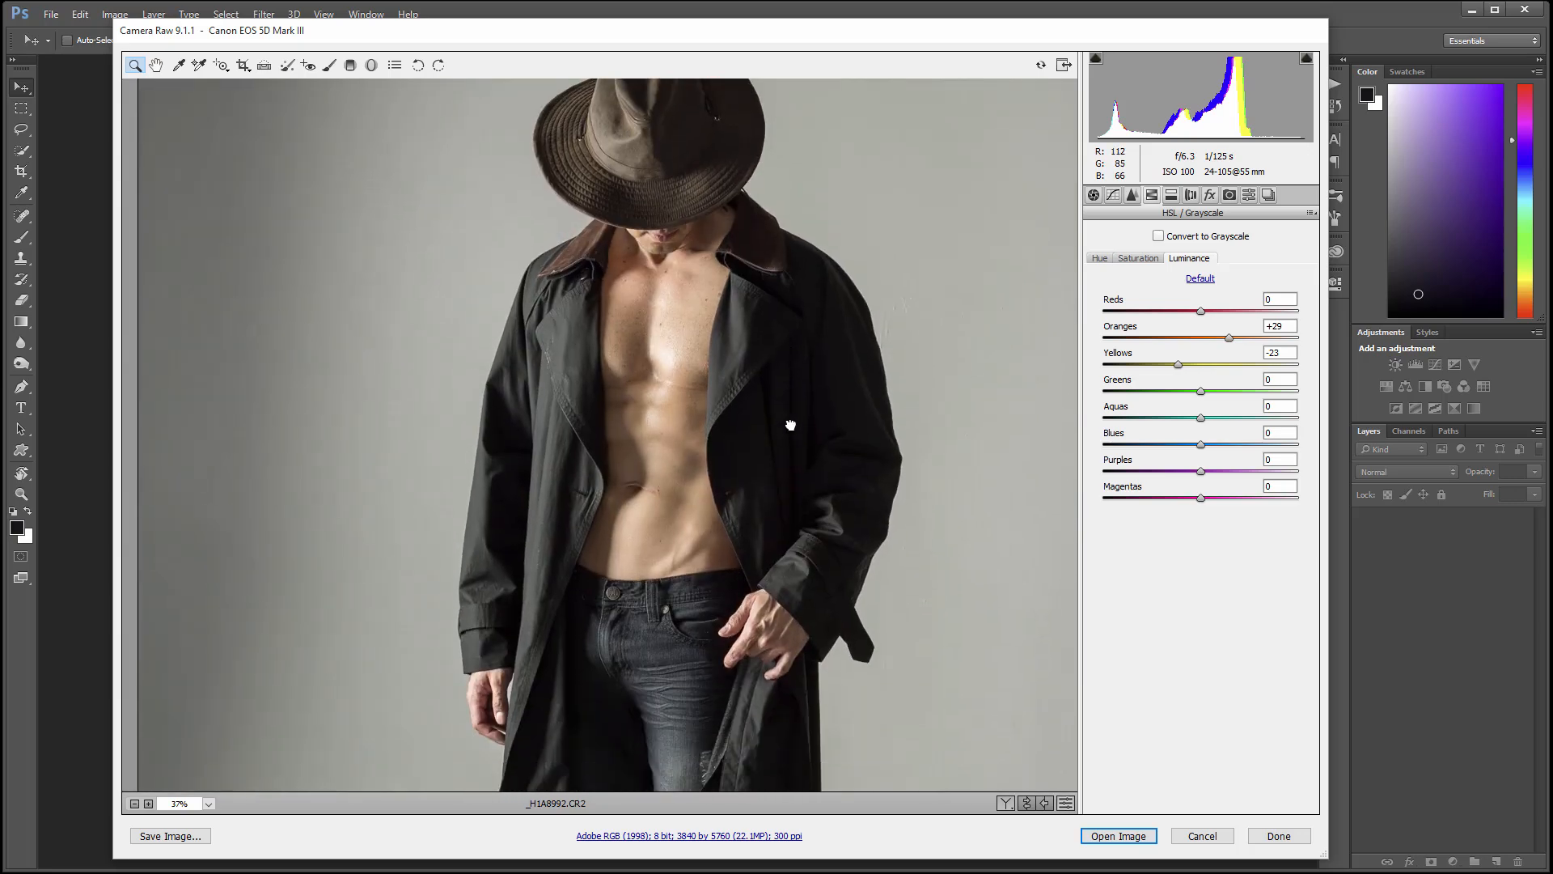
- Set the parametric tone curve to Lights -7 and Darks +8, and open the developed image in Photoshop
{"action": "left_click", "coordinate": [1115, 194]}
{"action": "mouse_move", "coordinate": [1202, 512]}
{"action": "left_mouse_down"}
{"action": "mouse_move", "coordinate": [1215, 533]}
{"action": "mouse_move", "coordinate": [1180, 538]}
{"action": "mouse_move", "coordinate": [1214, 536]}
{"action": "left_mouse_up"}
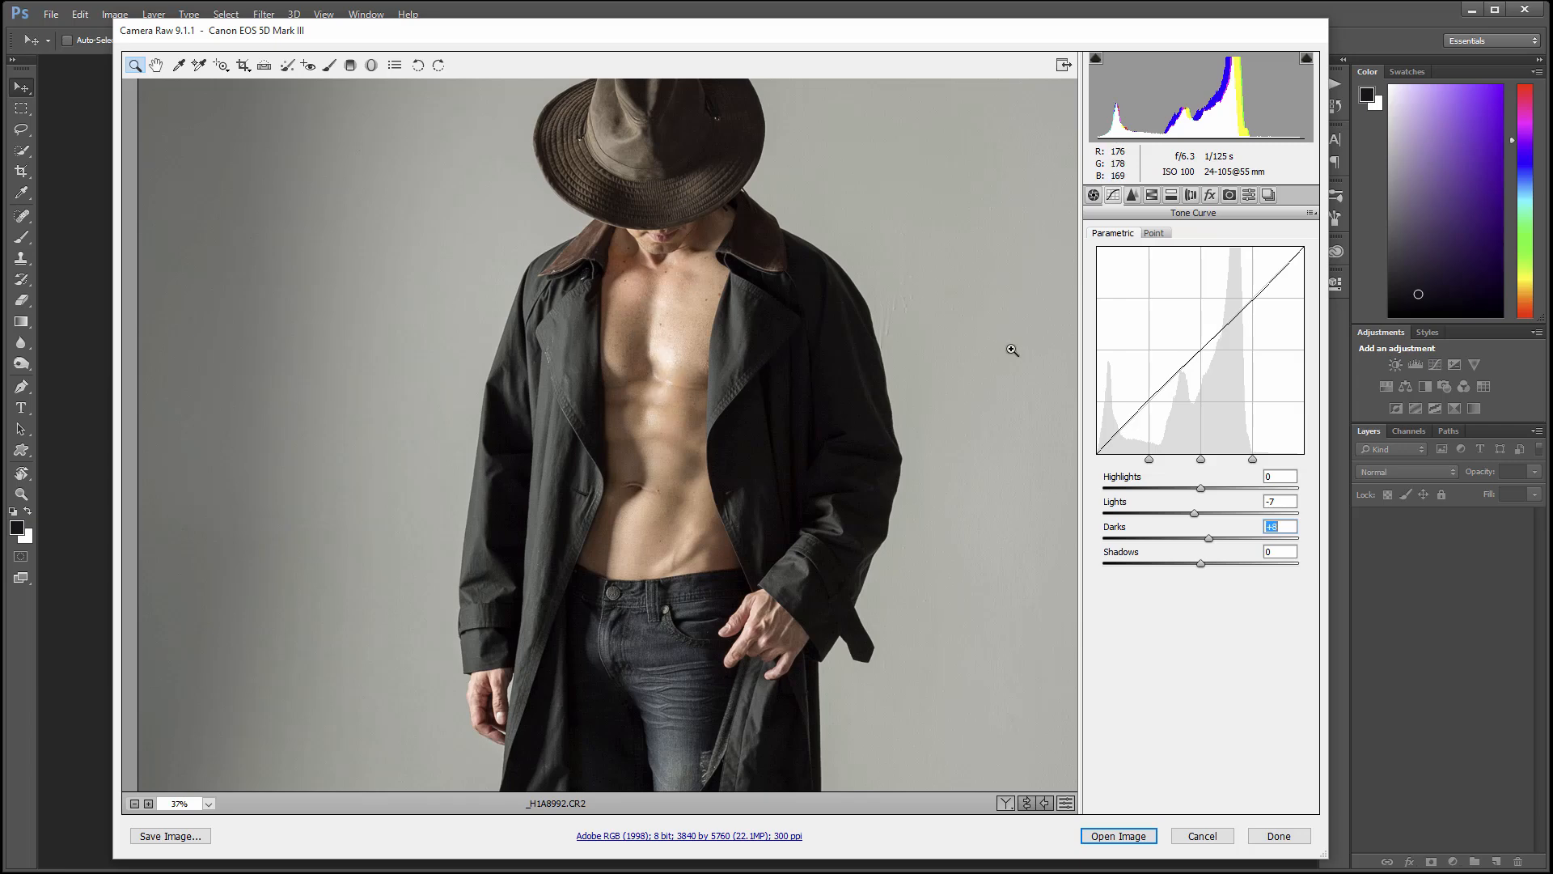
{"action": "left_click", "coordinate": [1136, 842]}
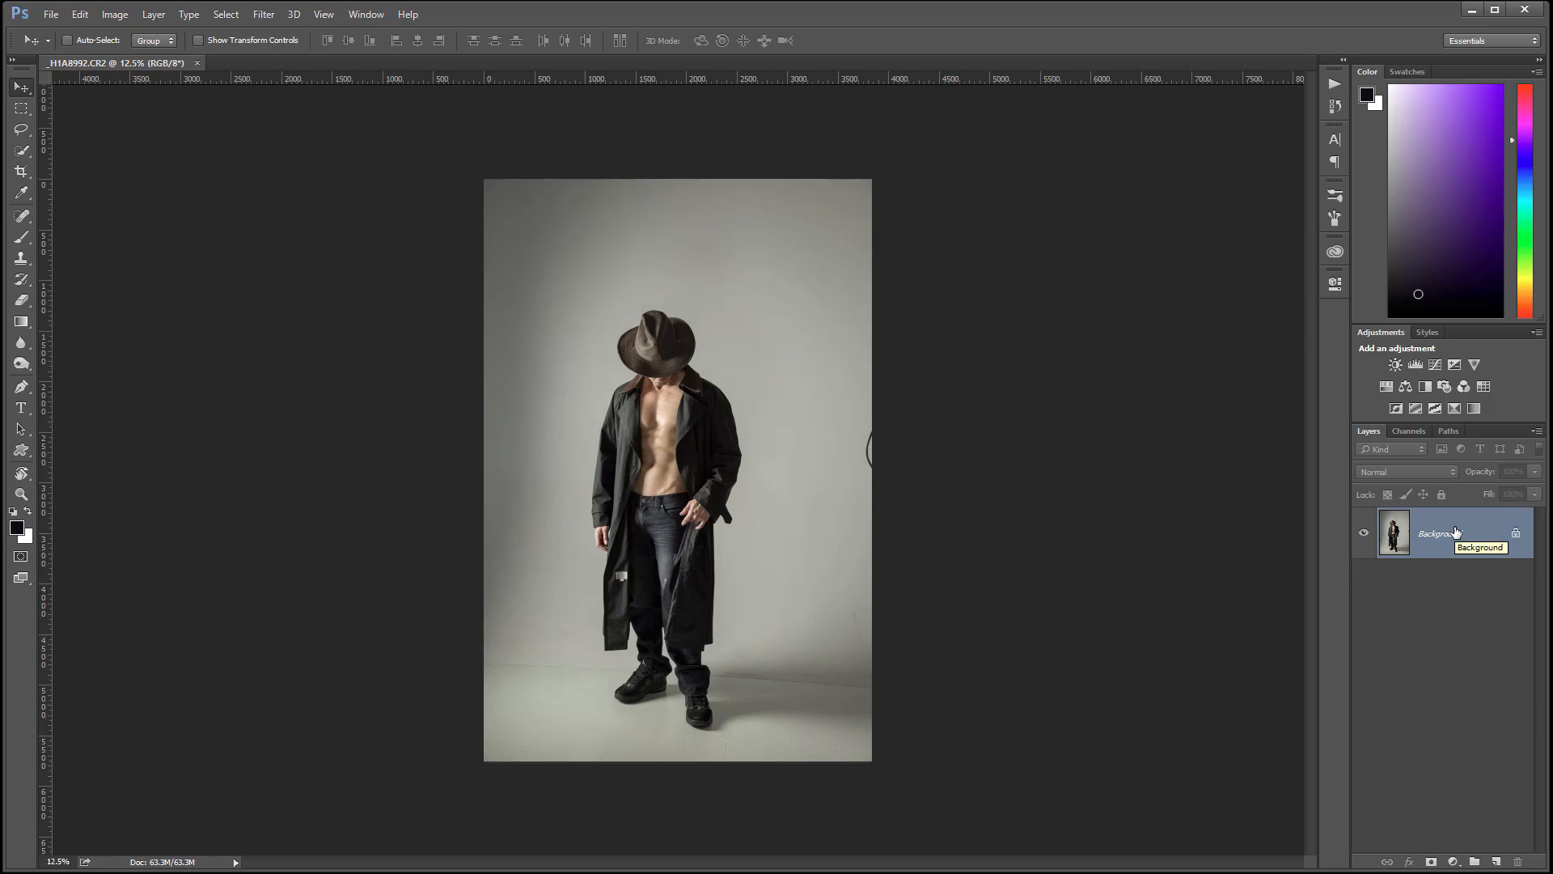
- Crop the photo around the full figure to about 2592 px wide, deleting the cropped pixels, and duplicate the background layer
{"action": "left_click", "coordinate": [21, 173]}
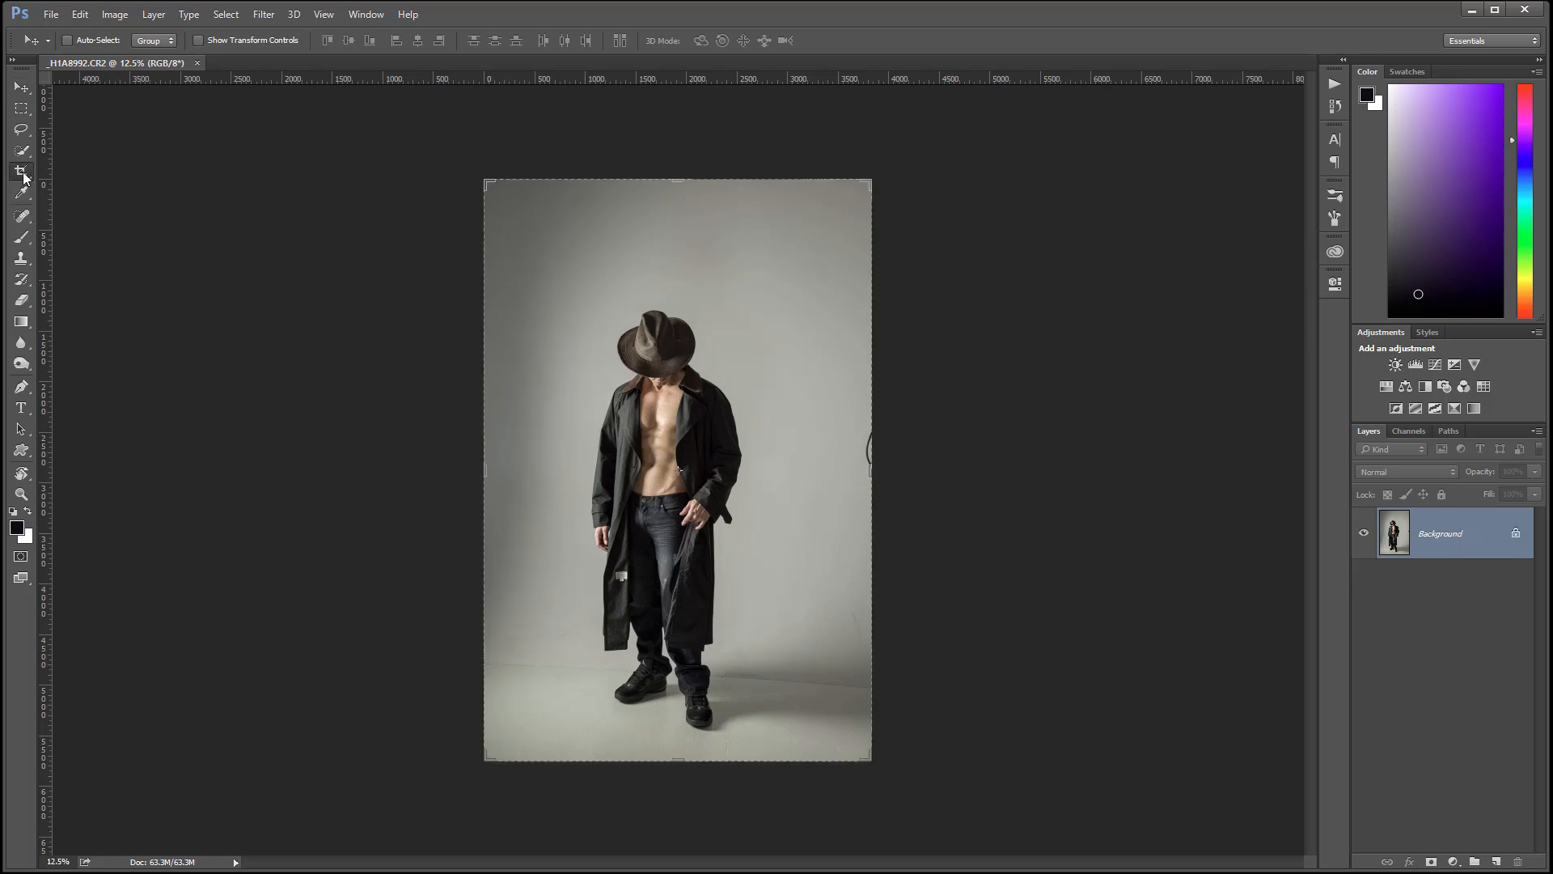
{"action": "left_click_drag", "start_coordinate": [678, 180], "coordinate": [680, 223]}
{"action": "mouse_move", "coordinate": [870, 469]}
{"action": "left_mouse_down"}
{"action": "mouse_move", "coordinate": [820, 467]}
{"action": "mouse_move", "coordinate": [866, 468]}
{"action": "left_mouse_up"}
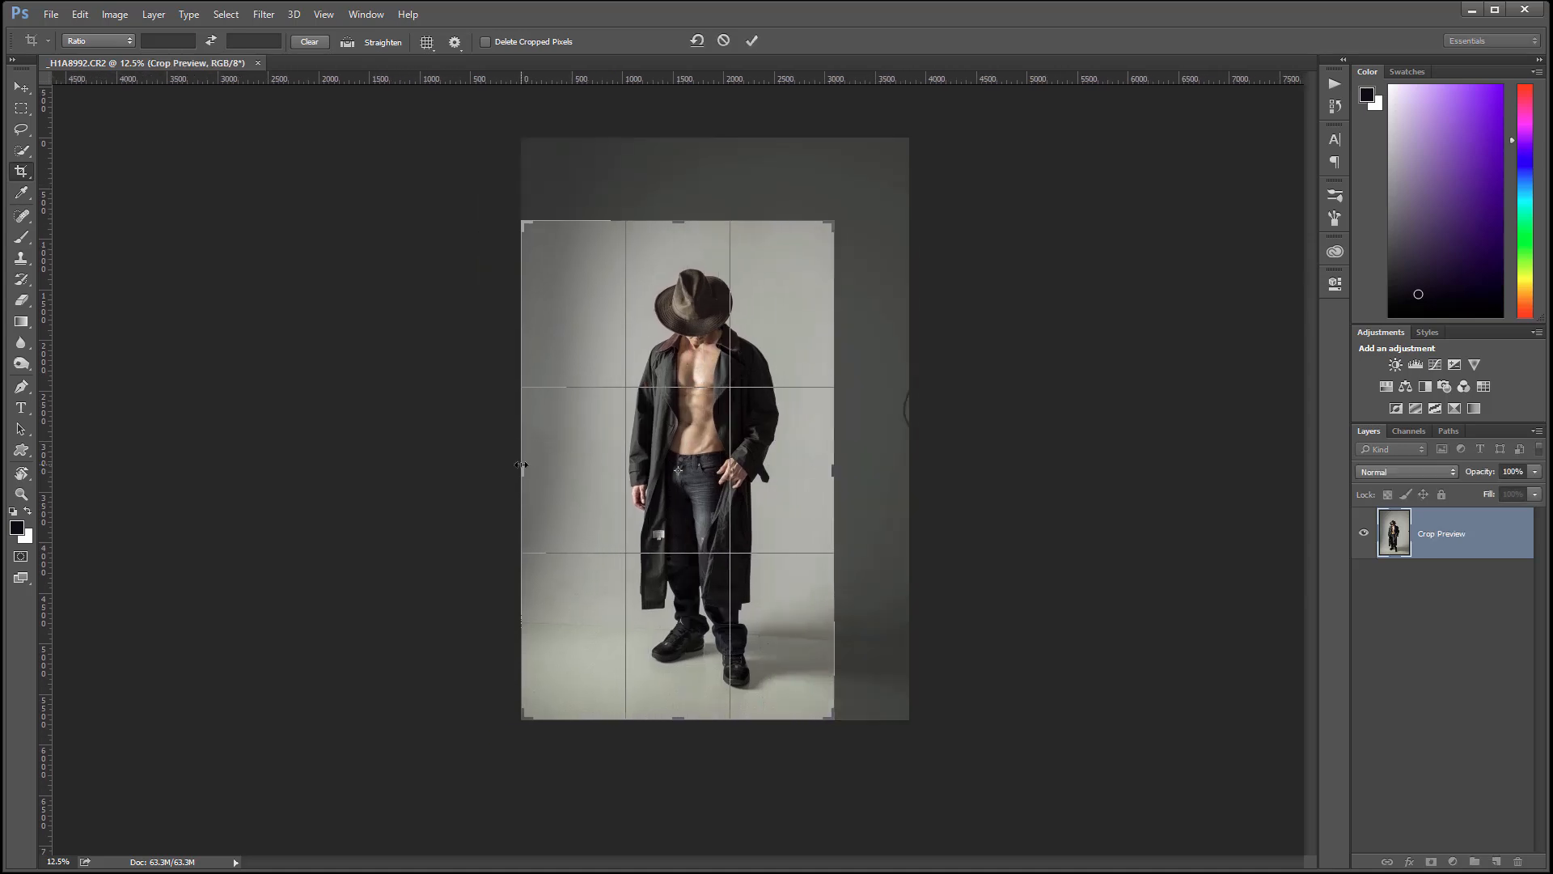
{"action": "mouse_move", "coordinate": [521, 464]}
{"action": "left_mouse_down"}
{"action": "mouse_move", "coordinate": [550, 449]}
{"action": "mouse_move", "coordinate": [550, 468]}
{"action": "left_mouse_up"}
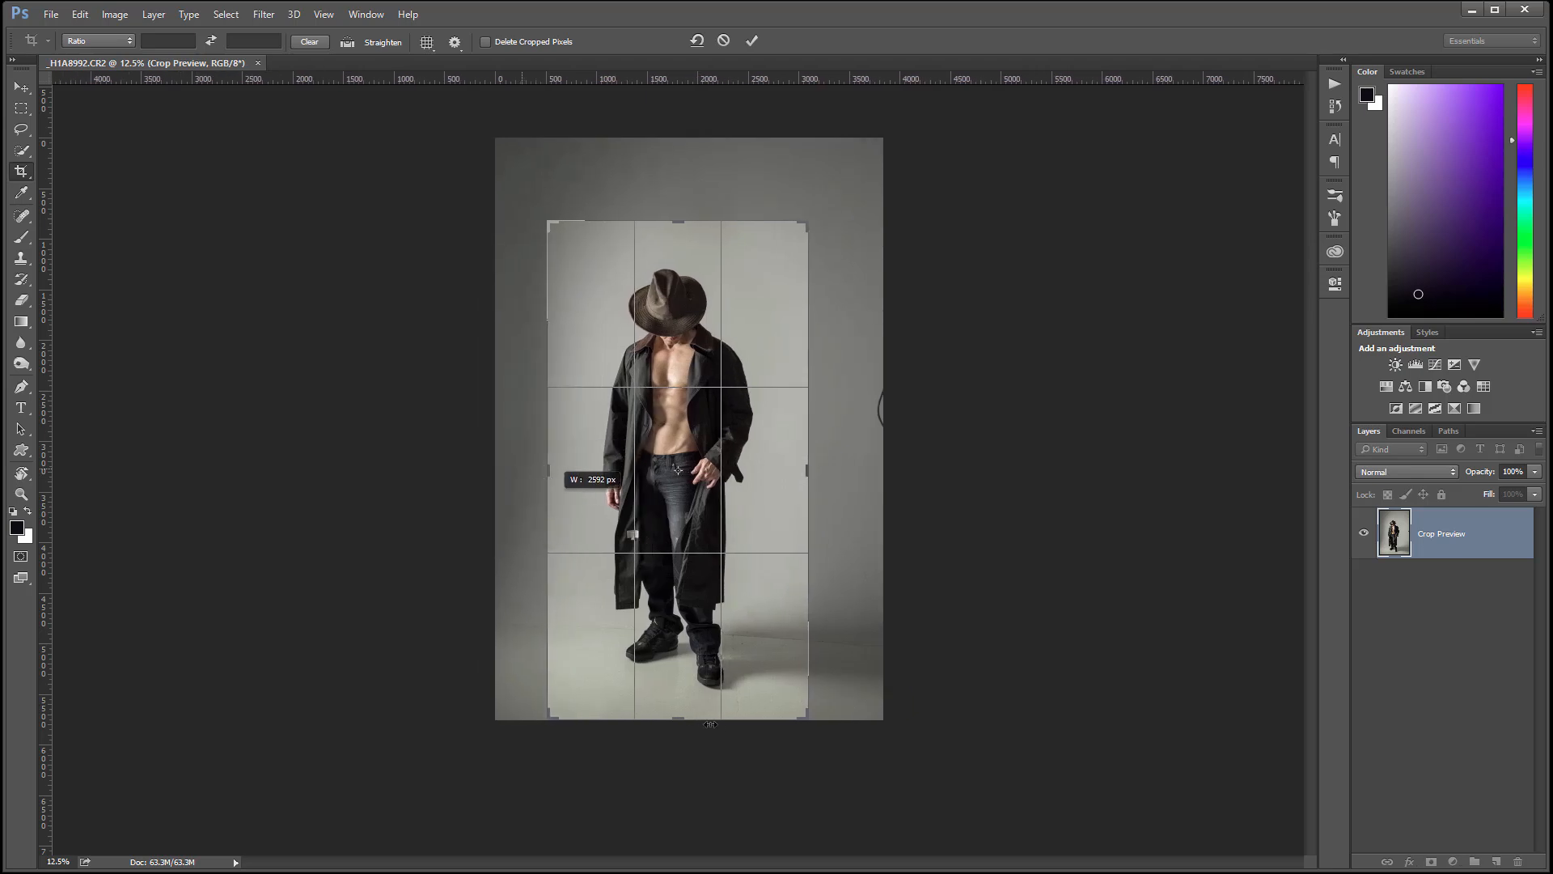
{"action": "left_click_drag", "start_coordinate": [683, 723], "coordinate": [687, 708]}
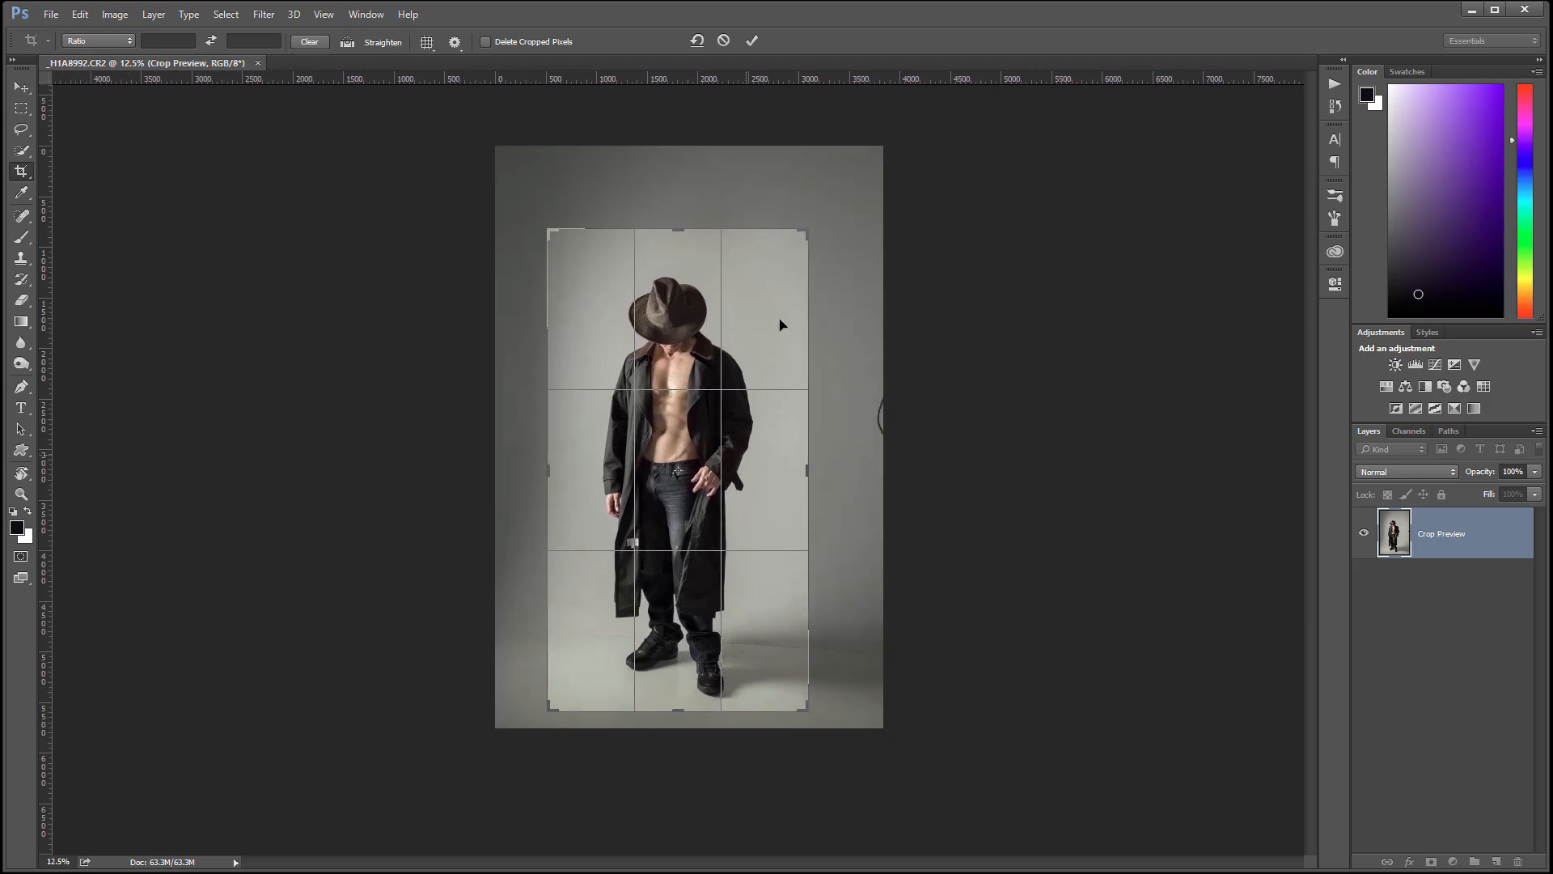
{"action": "left_click", "coordinate": [486, 42]}
{"action": "key", "text": "Return"}
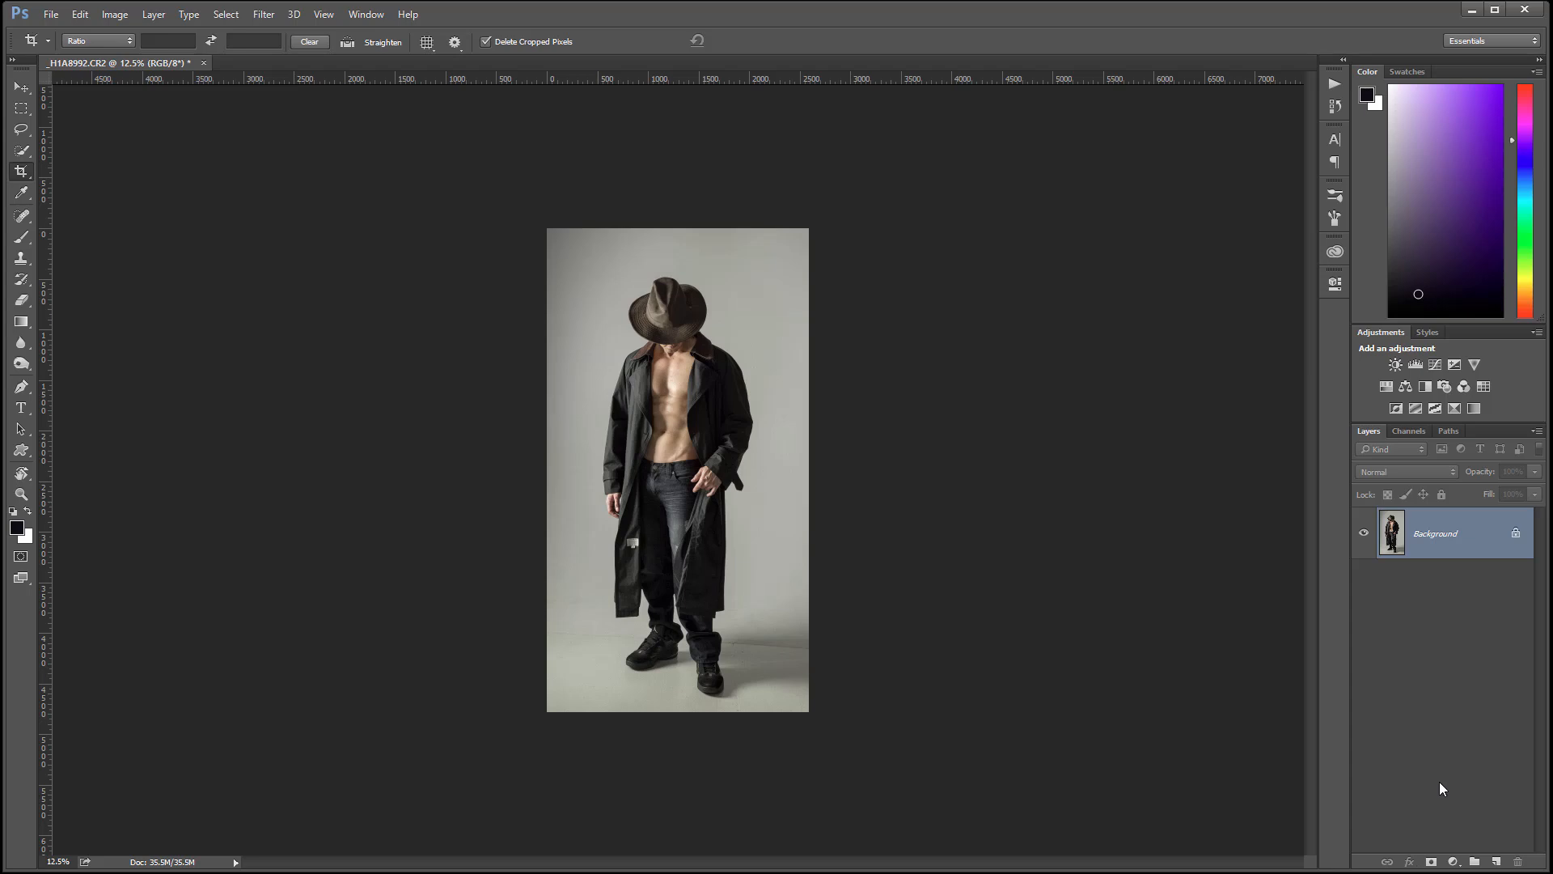
{"action": "key", "text": "ctrl+j"}
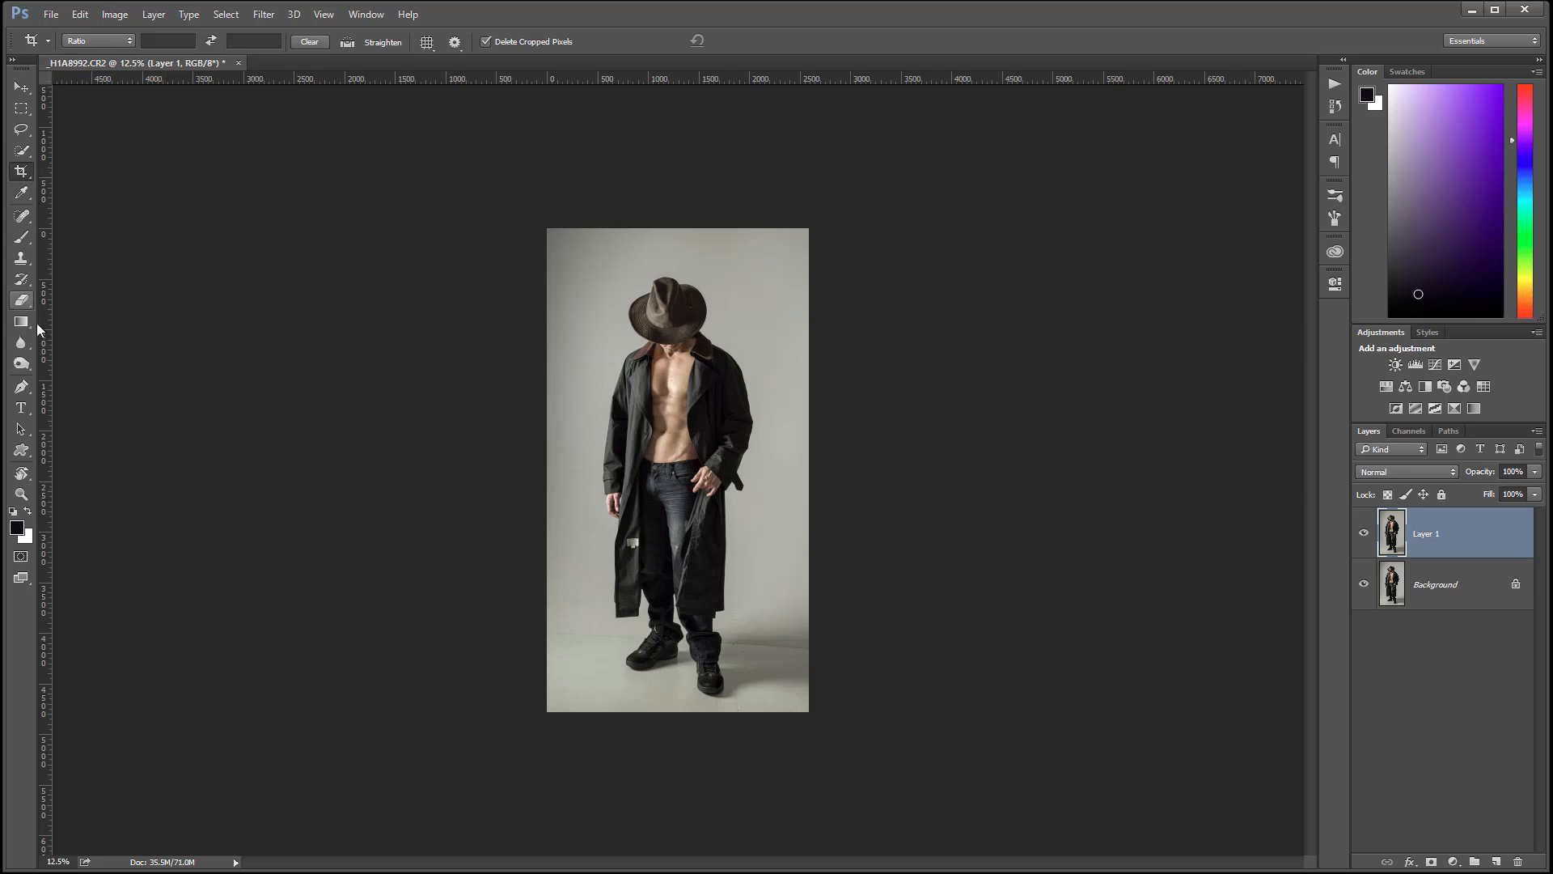
- Start a Pen tool path on the outer left edge of the hat brim and trace it downward with curved anchor points
{"action": "left_click", "coordinate": [21, 386]}
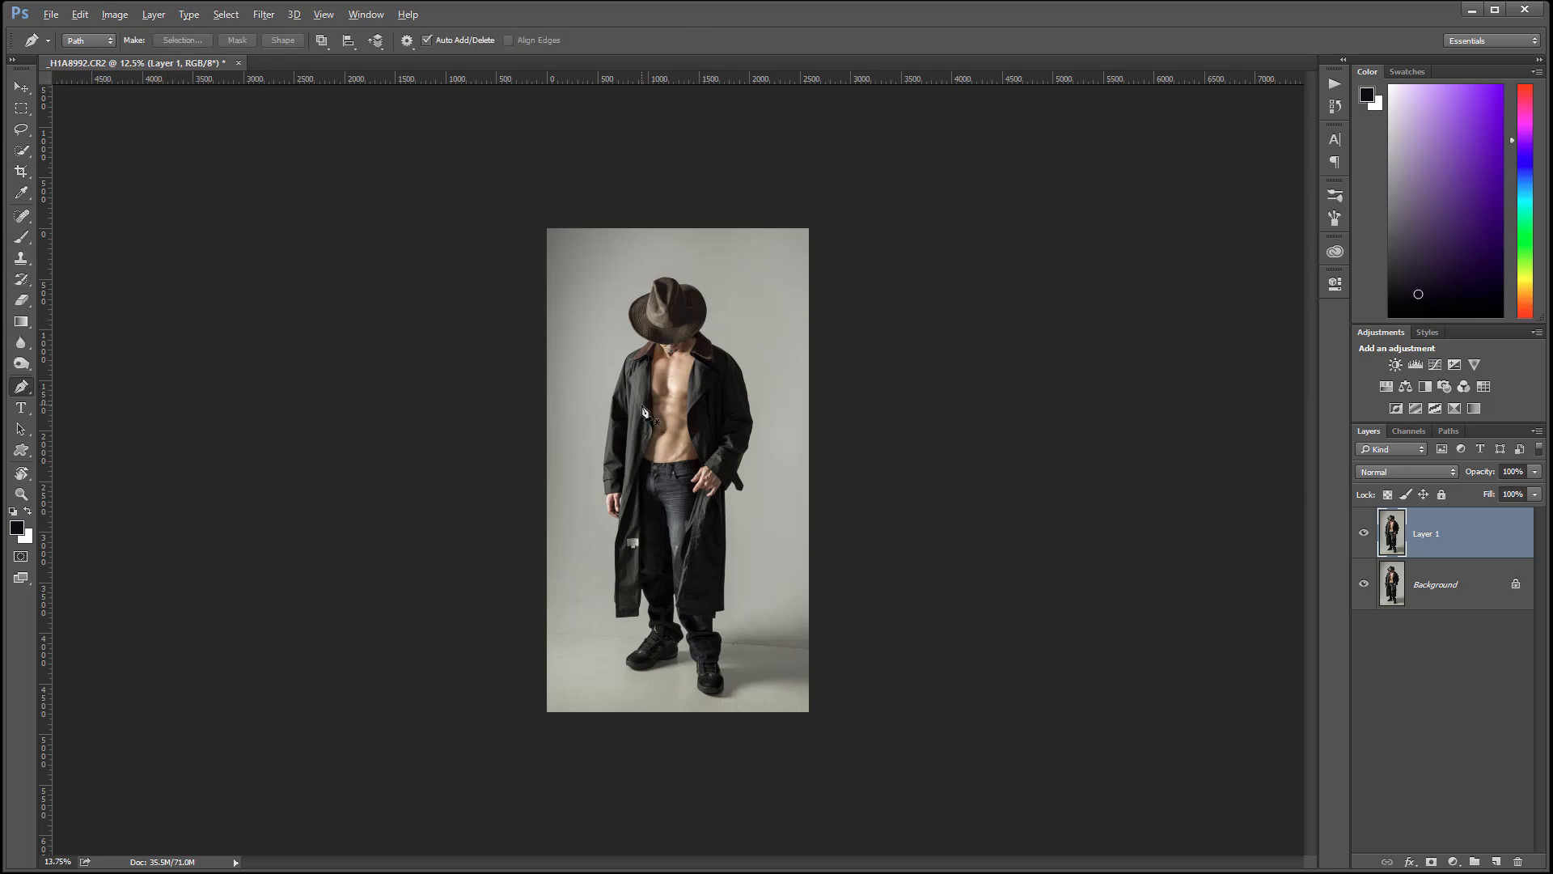
{"action": "scroll", "coordinate": [645, 411], "scroll_direction": "up", "scroll_amount": 3}
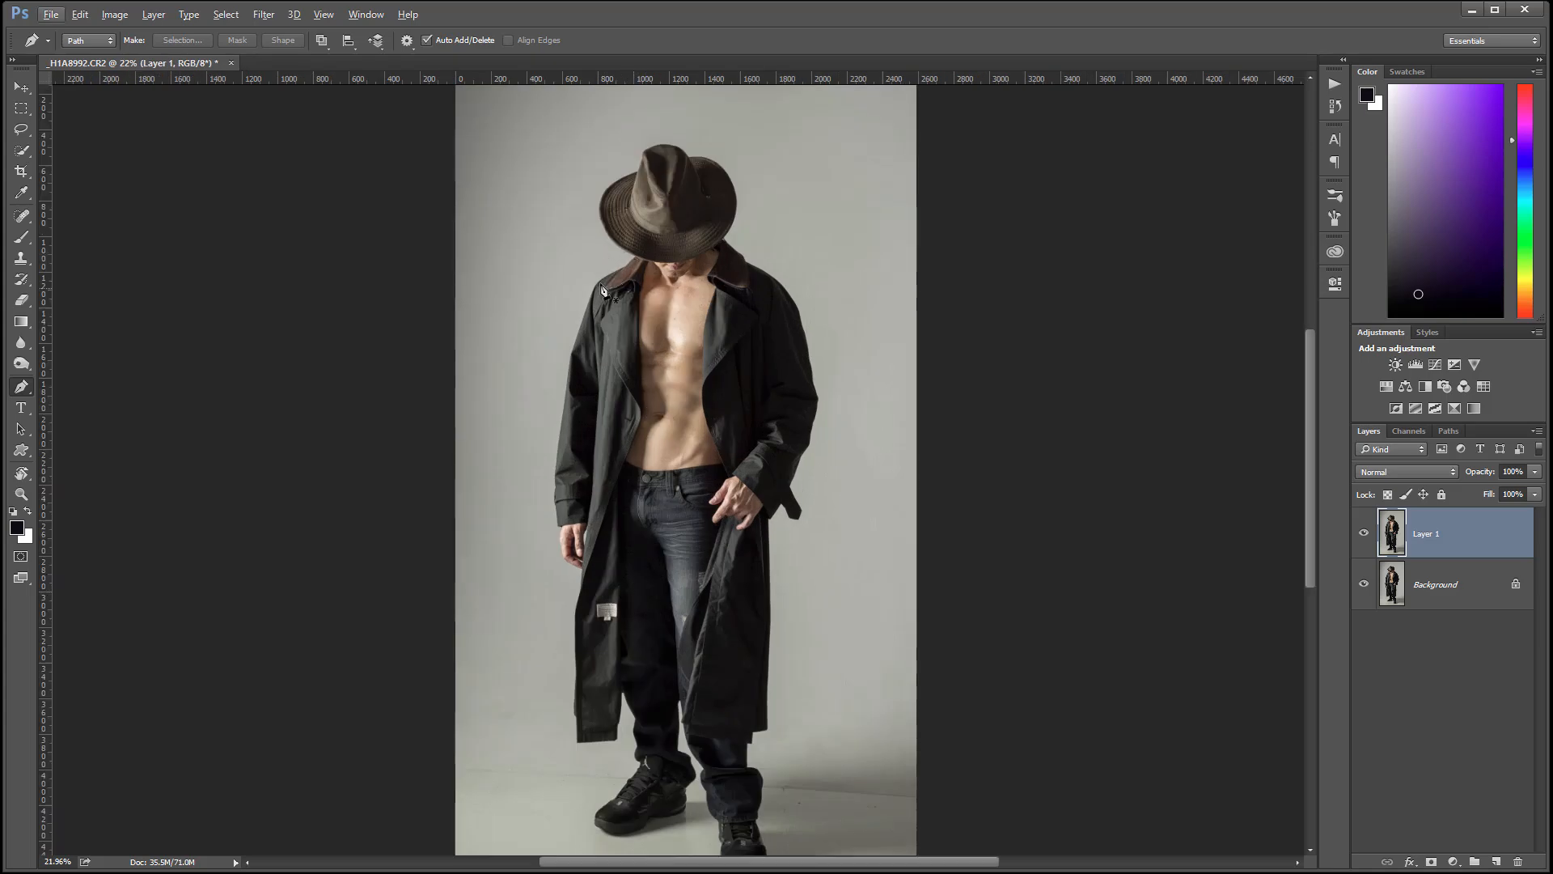
{"action": "scroll", "coordinate": [602, 290], "scroll_direction": "up", "scroll_amount": 4}
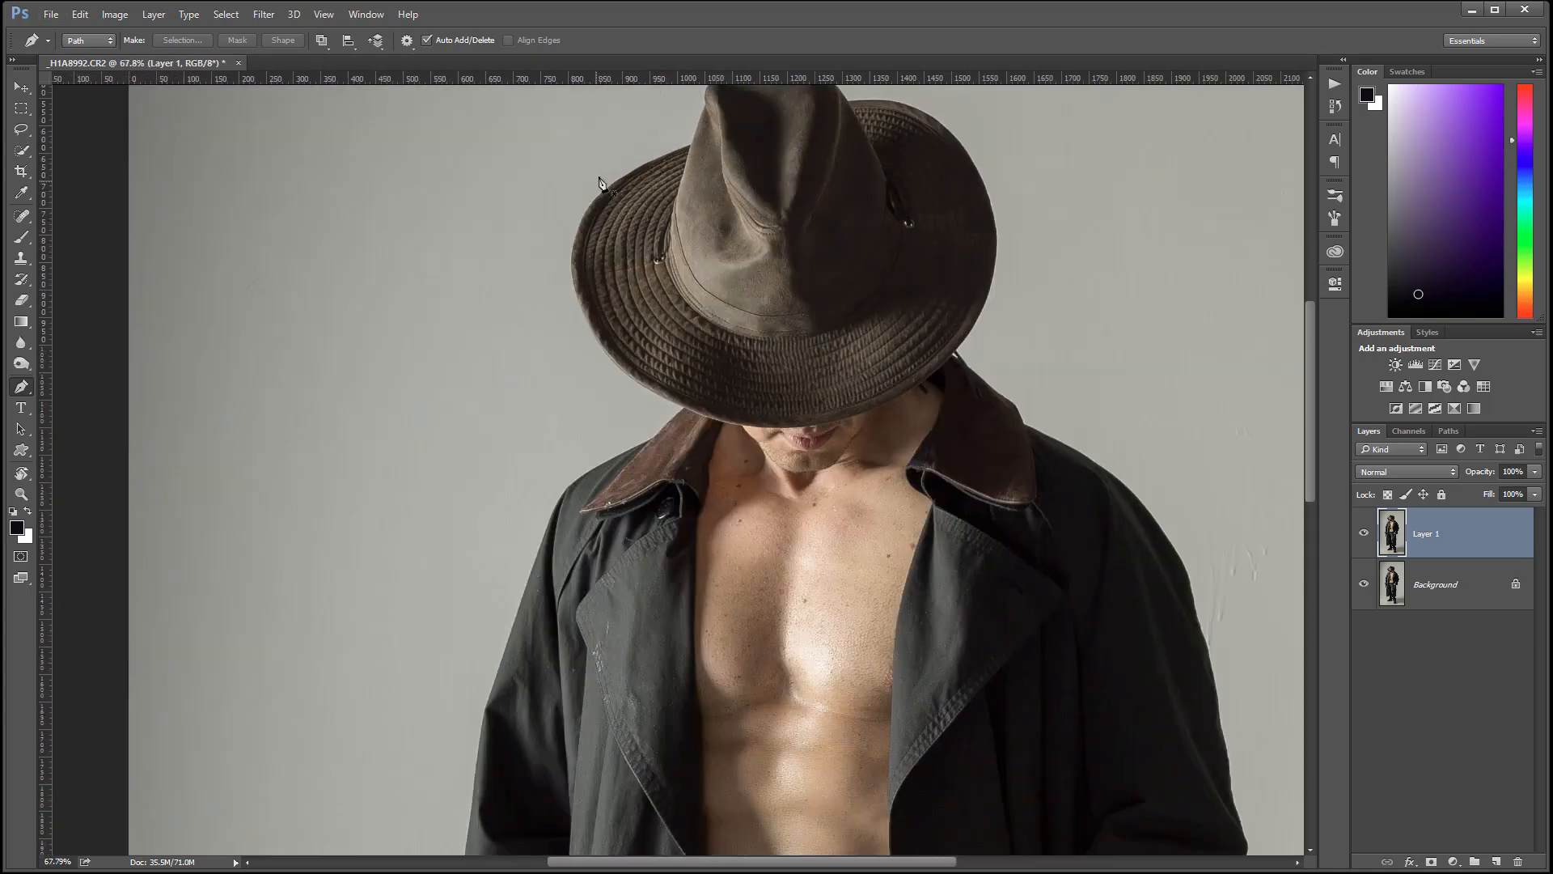
{"action": "scroll", "coordinate": [639, 202], "scroll_direction": "up", "scroll_amount": 3}
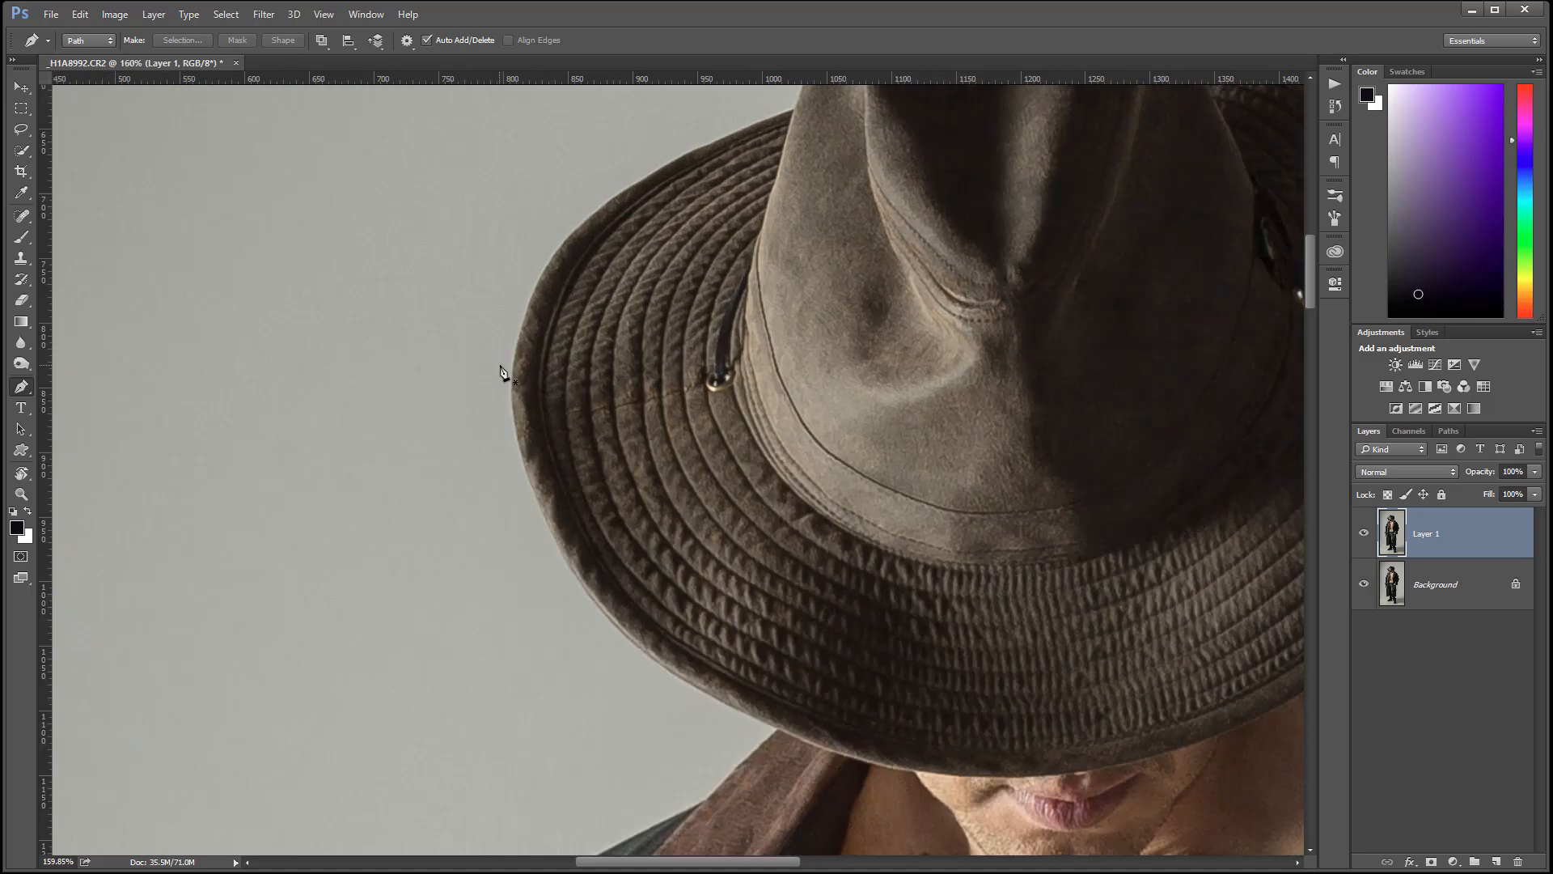
{"action": "scroll", "coordinate": [509, 372], "scroll_direction": "up", "scroll_amount": 3}
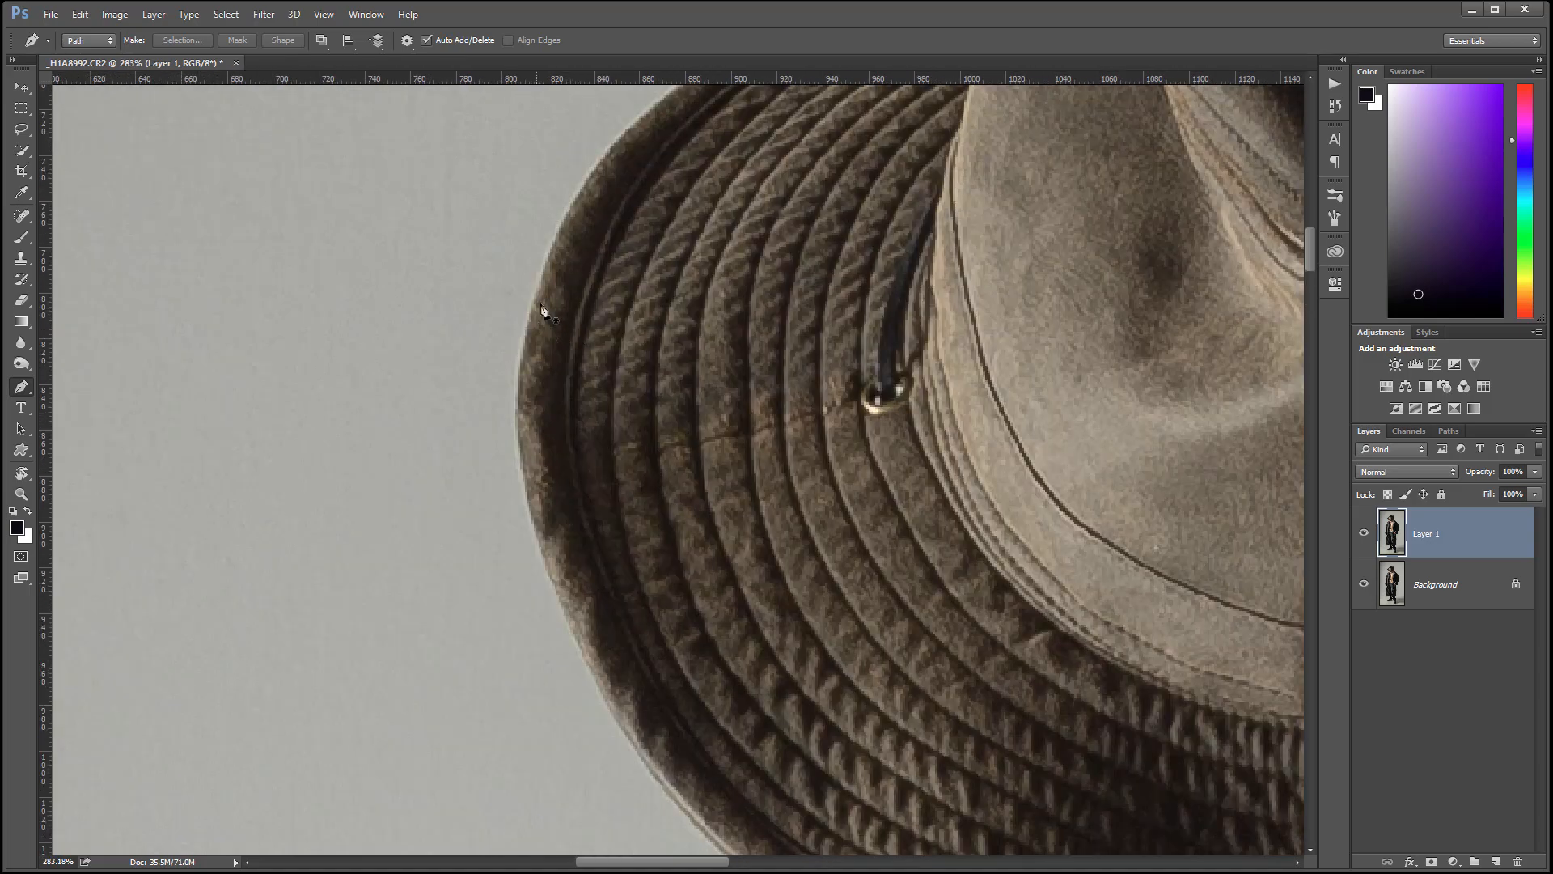
{"action": "scroll", "coordinate": [547, 309], "scroll_direction": "up", "scroll_amount": 2}
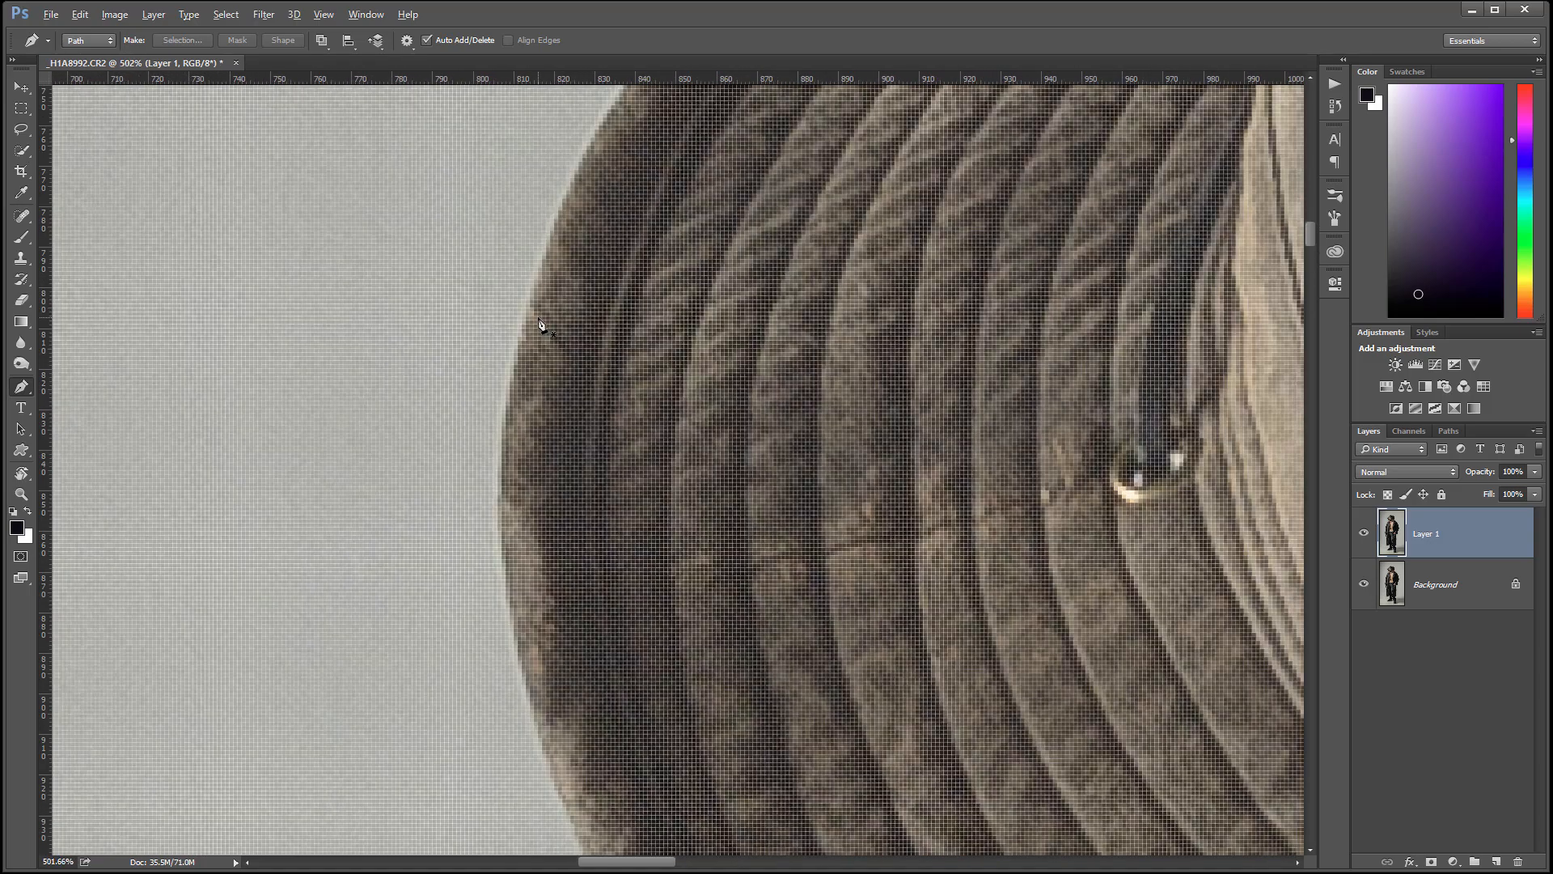
{"action": "scroll", "coordinate": [541, 324], "scroll_direction": "down", "scroll_amount": 1}
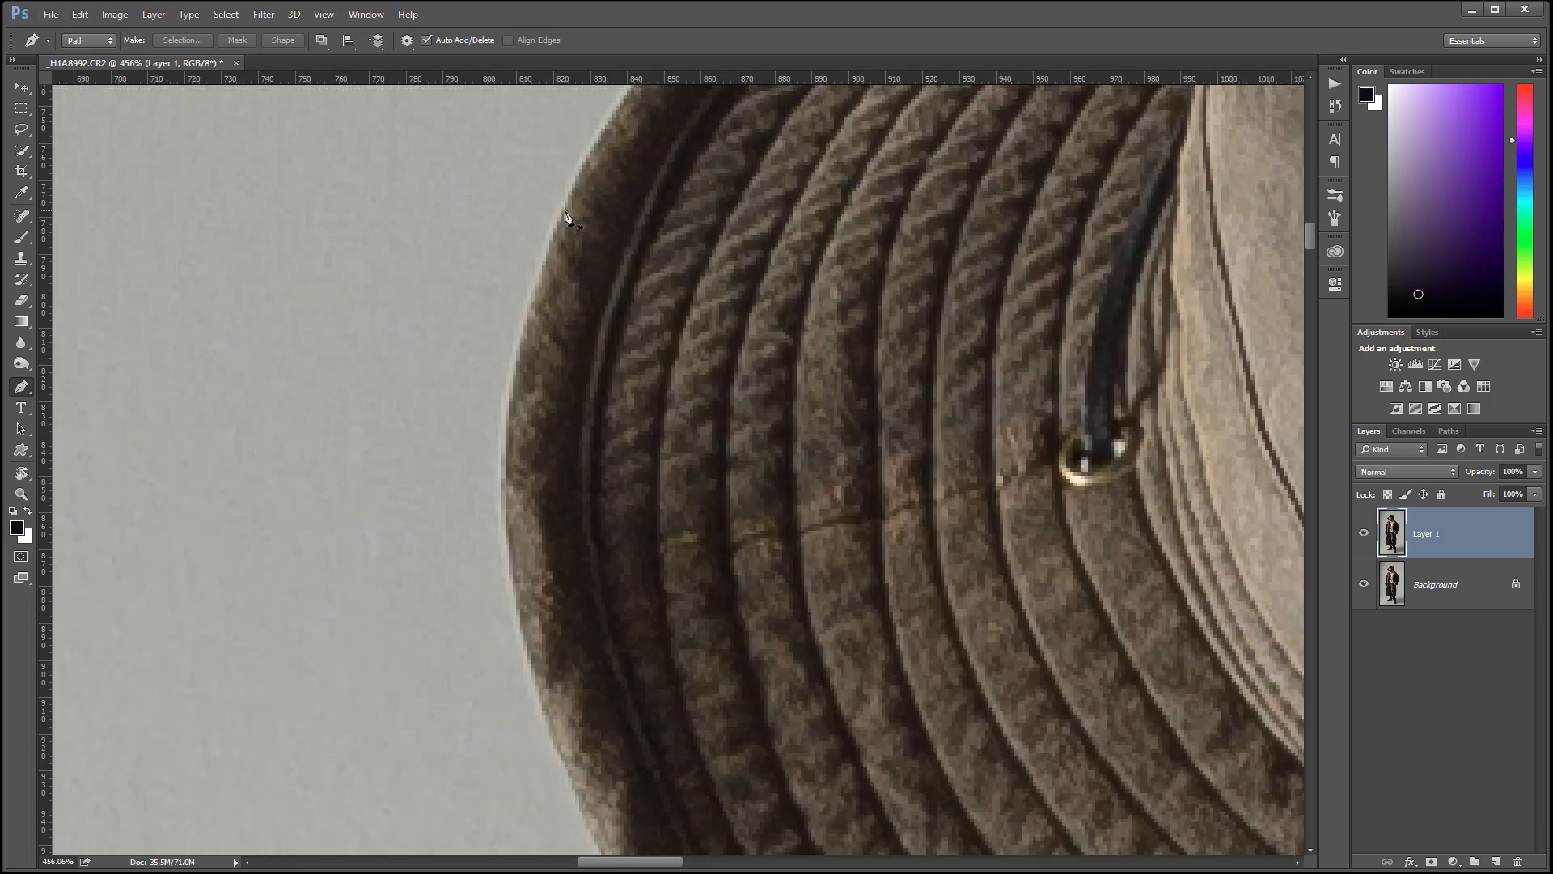
{"action": "left_click", "coordinate": [514, 387]}
{"action": "left_click", "coordinate": [506, 407]}
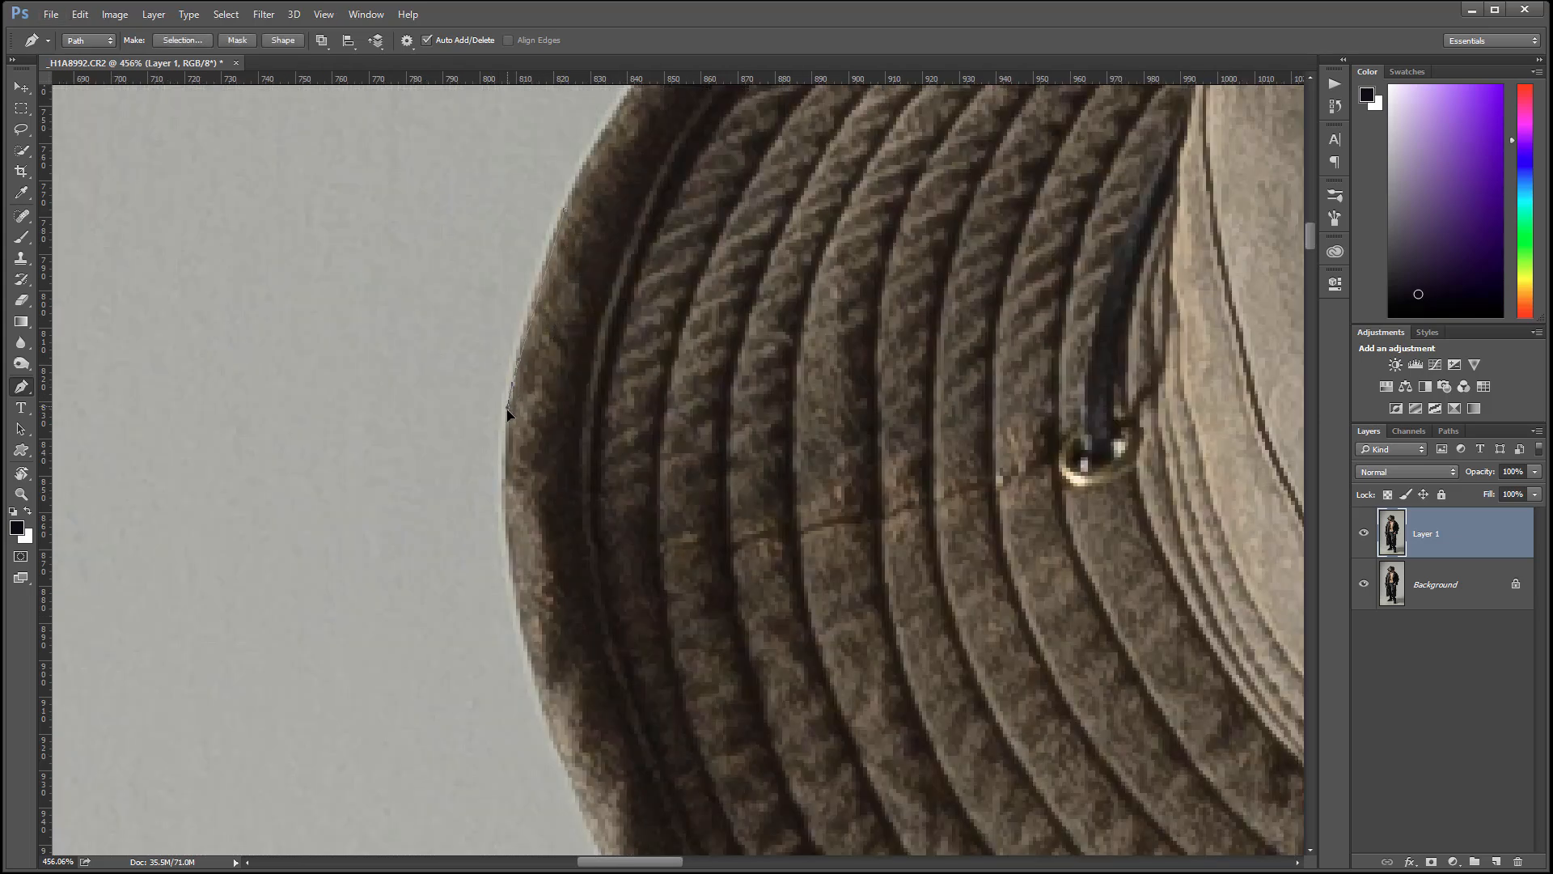
{"action": "mouse_move", "coordinate": [504, 429]}
{"action": "left_mouse_down"}
{"action": "mouse_move", "coordinate": [503, 498]}
{"action": "mouse_move", "coordinate": [505, 451]}
{"action": "left_mouse_up"}
{"action": "left_click", "coordinate": [518, 587]}
{"action": "left_click_drag", "start_coordinate": [516, 583], "coordinate": [530, 656]}
- Continue the path along the lower left curve of the hat brim toward the coat collar
{"action": "left_click_drag", "start_coordinate": [731, 690], "coordinate": [676, 253]}
{"action": "left_click_drag", "start_coordinate": [507, 309], "coordinate": [522, 348]}
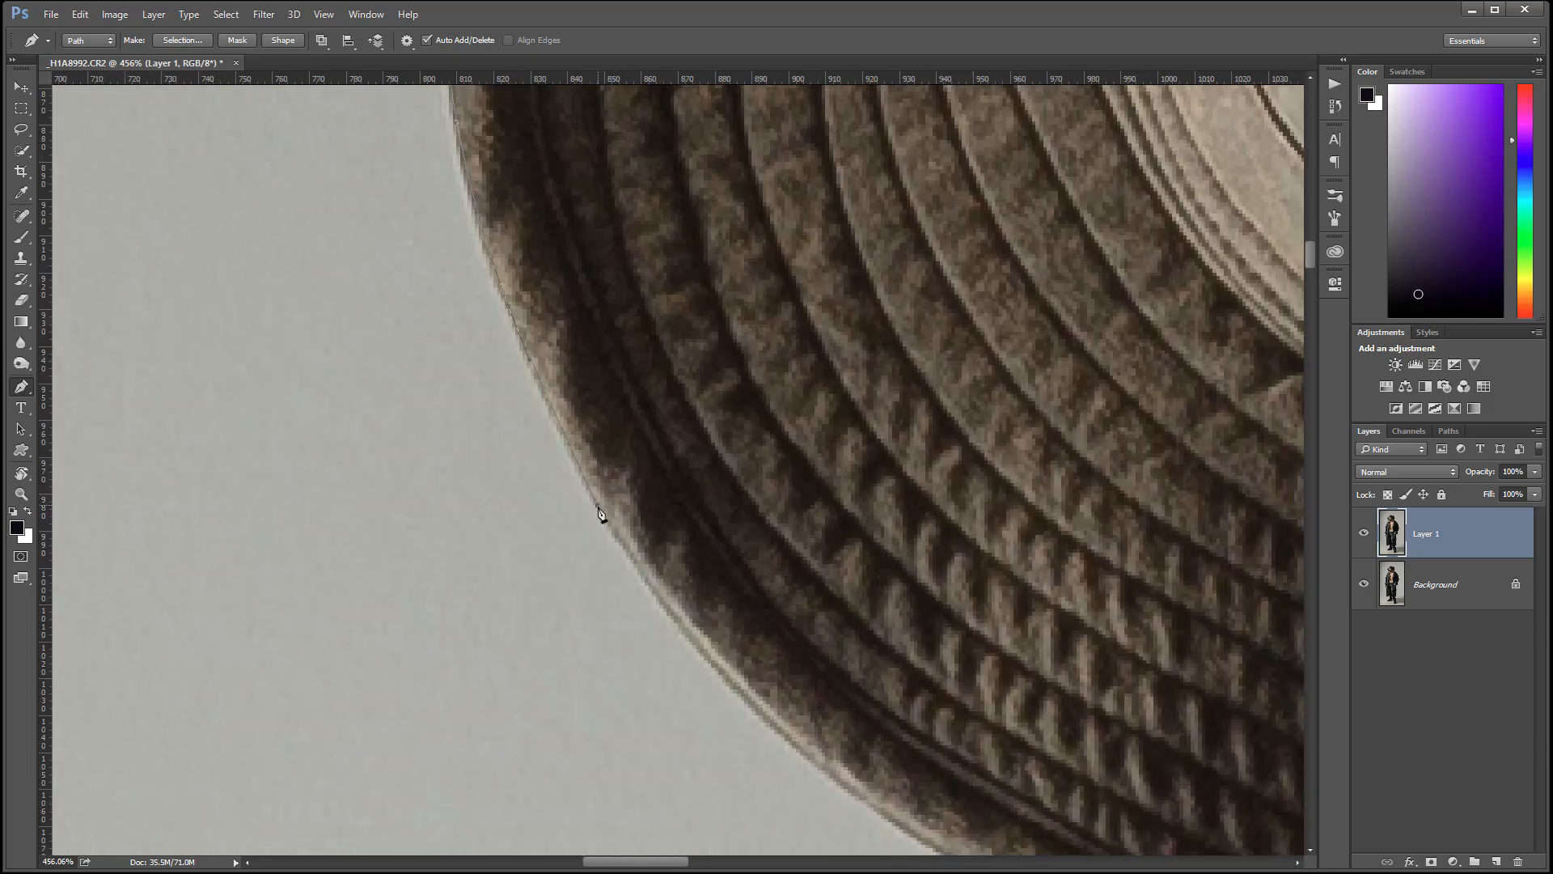
{"action": "left_click_drag", "start_coordinate": [597, 507], "coordinate": [638, 570]}
{"action": "left_click_drag", "start_coordinate": [904, 659], "coordinate": [650, 237]}
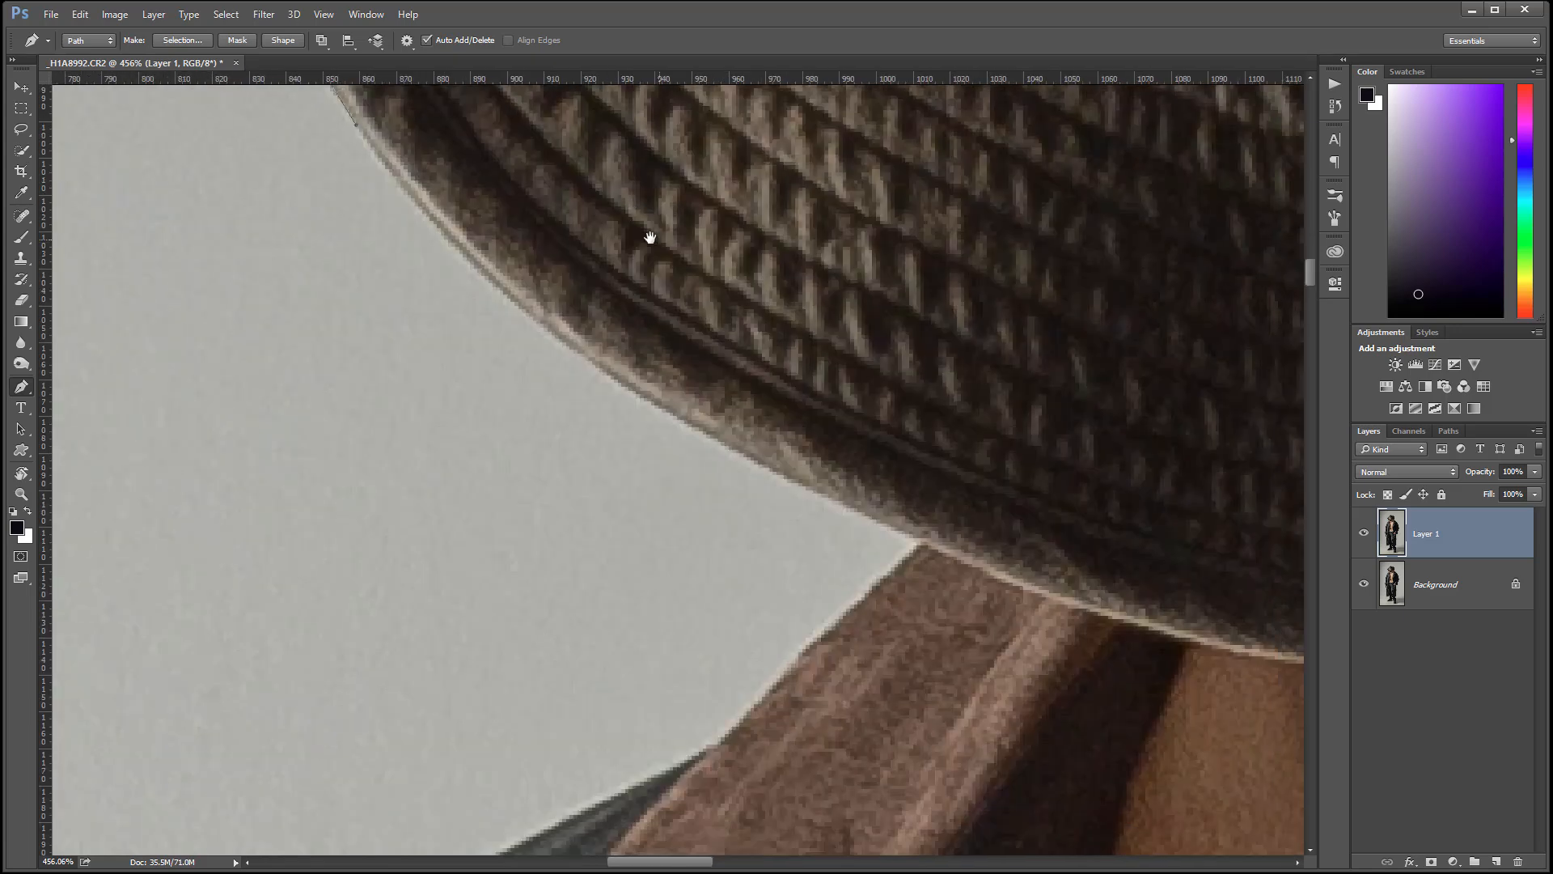
{"action": "left_click_drag", "start_coordinate": [504, 297], "coordinate": [531, 320]}
{"action": "left_click_drag", "start_coordinate": [647, 402], "coordinate": [685, 422]}
{"action": "left_click_drag", "start_coordinate": [808, 492], "coordinate": [836, 503]}
- Continue the Pen path from the hat brim past the coat collar and along the top of the image-left shoulder with curved anchor points
{"action": "left_click_drag", "start_coordinate": [947, 651], "coordinate": [1055, 366]}
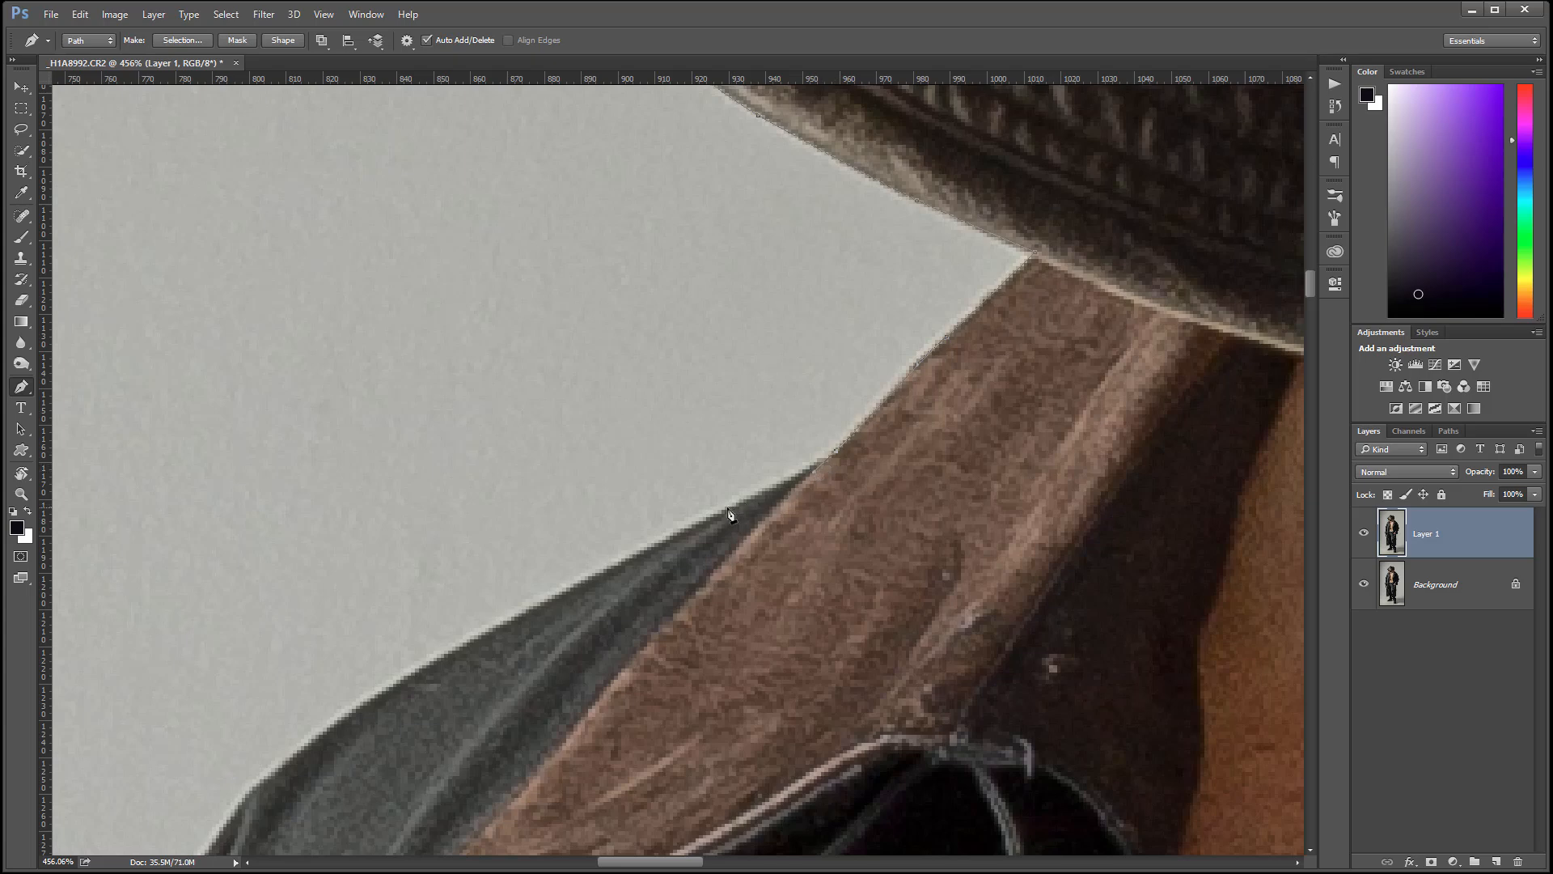
{"action": "left_click_drag", "start_coordinate": [730, 513], "coordinate": [706, 520]}
{"action": "left_click_drag", "start_coordinate": [808, 638], "coordinate": [1102, 423]}
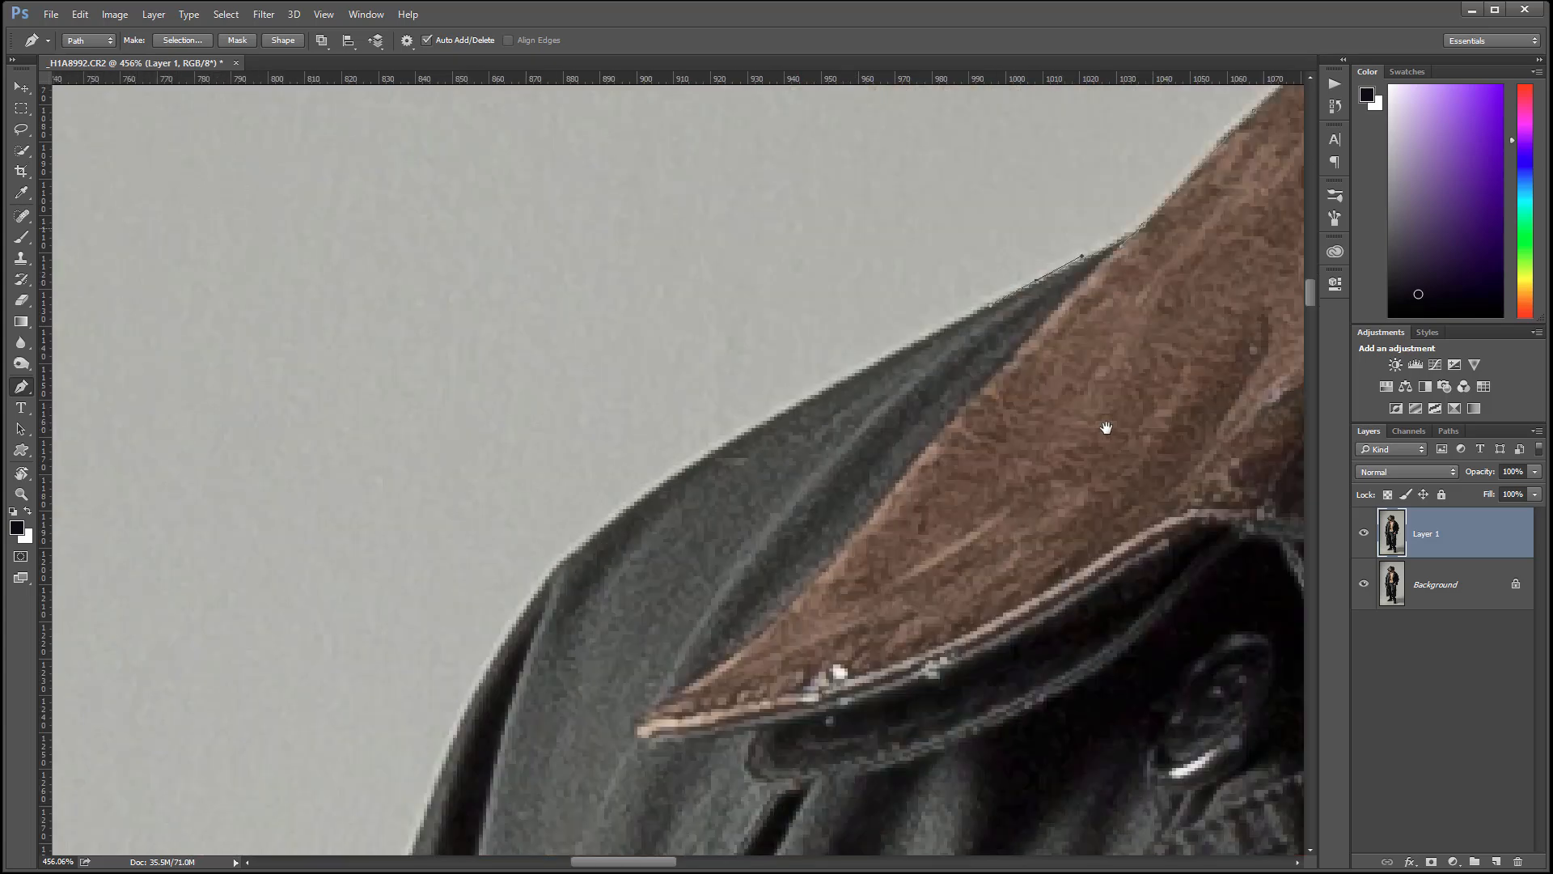
{"action": "left_click", "coordinate": [736, 444]}
{"action": "left_click_drag", "start_coordinate": [678, 479], "coordinate": [676, 482]}
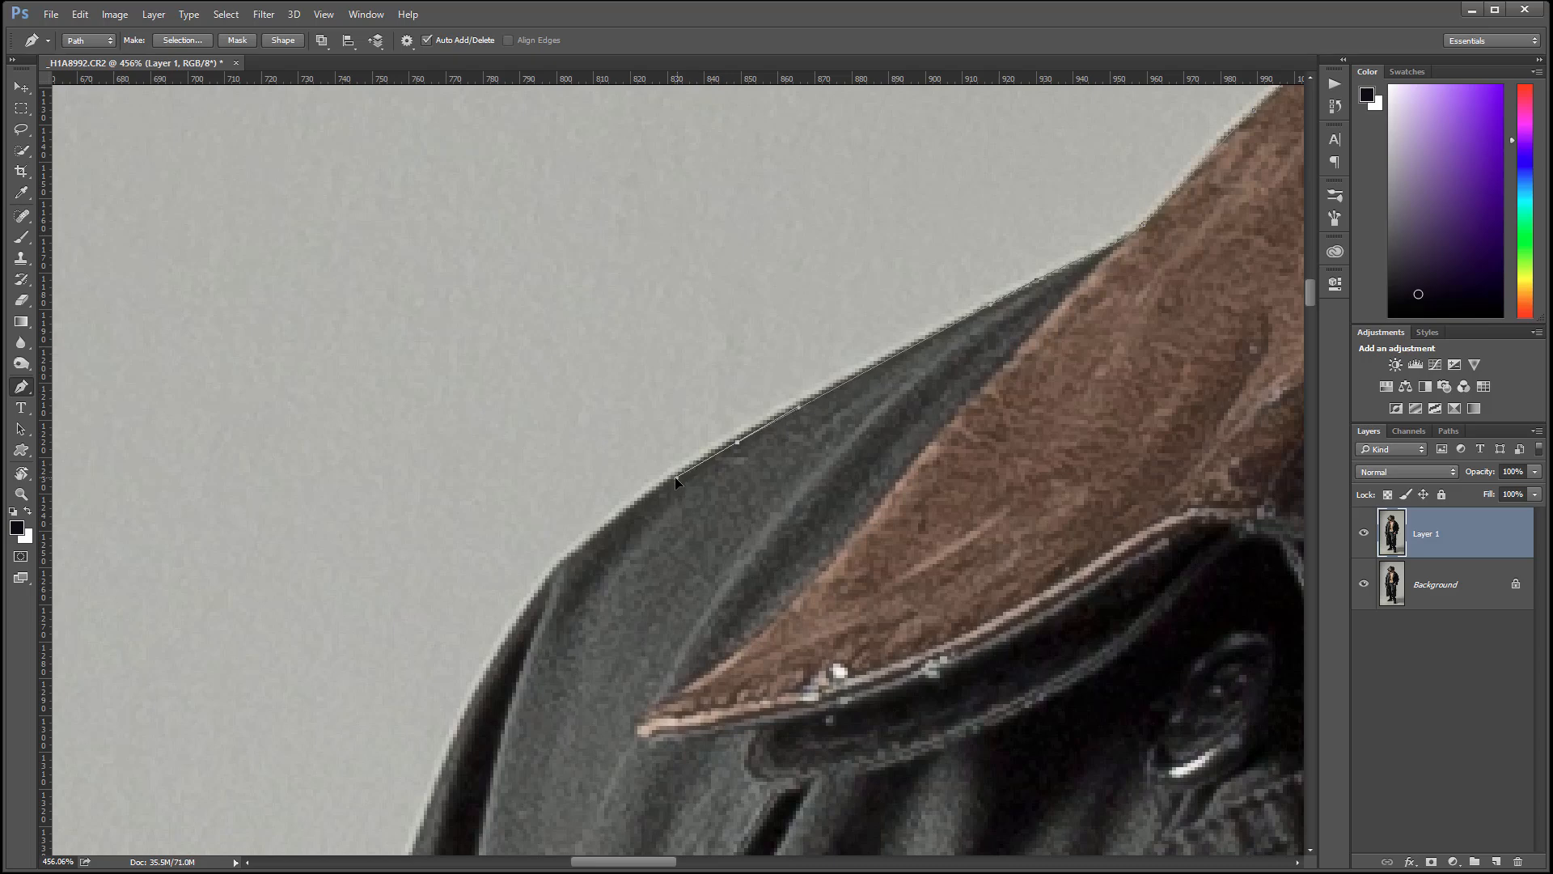
{"action": "left_click_drag", "start_coordinate": [570, 558], "coordinate": [553, 579]}
- Extend the Pen path around the image-left shoulder and down the outer edge of the coat sleeve with long curved segments
{"action": "left_click_drag", "start_coordinate": [704, 682], "coordinate": [988, 343]}
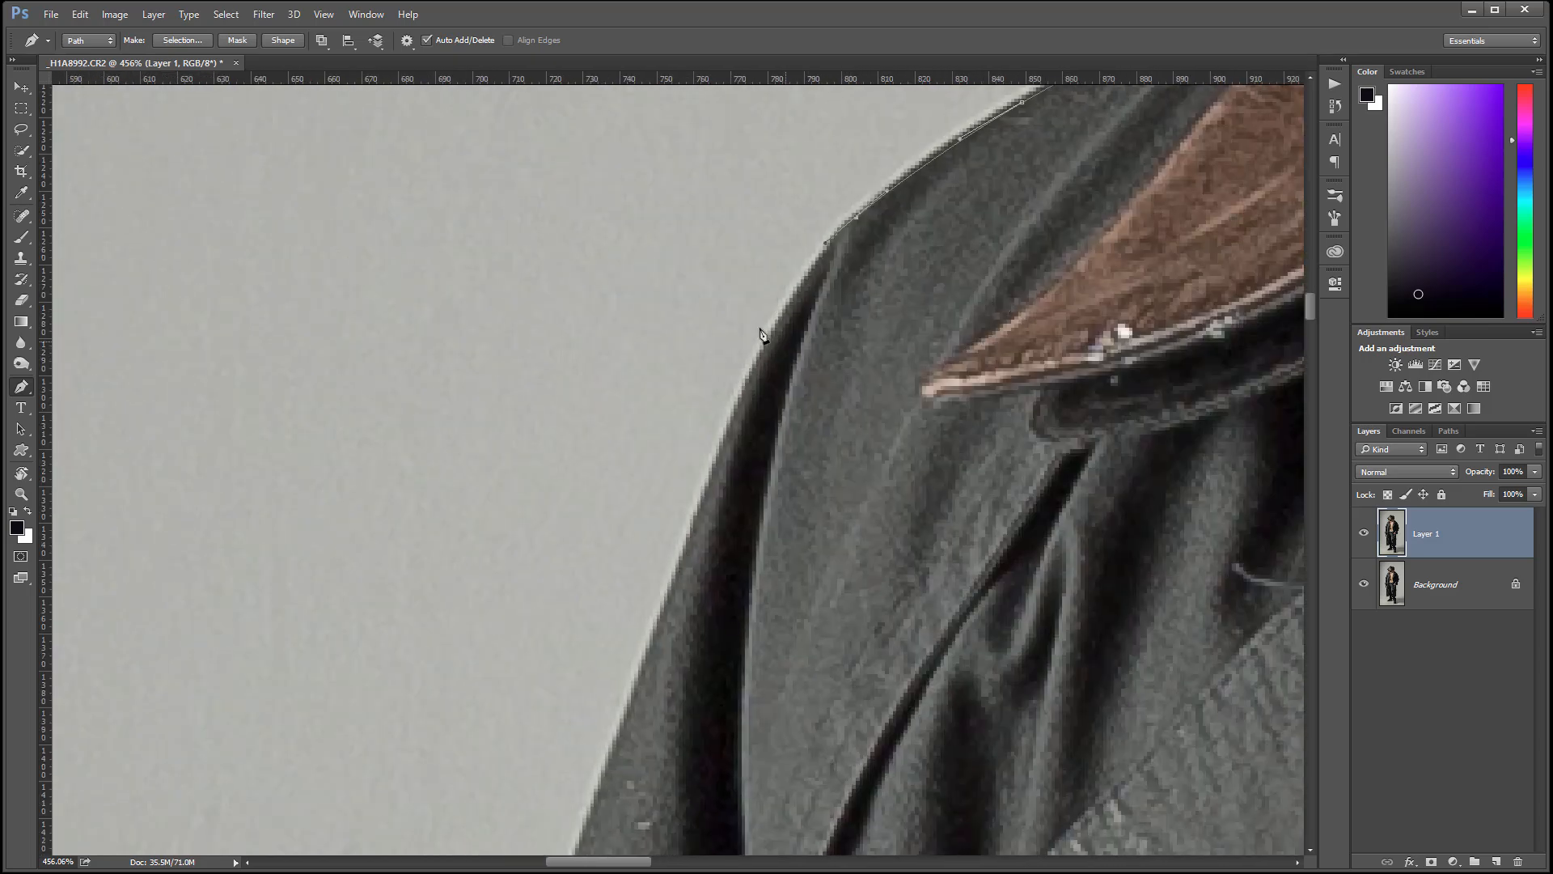
{"action": "left_click_drag", "start_coordinate": [785, 298], "coordinate": [739, 392]}
{"action": "left_click_drag", "start_coordinate": [677, 554], "coordinate": [638, 678]}
{"action": "key", "text": "space"}
{"action": "left_click_drag", "start_coordinate": [951, 697], "coordinate": [967, 229]}
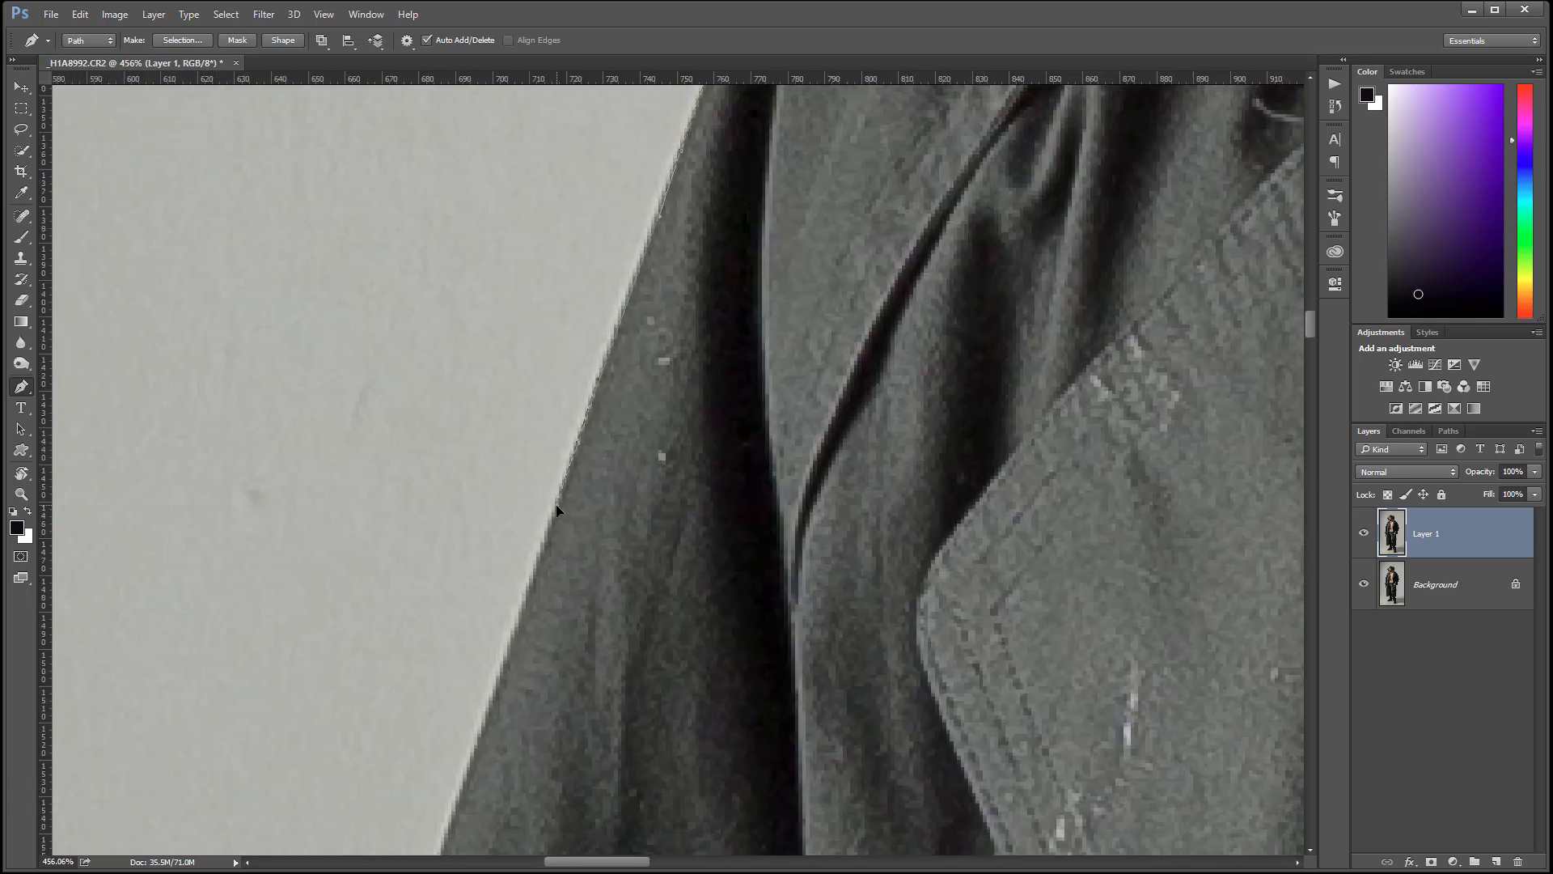
- Create a vector mask on Layer 1 from the finished path around the man, hide the Background layer and switch to the Move tool
{"action": "key", "text": "ctrl+0"}
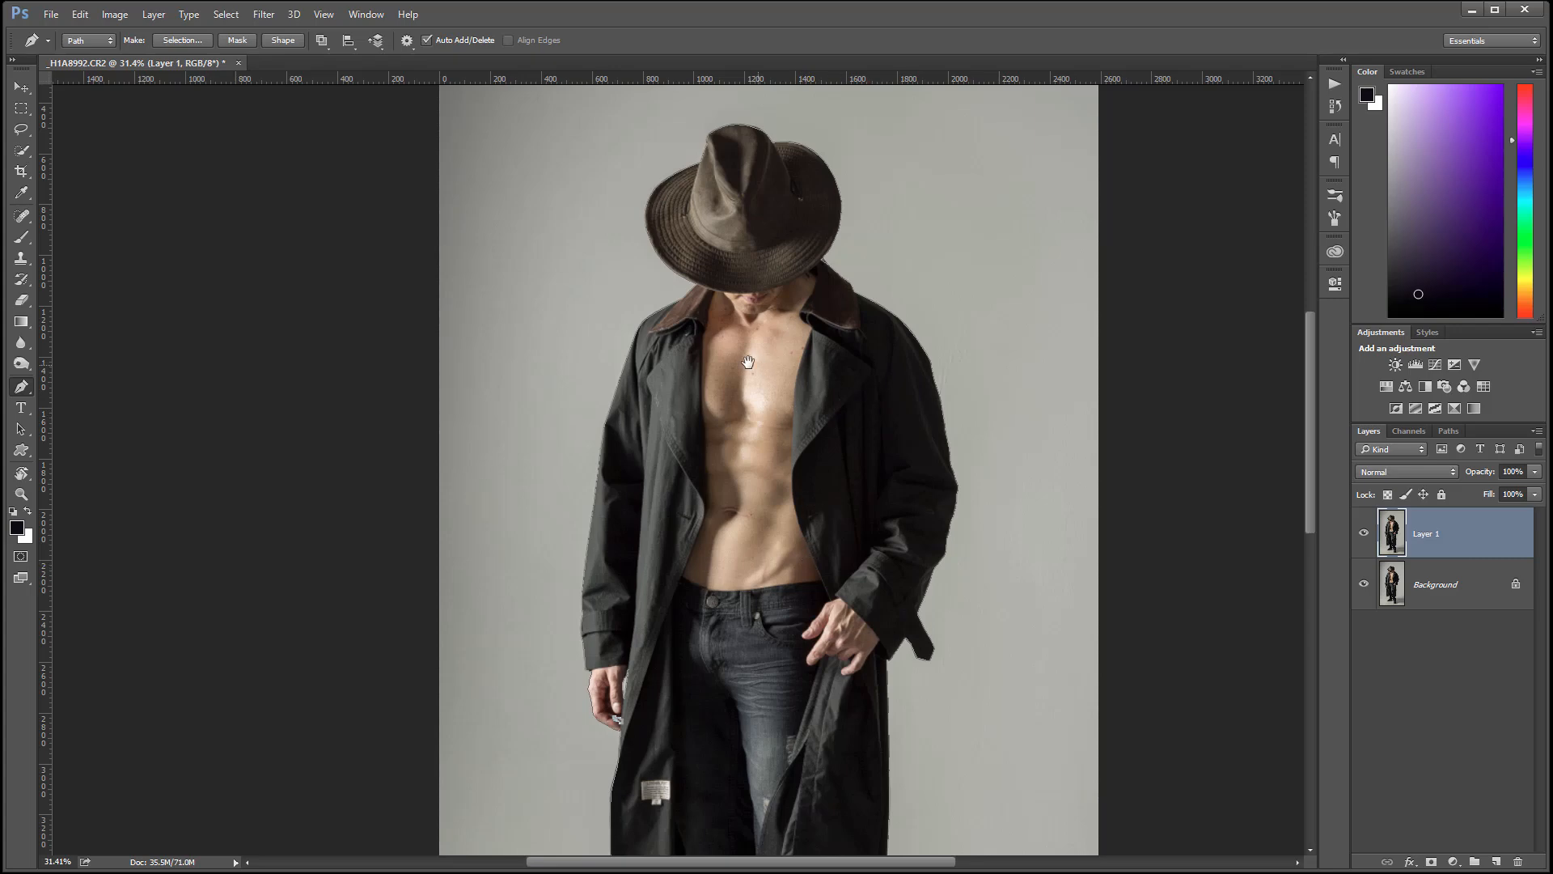
{"action": "left_click_drag", "start_coordinate": [832, 766], "coordinate": [784, 347]}
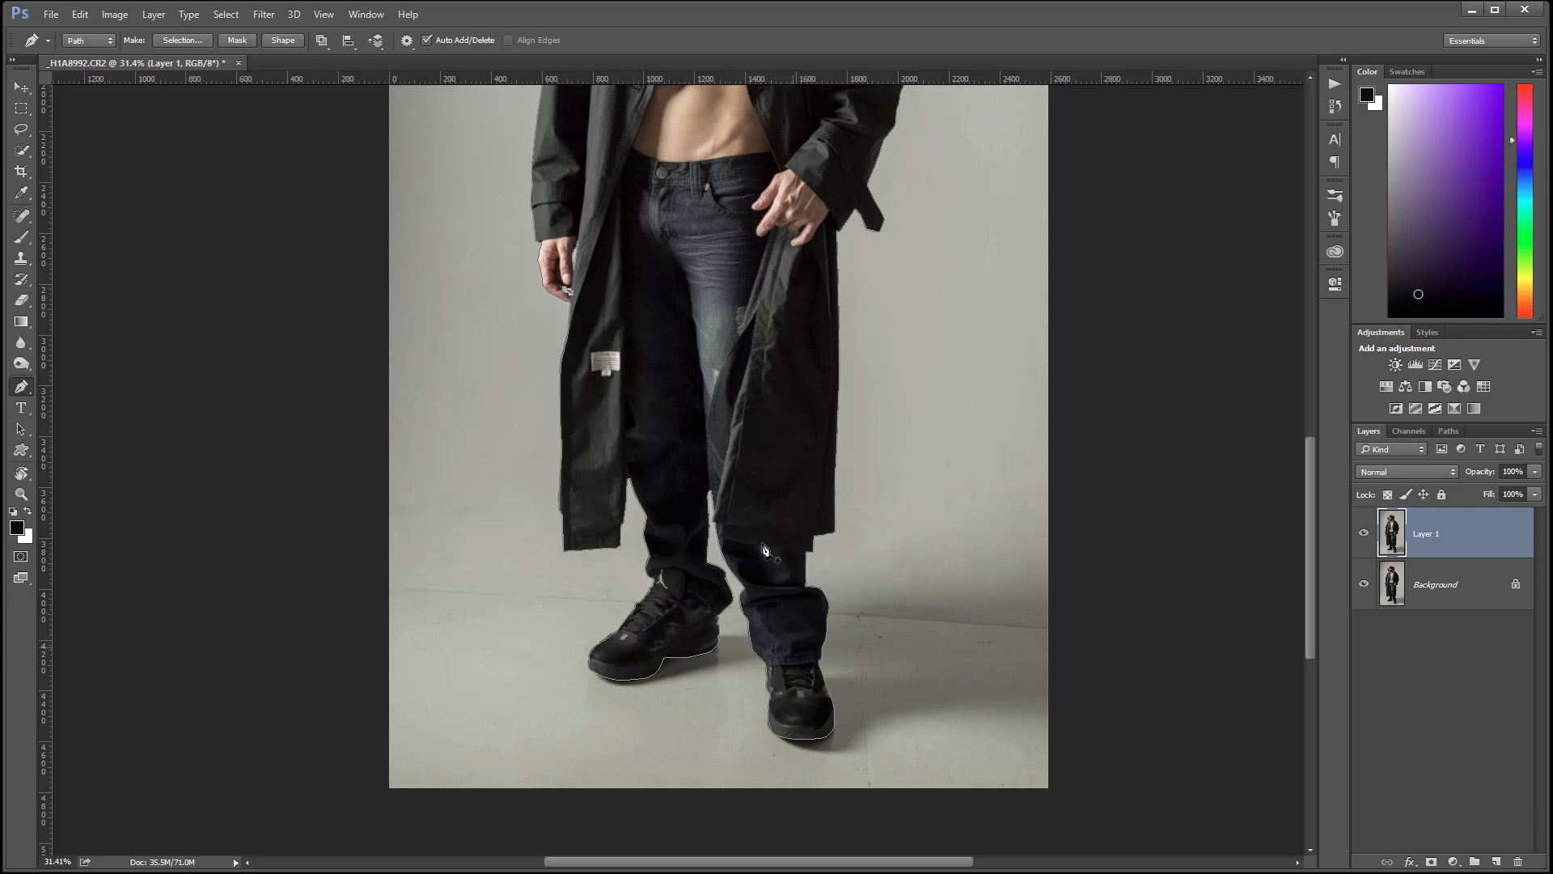
{"action": "left_click_drag", "start_coordinate": [780, 319], "coordinate": [811, 432]}
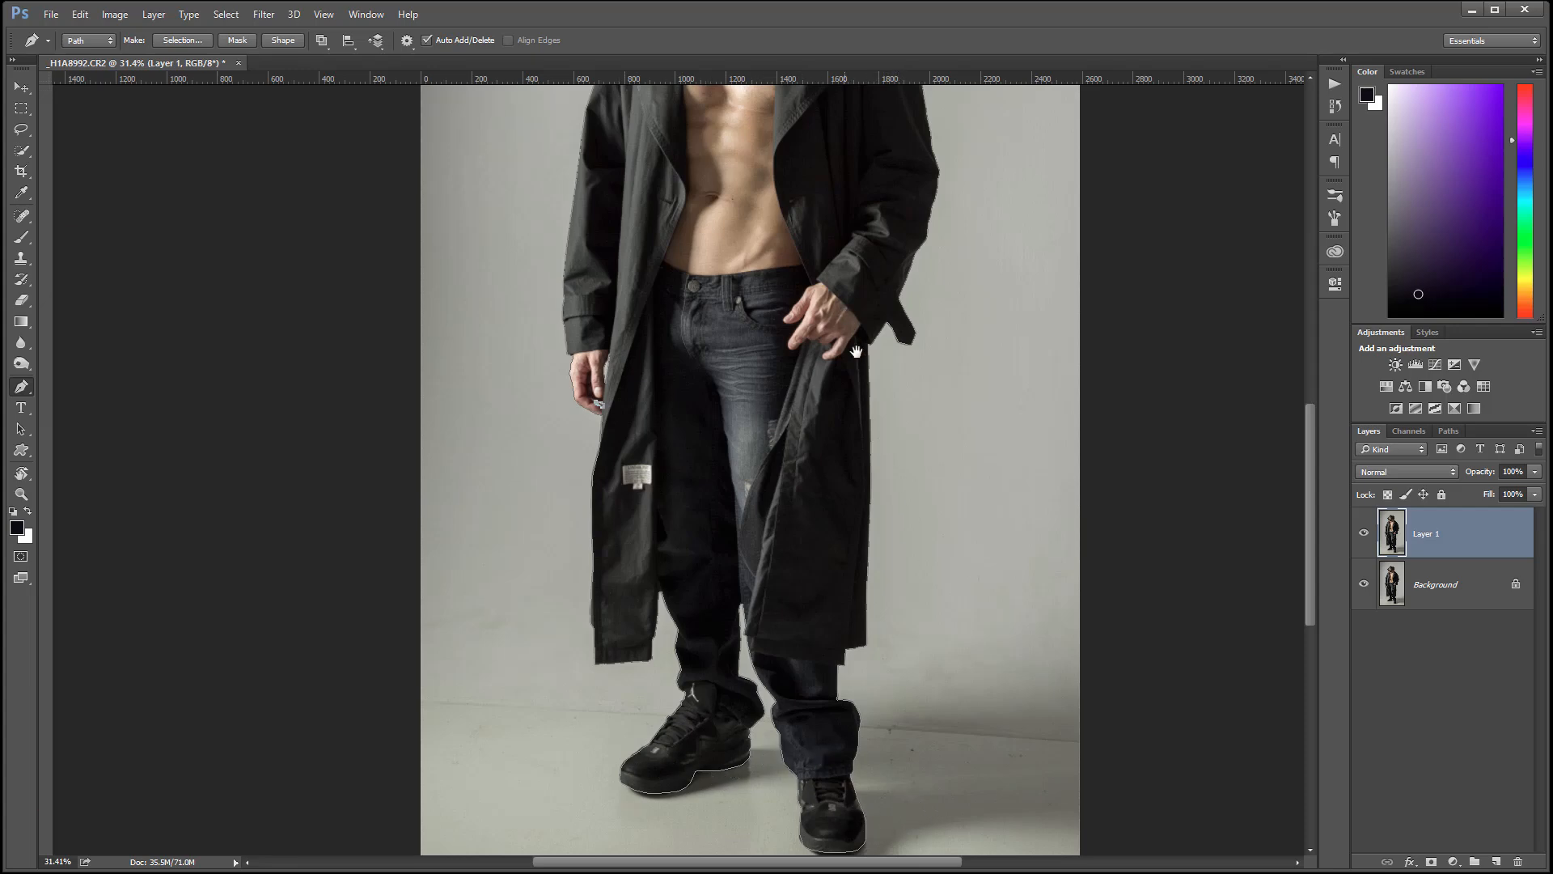
{"action": "left_click_drag", "start_coordinate": [837, 380], "coordinate": [837, 603]}
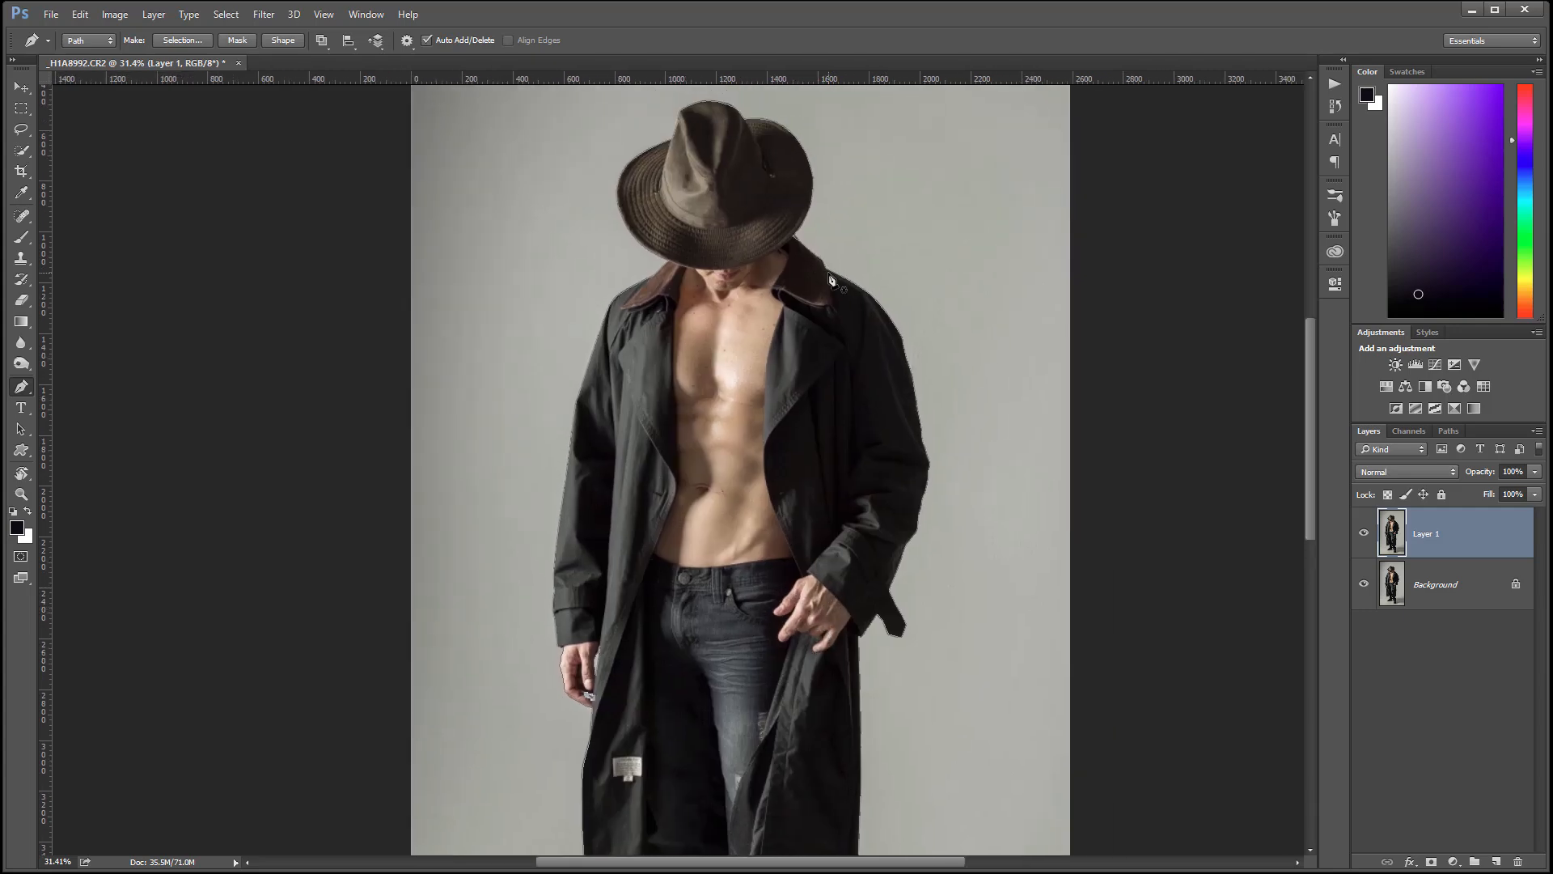
{"action": "right_click", "coordinate": [831, 281]}
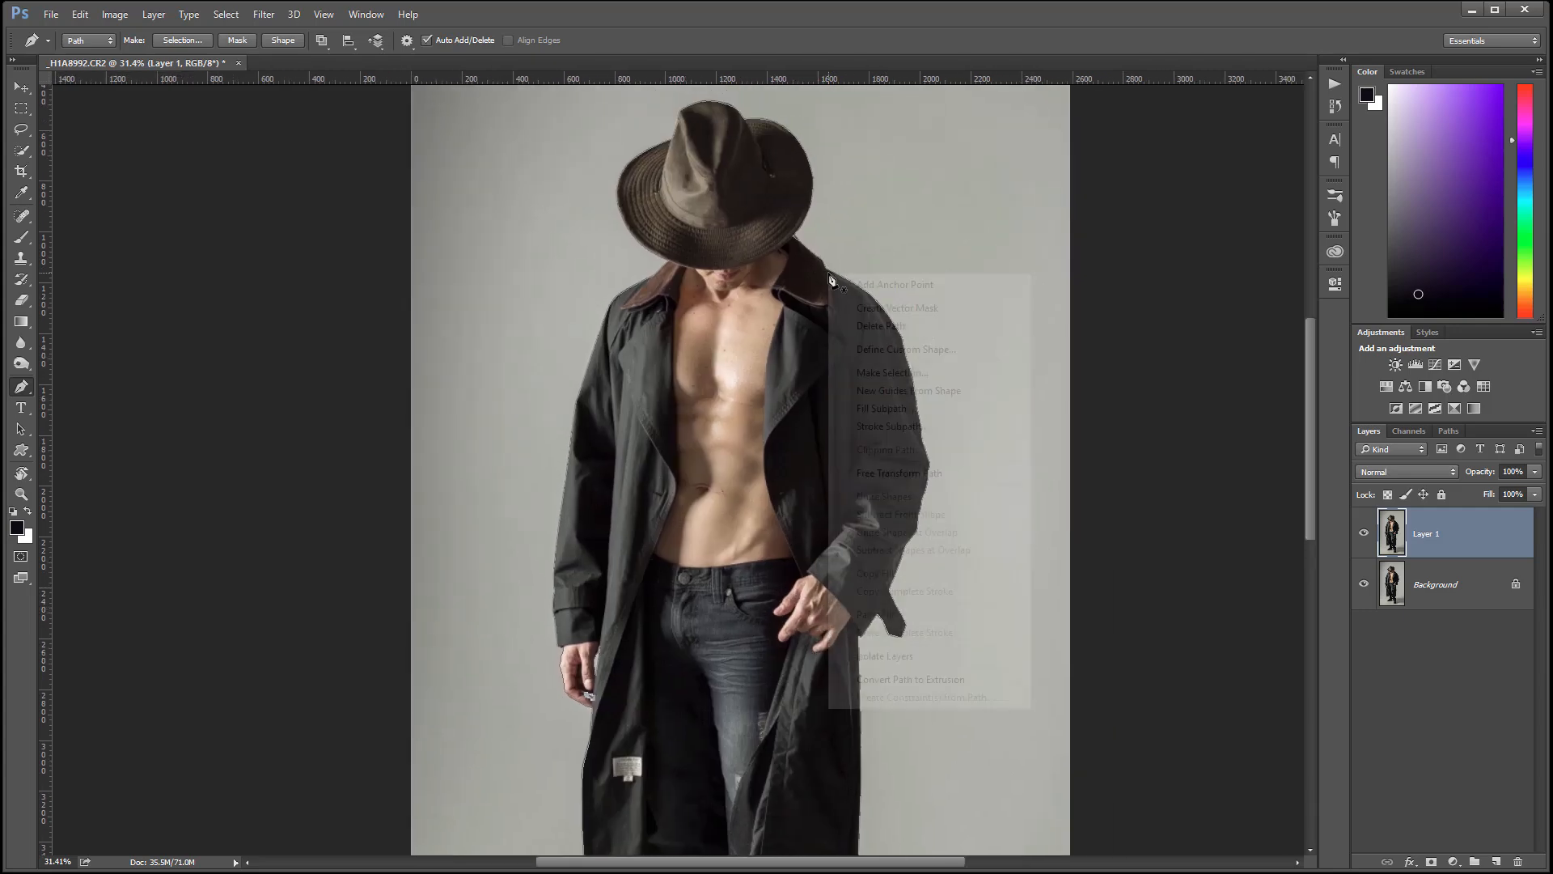
{"action": "left_click", "coordinate": [919, 314]}
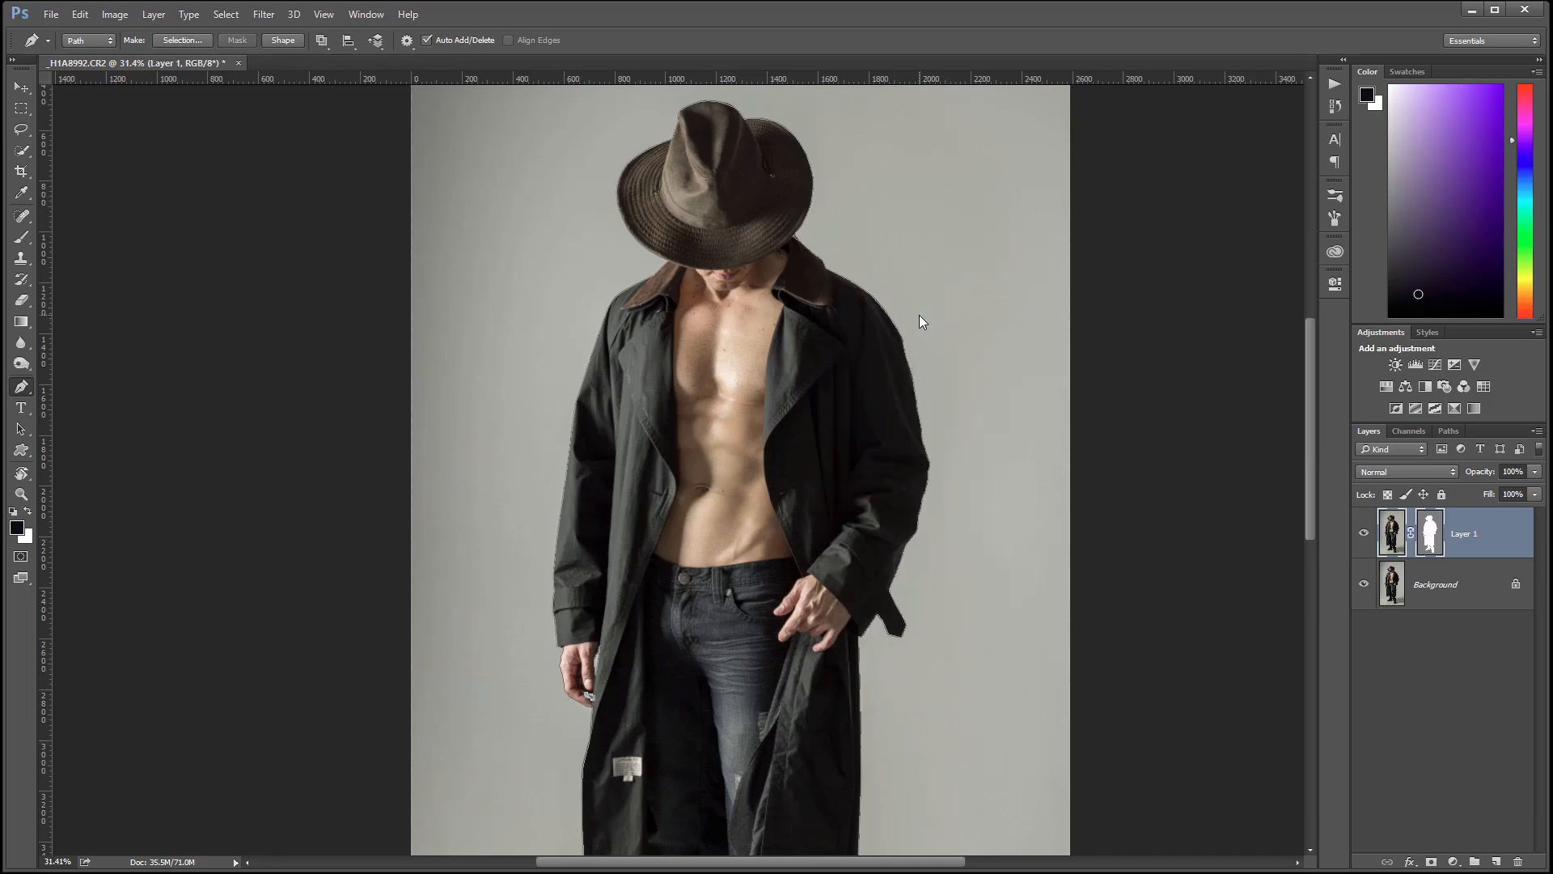
{"action": "left_click", "coordinate": [1365, 584]}
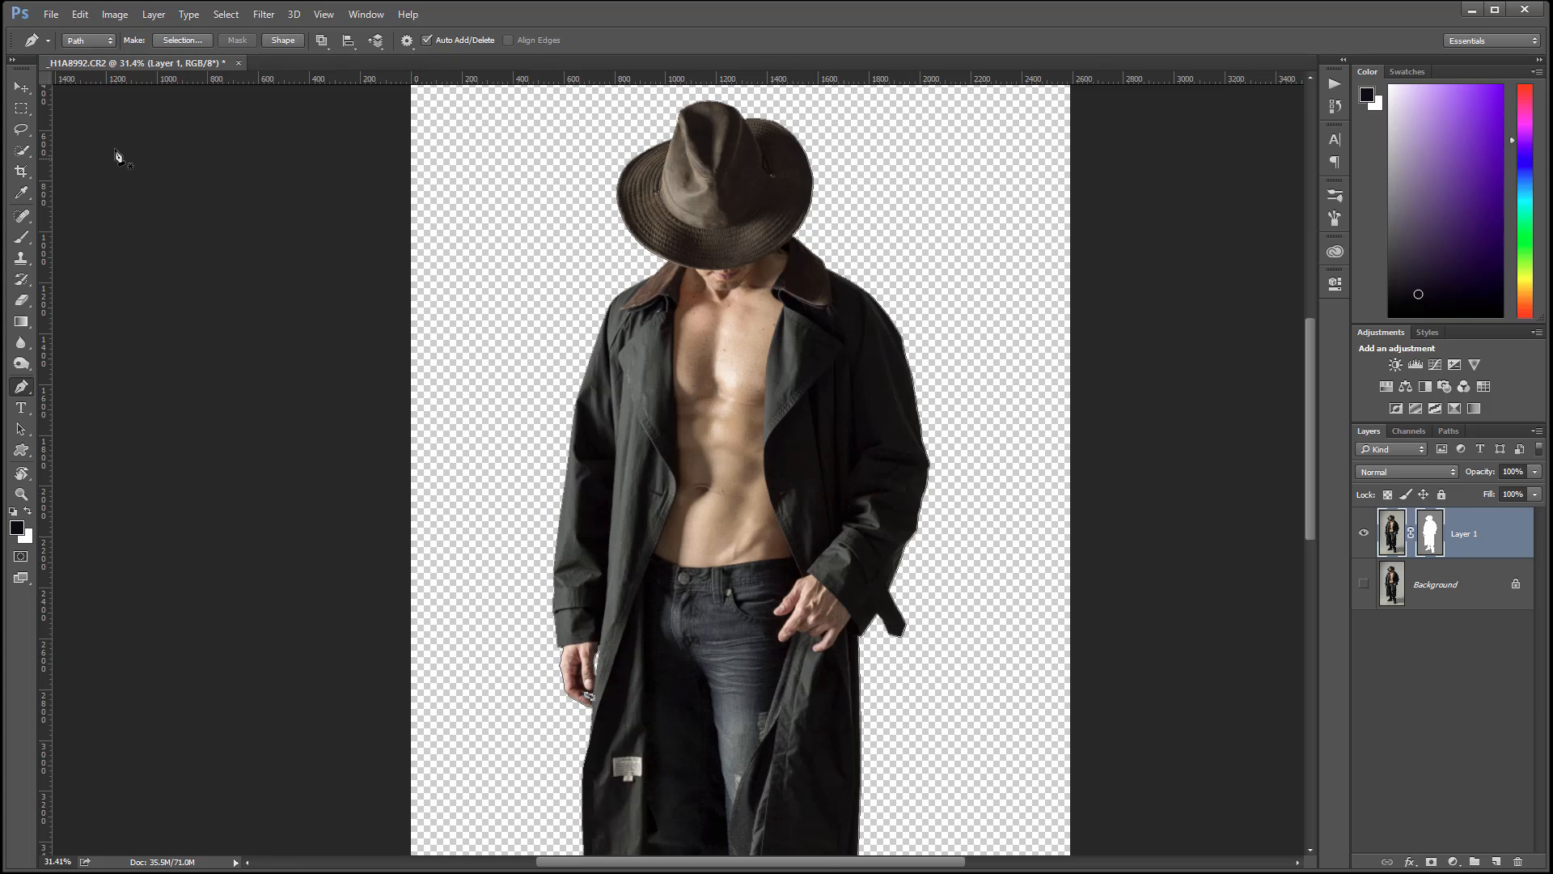
{"action": "key", "text": "v"}
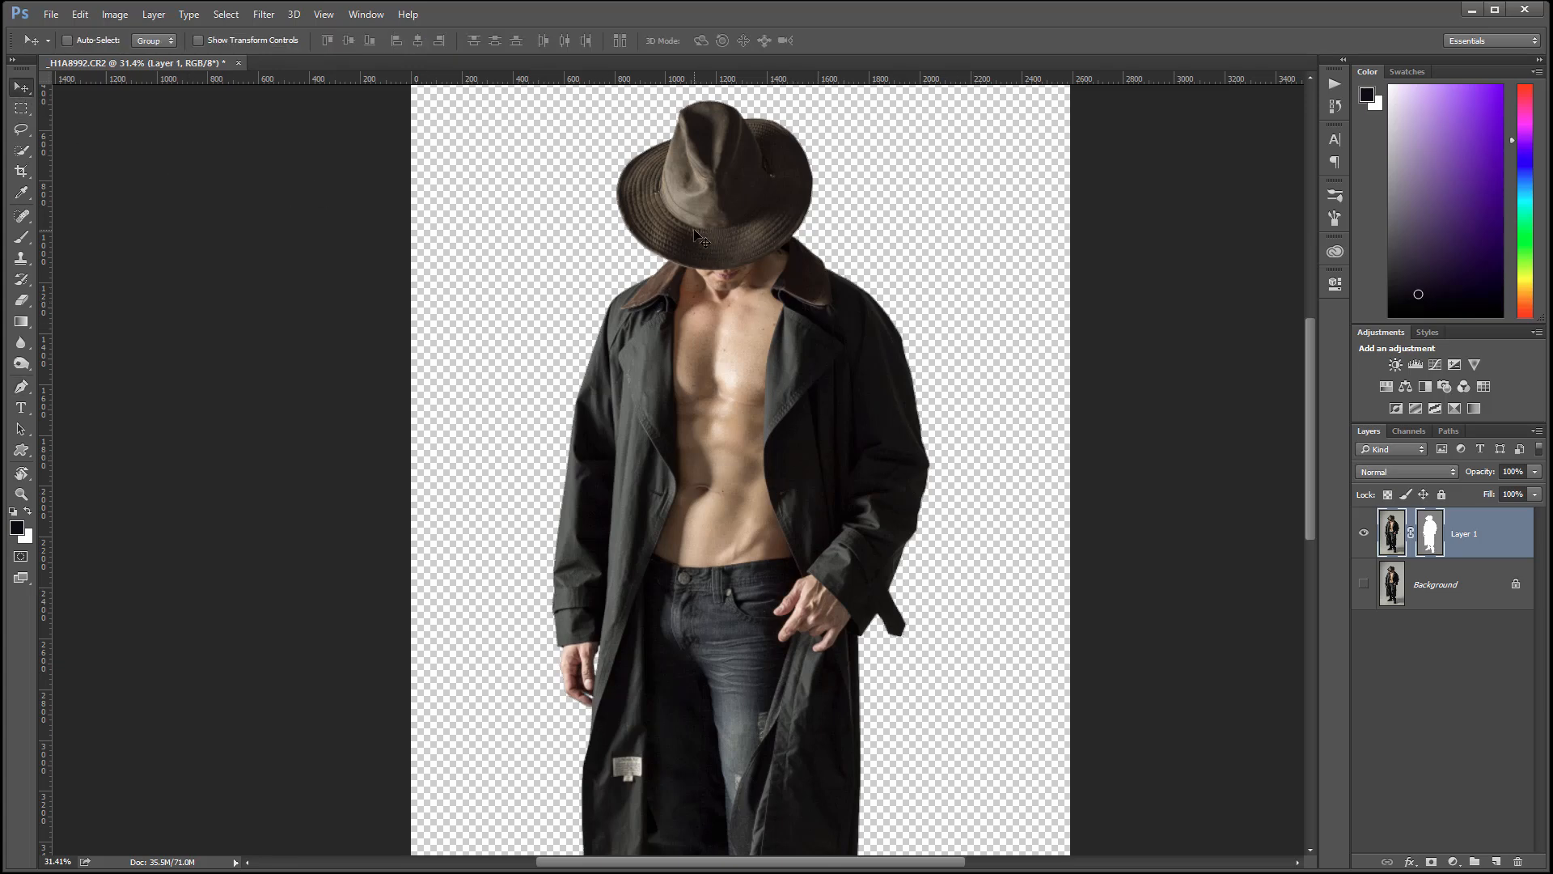